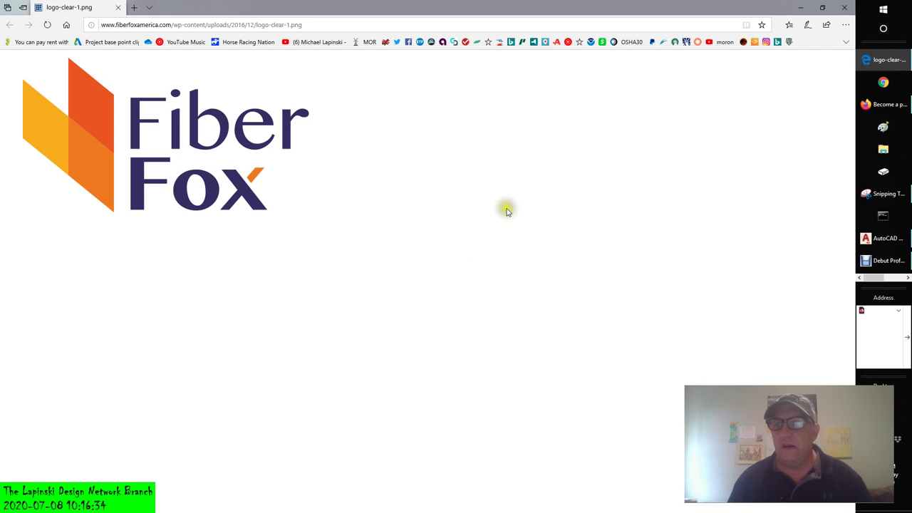
Leave the FiberFox logo in Edge and bring up Revit's Level 2 usable-area plan
click(908, 277)
click(888, 87)
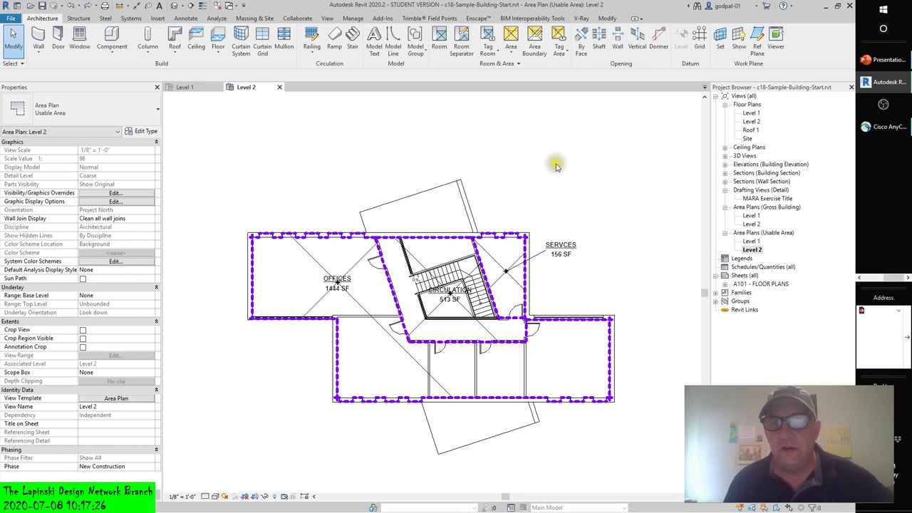
Make the Level 1 plan active and tile it beside Level 2 with Tile Views
click(206, 87)
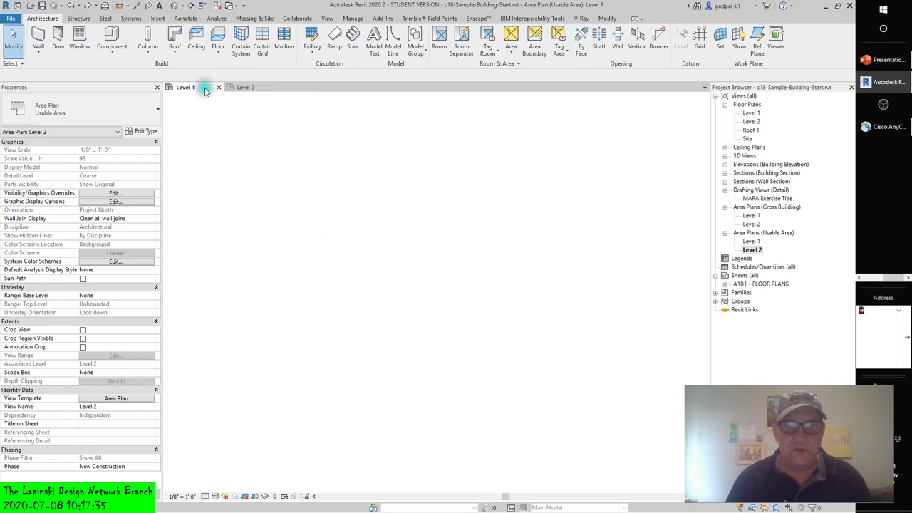
click(326, 18)
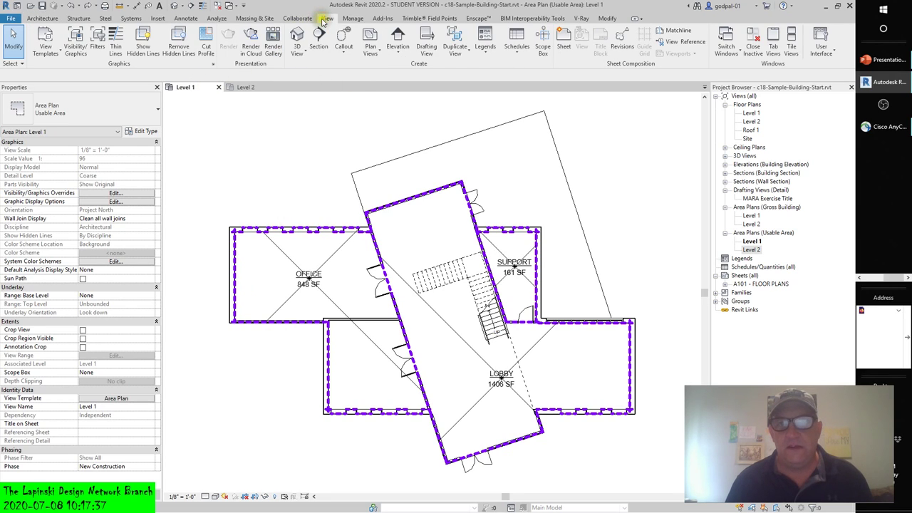
click(793, 39)
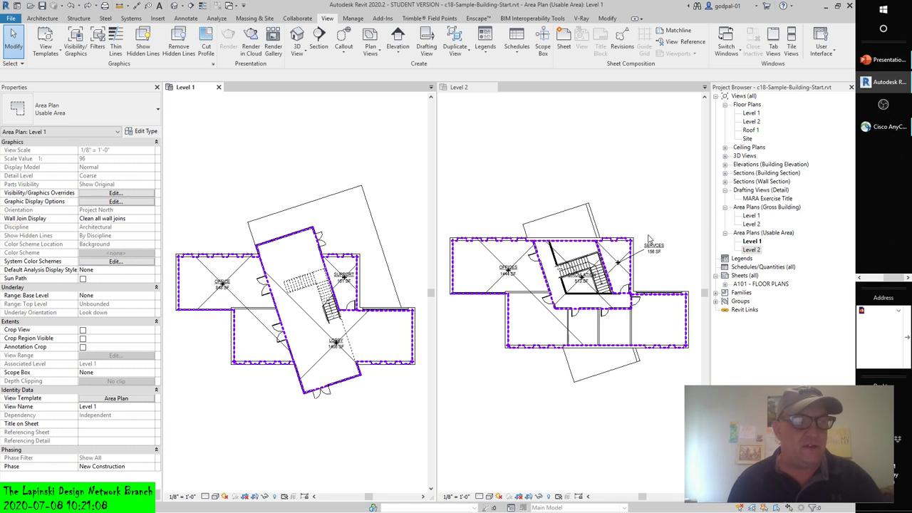
click(42, 19)
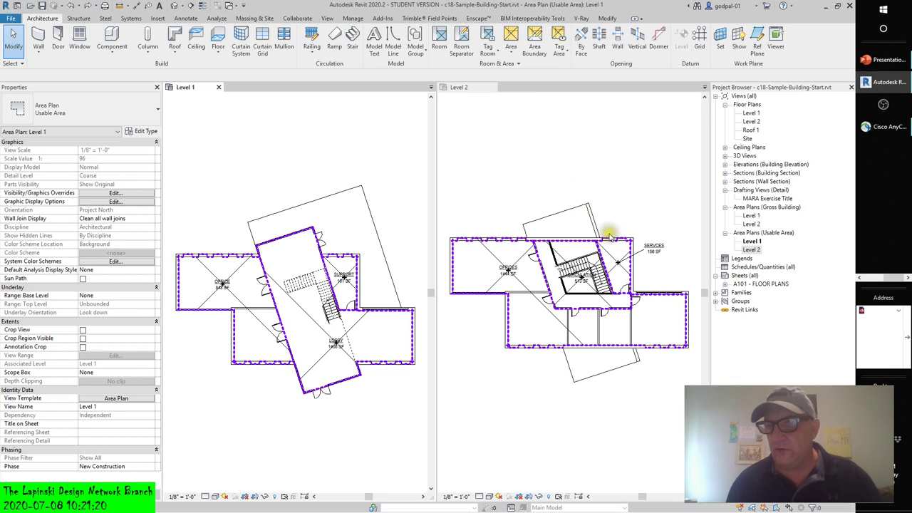
Check the New Schedule/Quantities option under Schedules, then bring up the View ribbon
right_click(752, 268)
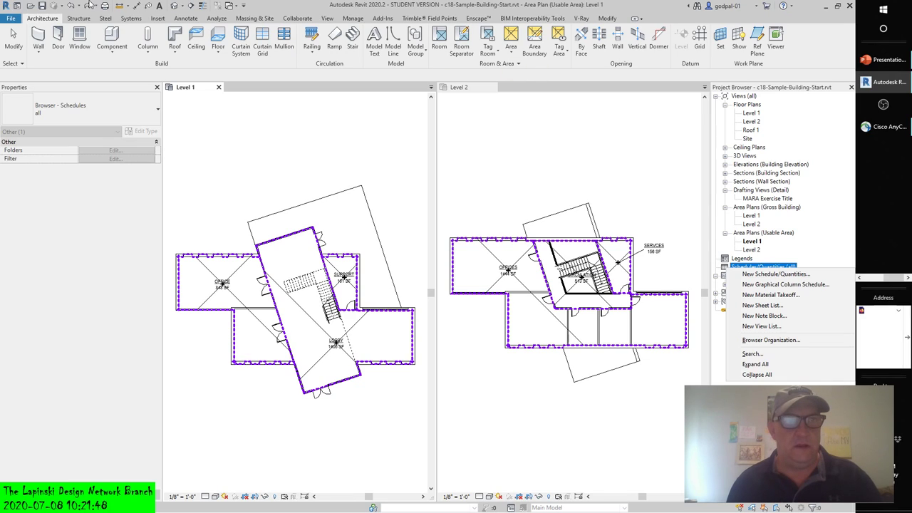
click(328, 19)
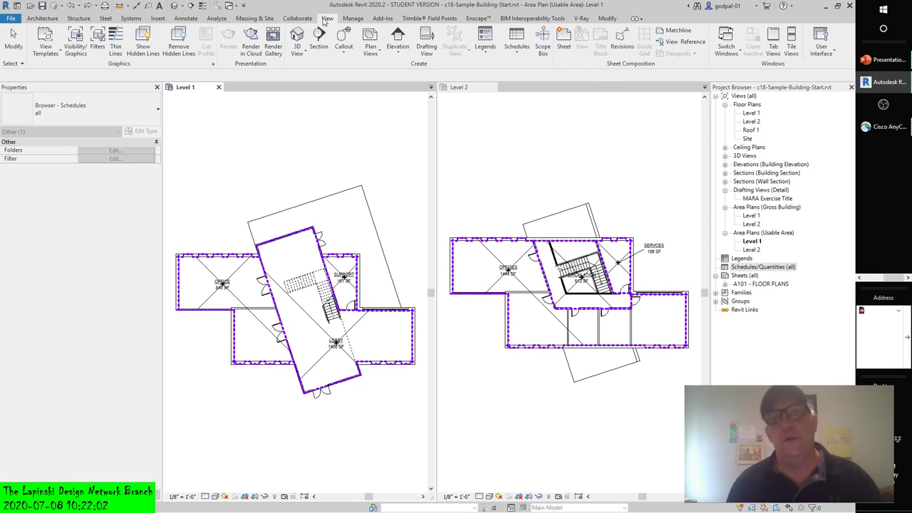
Expand the View ribbon's Schedules list to pick a schedule type
click(518, 49)
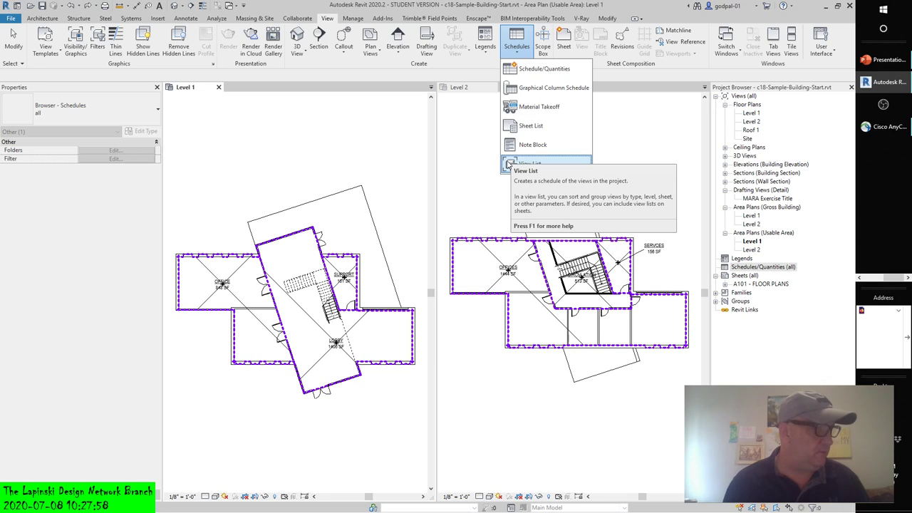
Start Schedule/Quantities, cancel the save reminder, and show the discipline filter list
click(548, 69)
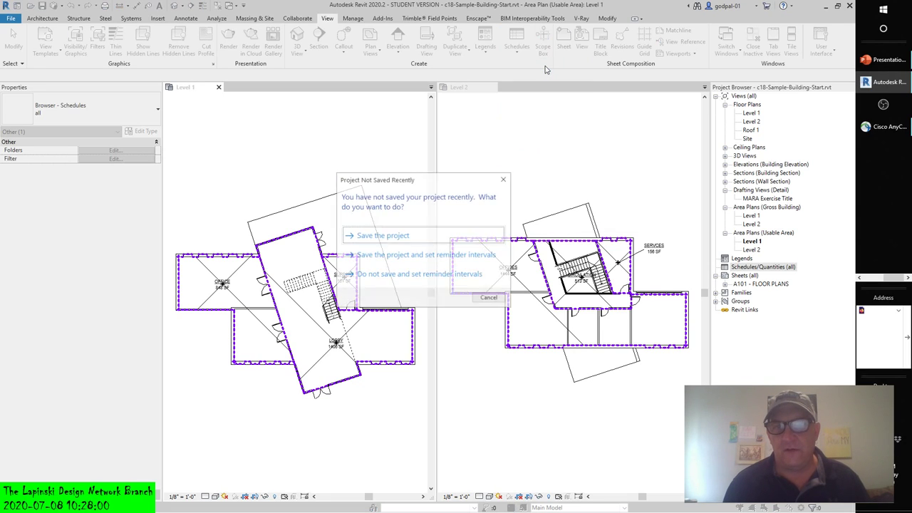
click(488, 297)
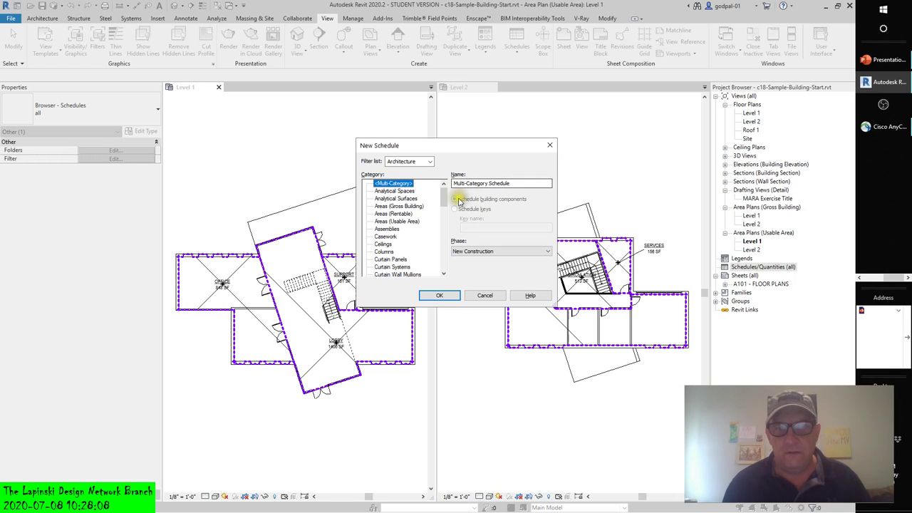
click(430, 162)
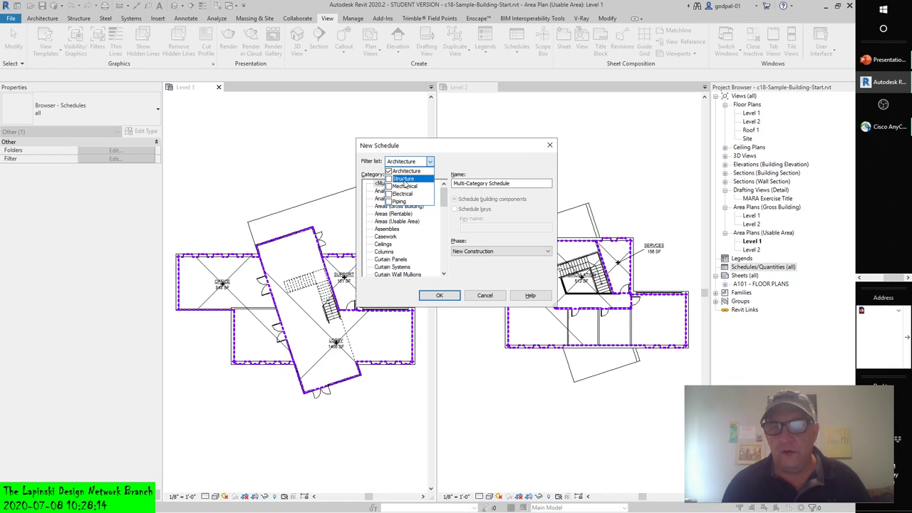
Change the category filter from Architecture to Structure only
click(461, 163)
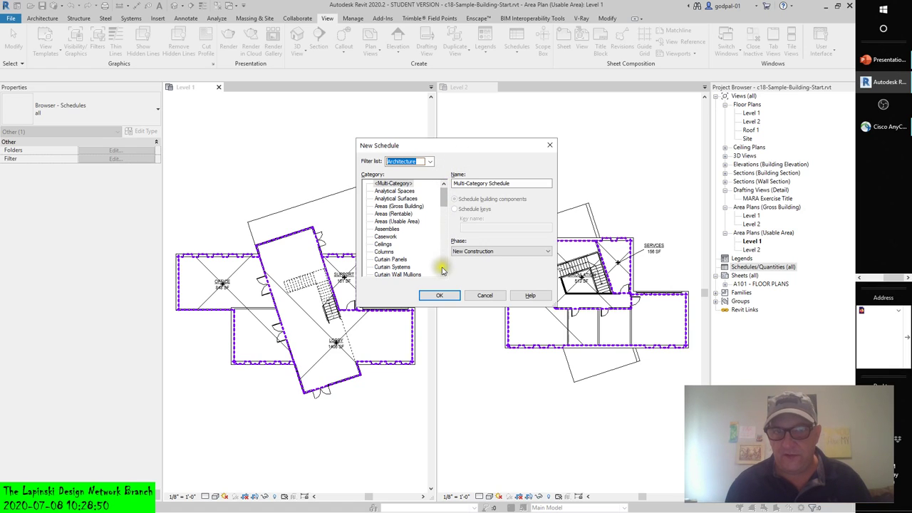
drag(444, 275, 449, 189)
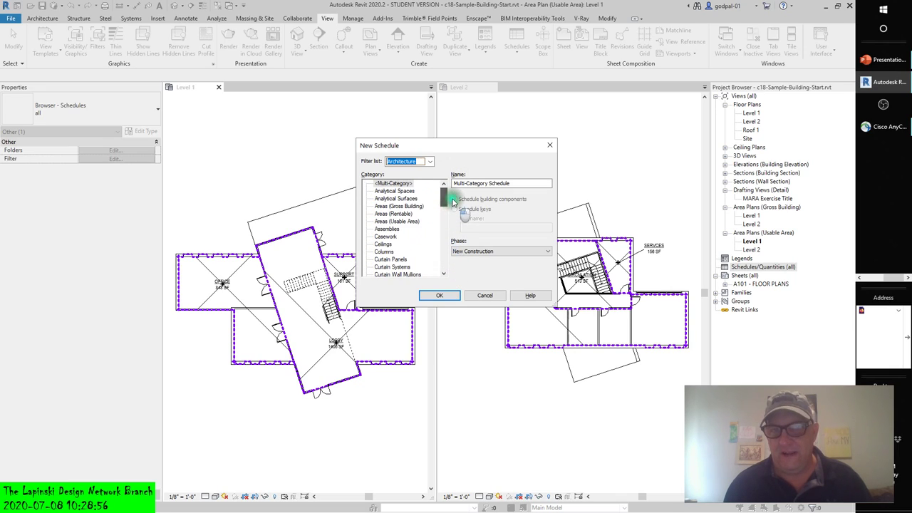
click(430, 162)
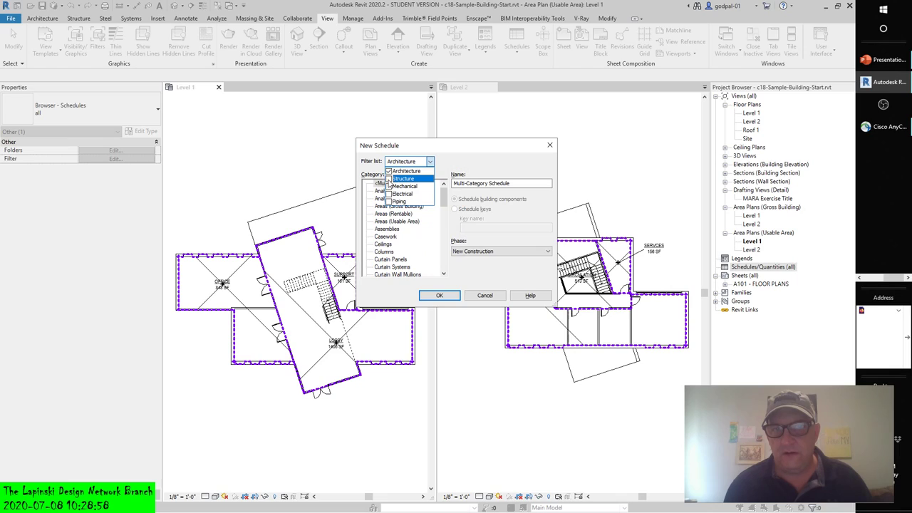
click(388, 171)
click(388, 178)
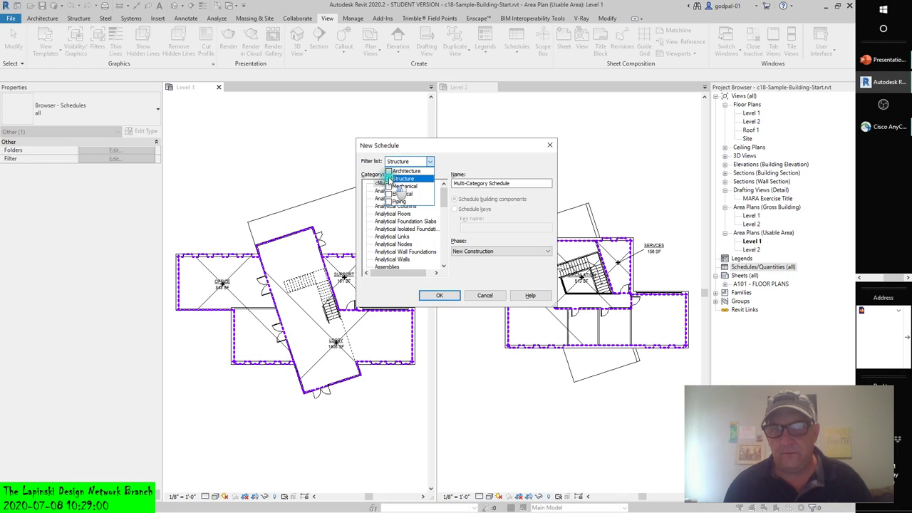
click(442, 171)
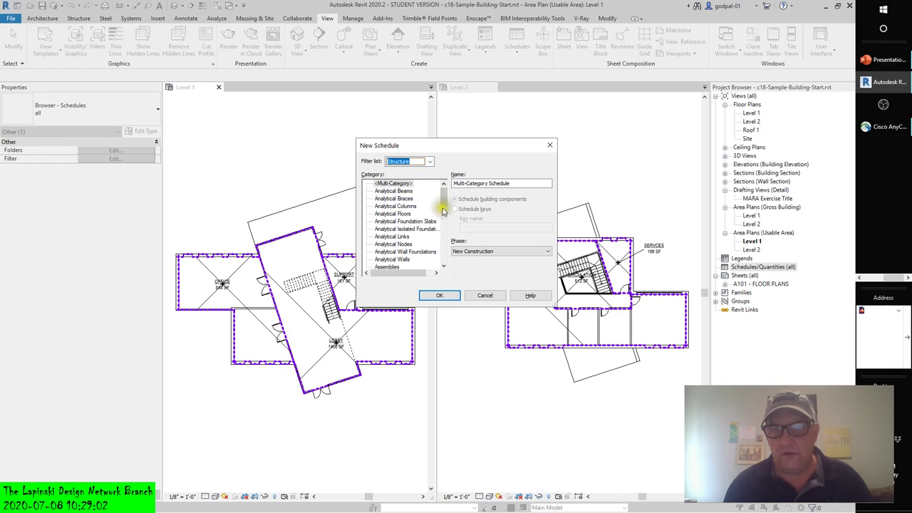
Scroll the category list down to the Structural categories
click(443, 266)
click(443, 267)
click(443, 266)
click(443, 267)
click(443, 267)
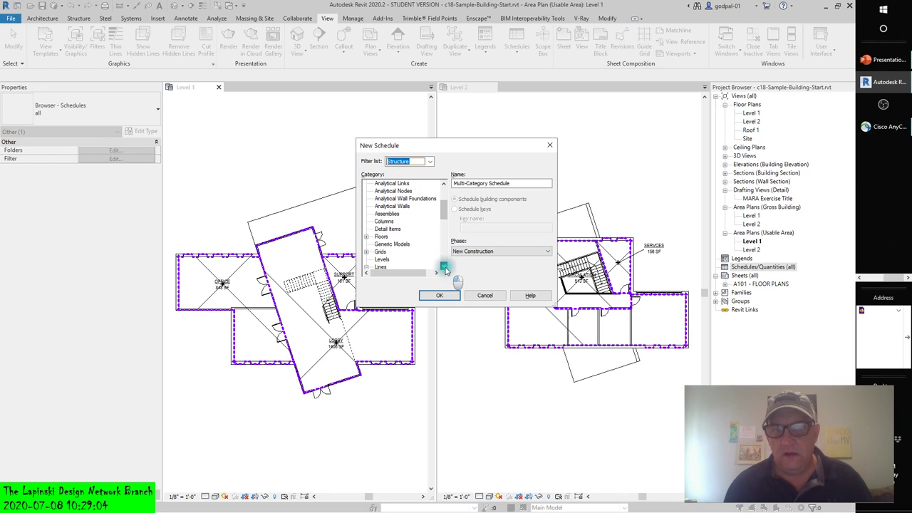
click(443, 267)
click(443, 266)
click(443, 267)
click(443, 266)
click(443, 267)
click(443, 266)
click(443, 267)
click(443, 266)
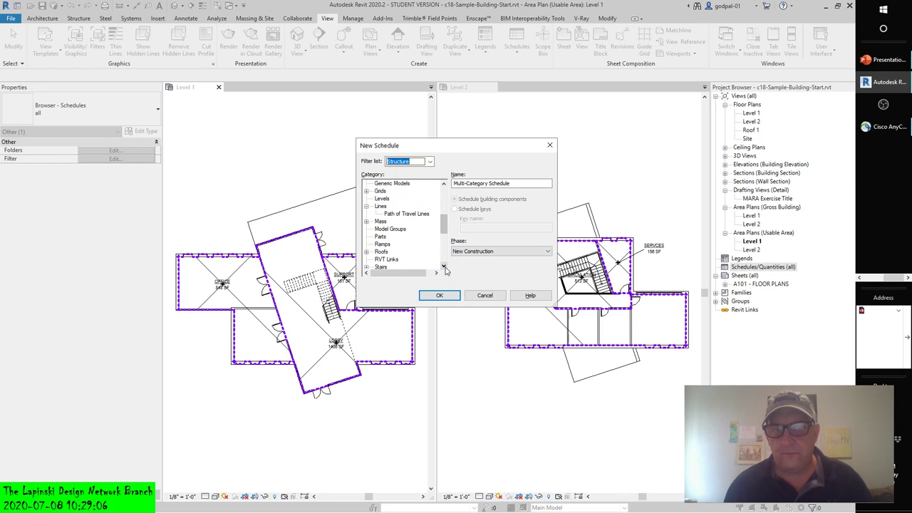
click(443, 267)
click(443, 267)
click(443, 266)
click(443, 267)
click(443, 266)
click(443, 266)
click(443, 266)
click(443, 266)
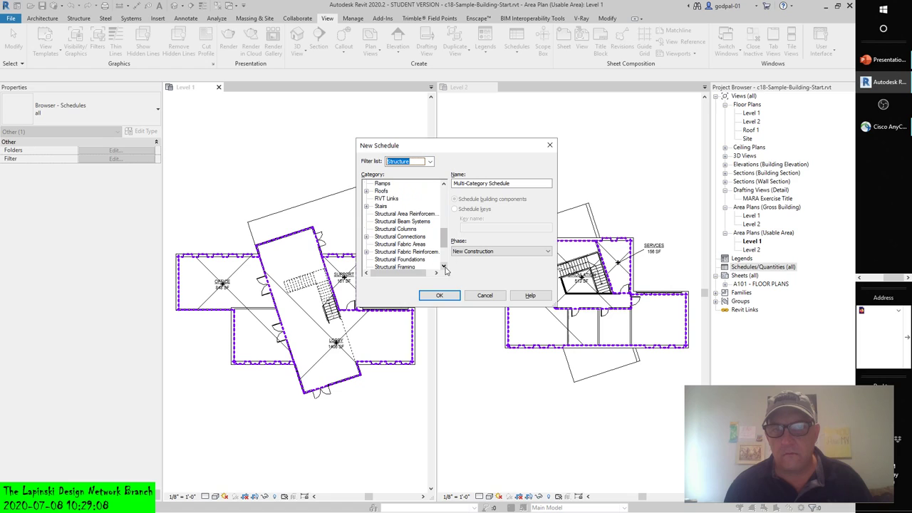
click(444, 267)
click(443, 266)
click(443, 266)
click(443, 267)
click(444, 266)
click(443, 266)
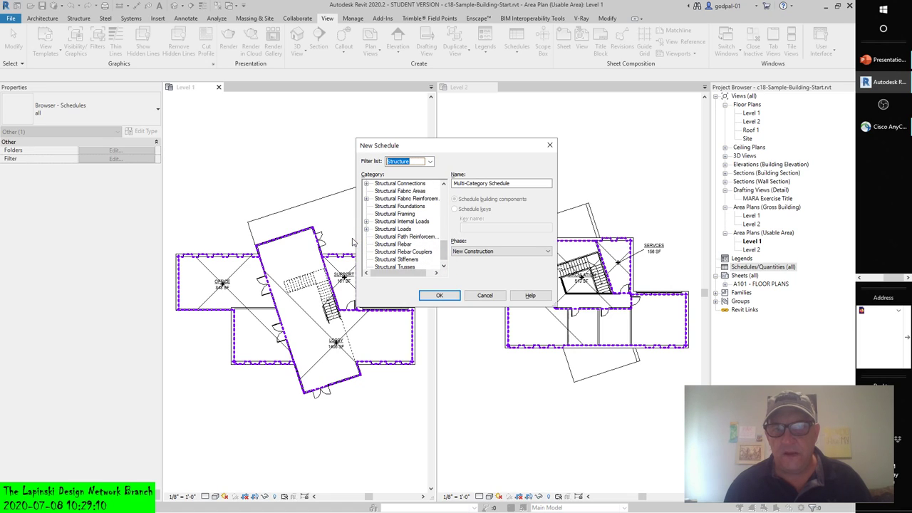
Widen the New Schedule dialog so full Structural category names fit
drag(357, 241, 258, 236)
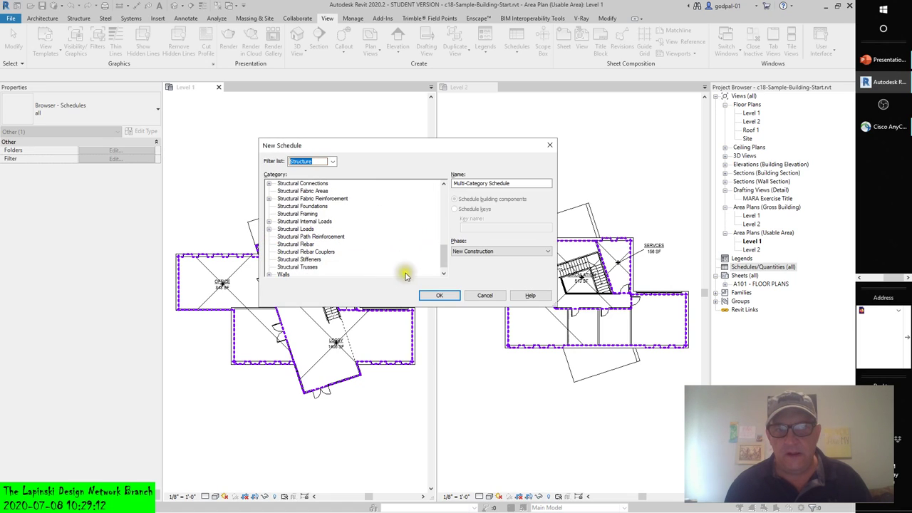
click(442, 273)
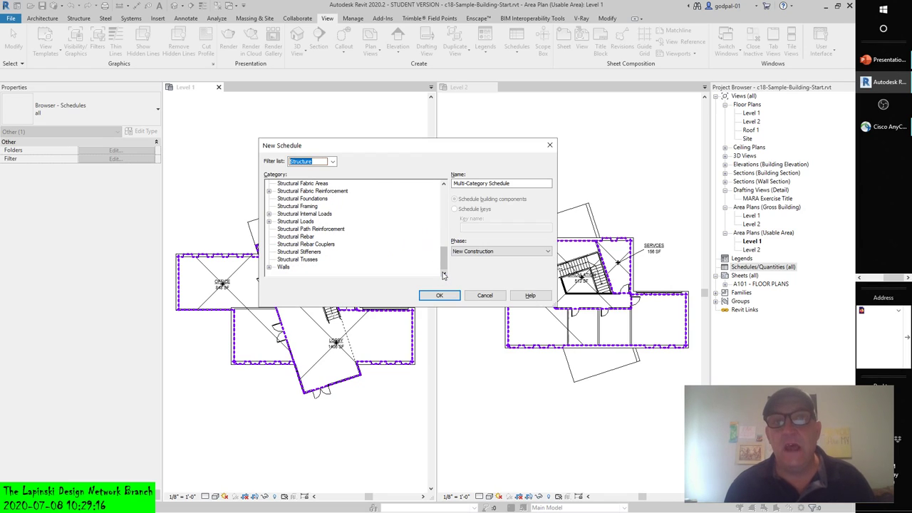
scroll(443, 199, up, 10)
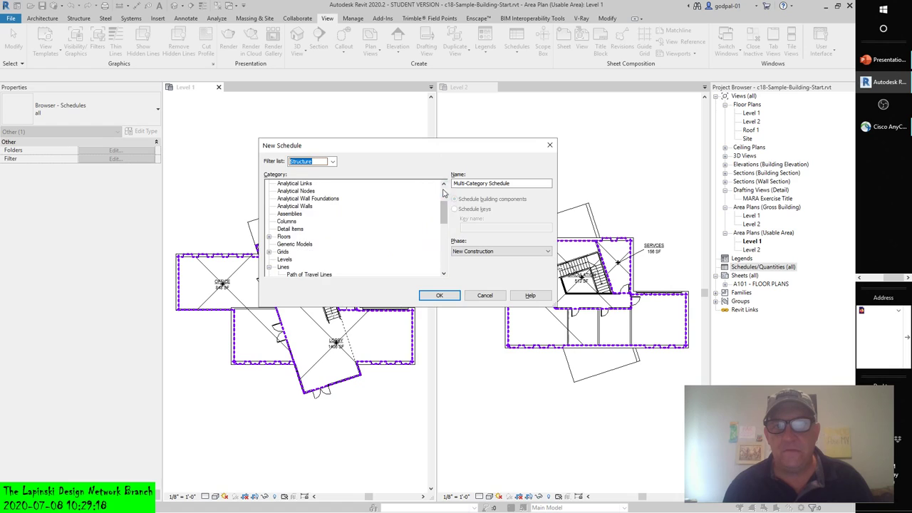
click(333, 162)
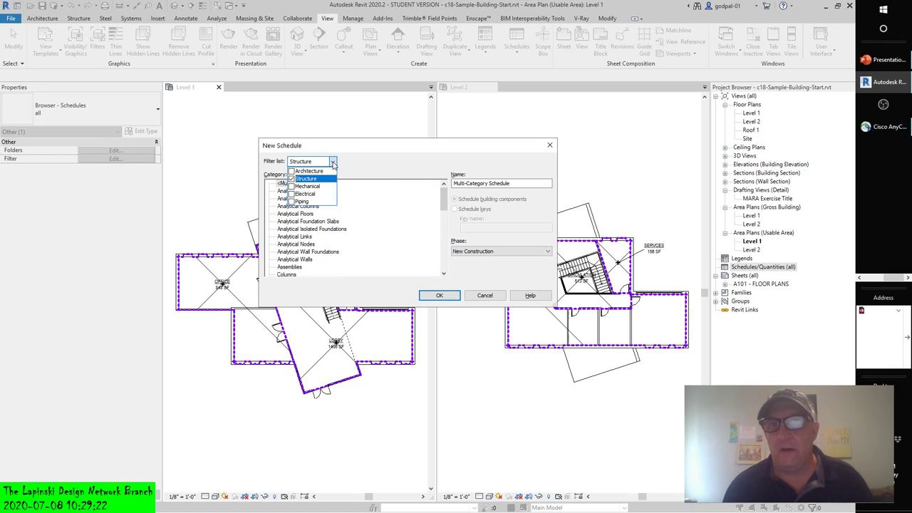
Swap the category filter from Structure to Mechanical
click(291, 179)
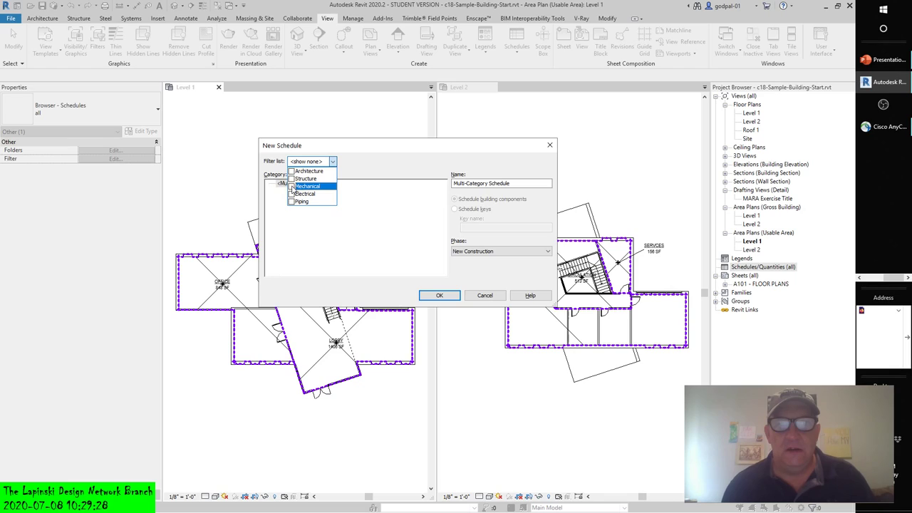
click(291, 186)
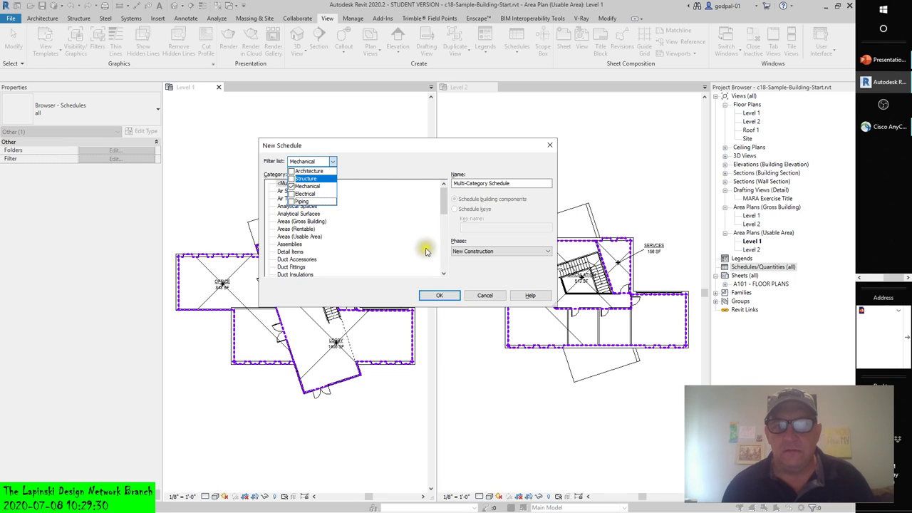
click(473, 274)
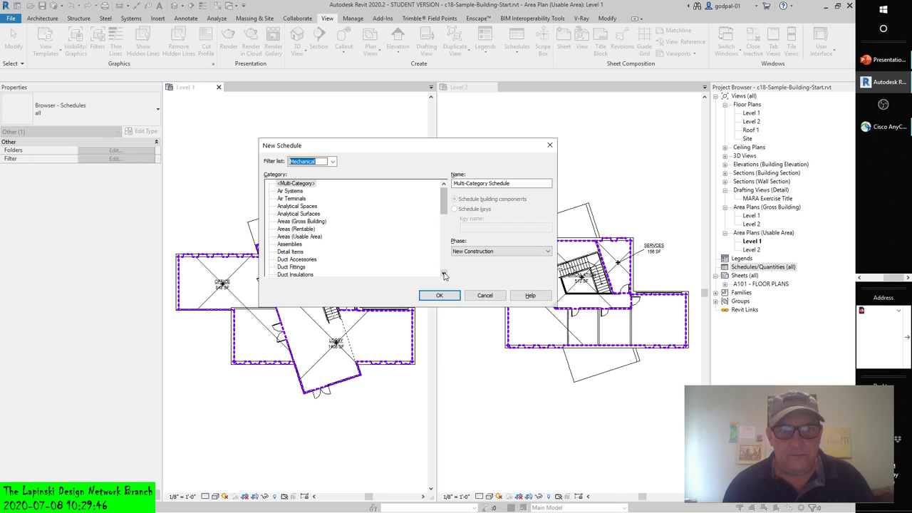
Scroll the Mechanical categories past the Duct entries and Levels to Mechanical Equipment
click(444, 274)
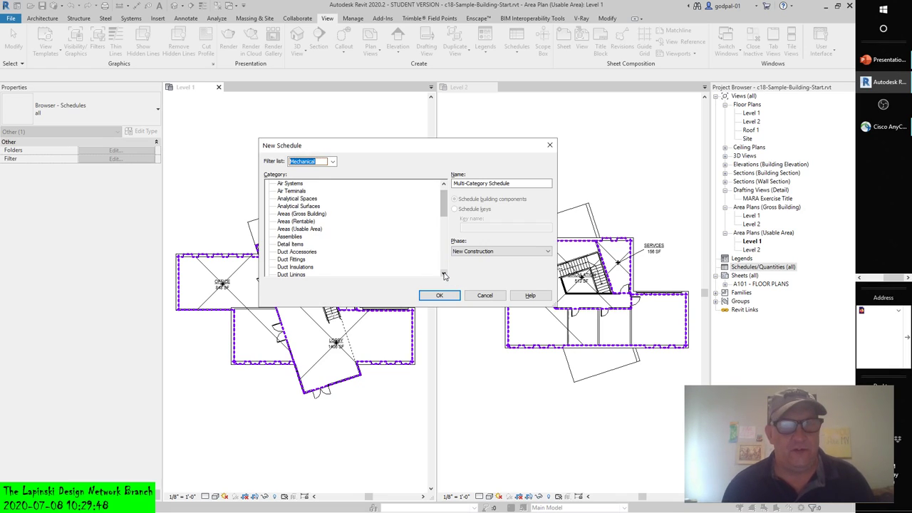
click(443, 275)
click(444, 274)
click(443, 274)
click(444, 275)
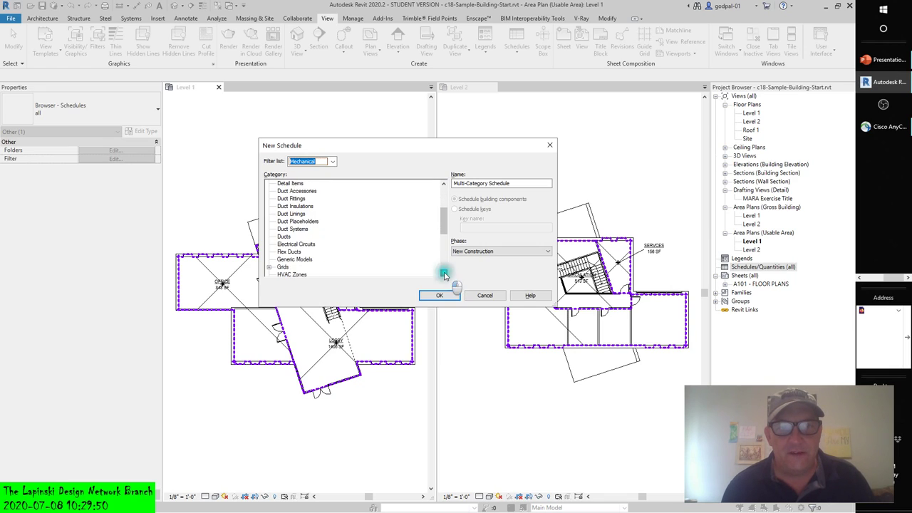
click(444, 274)
click(444, 274)
click(444, 274)
click(443, 274)
click(444, 274)
click(444, 274)
click(444, 274)
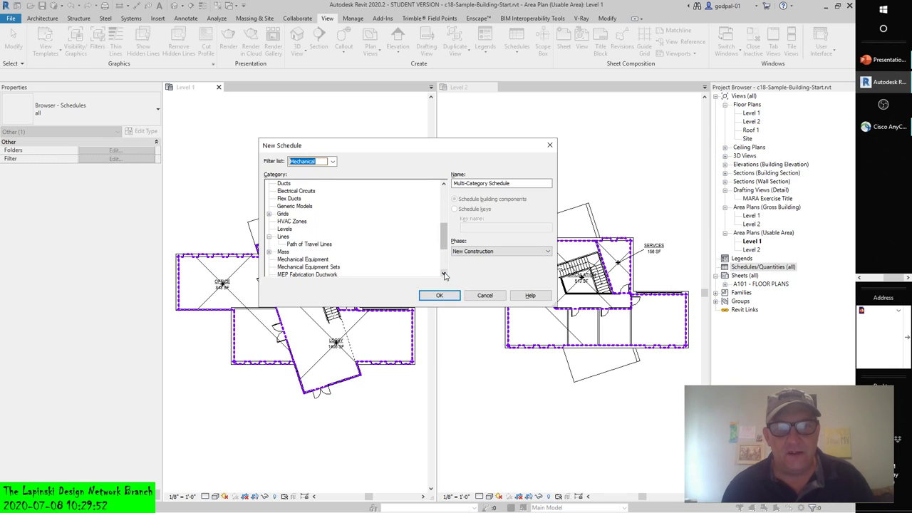
click(443, 275)
click(444, 275)
click(444, 274)
click(444, 275)
click(443, 274)
click(444, 274)
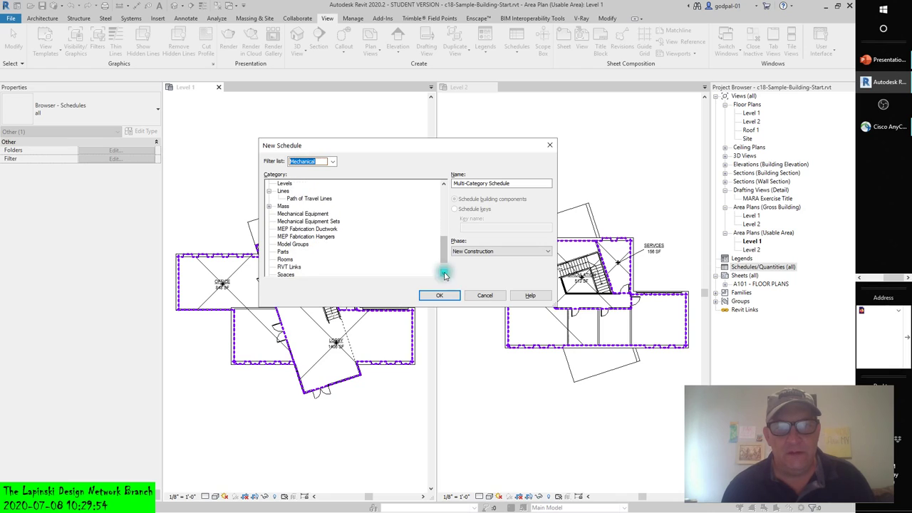
click(444, 275)
click(444, 274)
click(444, 274)
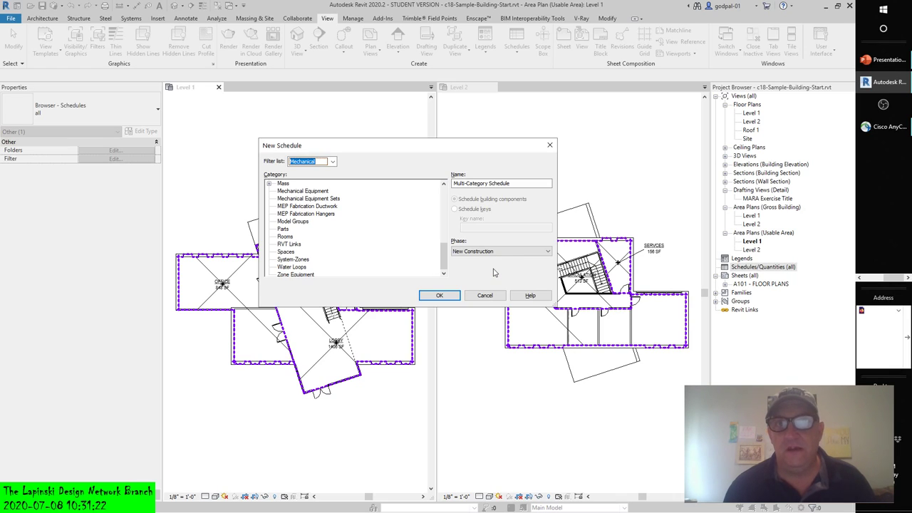
click(444, 274)
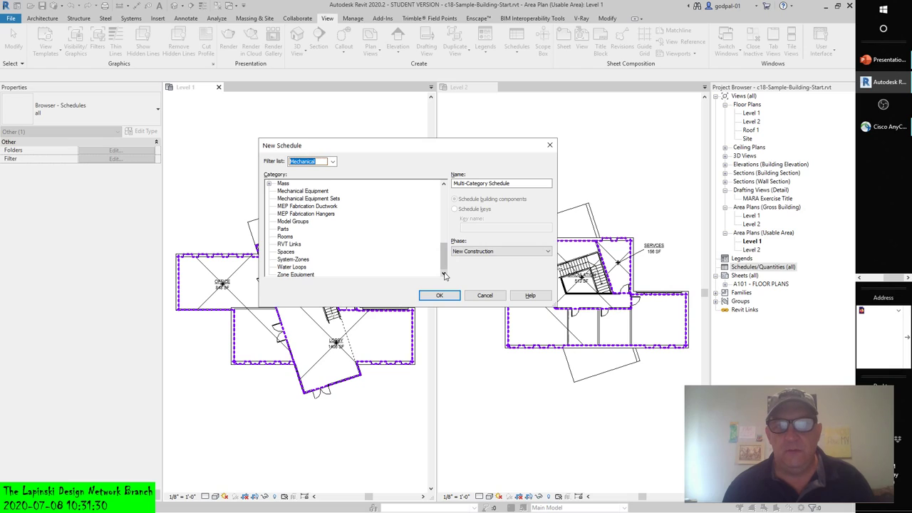
click(483, 272)
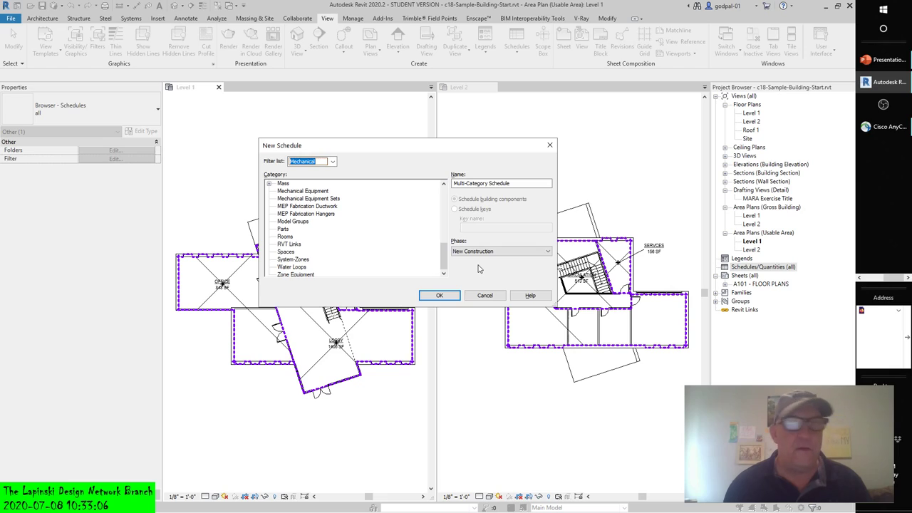
click(516, 185)
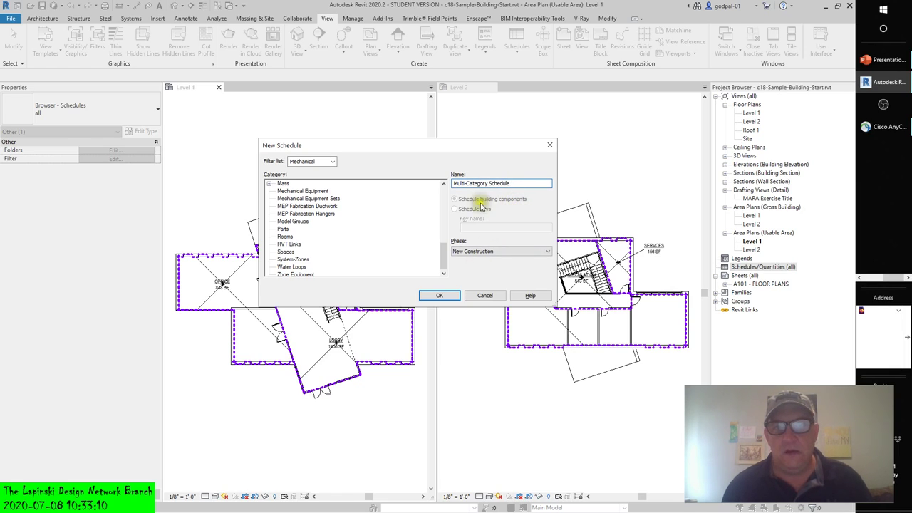
click(332, 161)
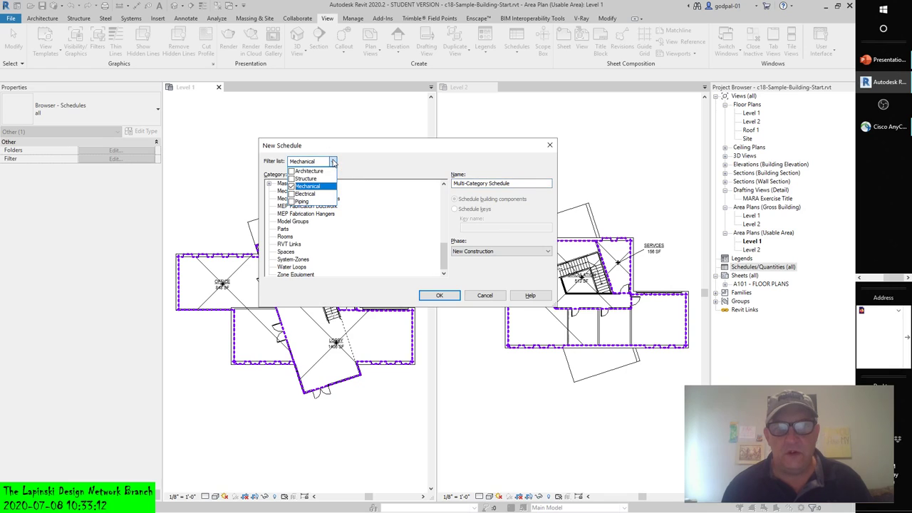
click(291, 186)
click(292, 194)
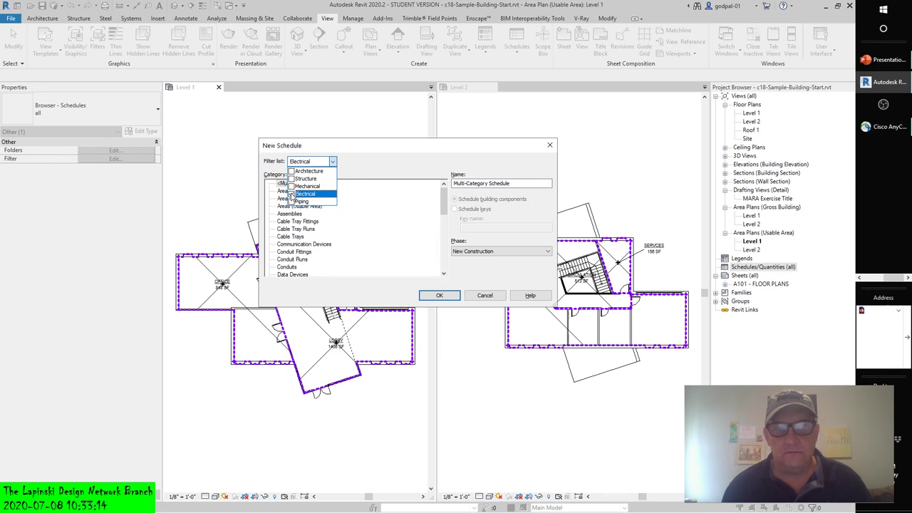
click(384, 163)
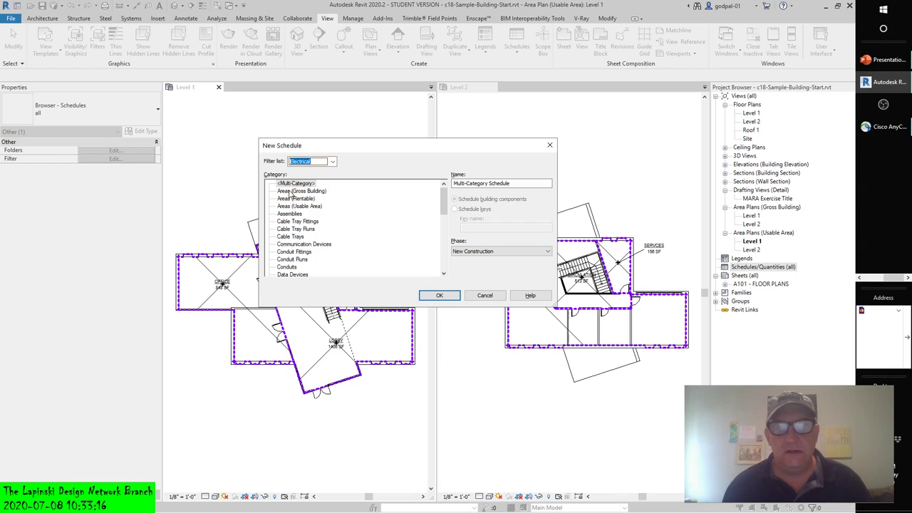
click(443, 274)
click(444, 274)
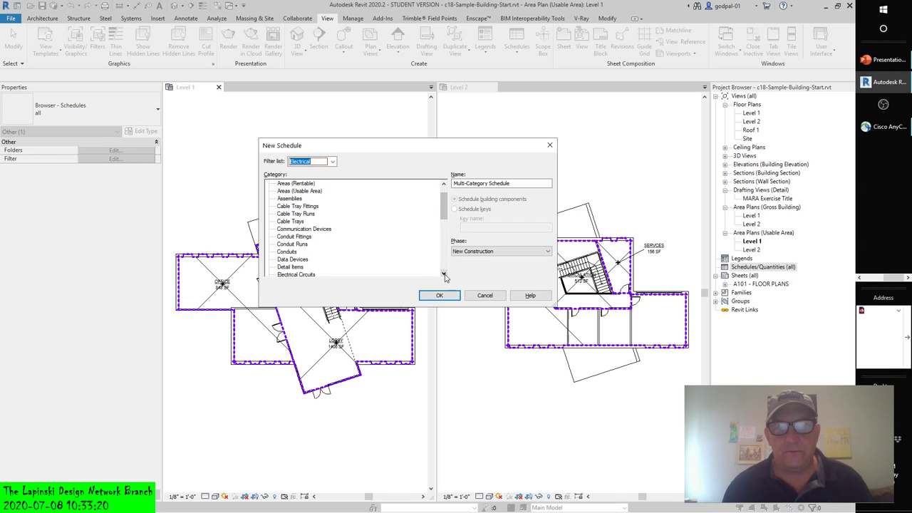
click(444, 274)
click(444, 274)
click(444, 274)
click(444, 274)
click(443, 274)
click(443, 274)
click(444, 275)
click(444, 275)
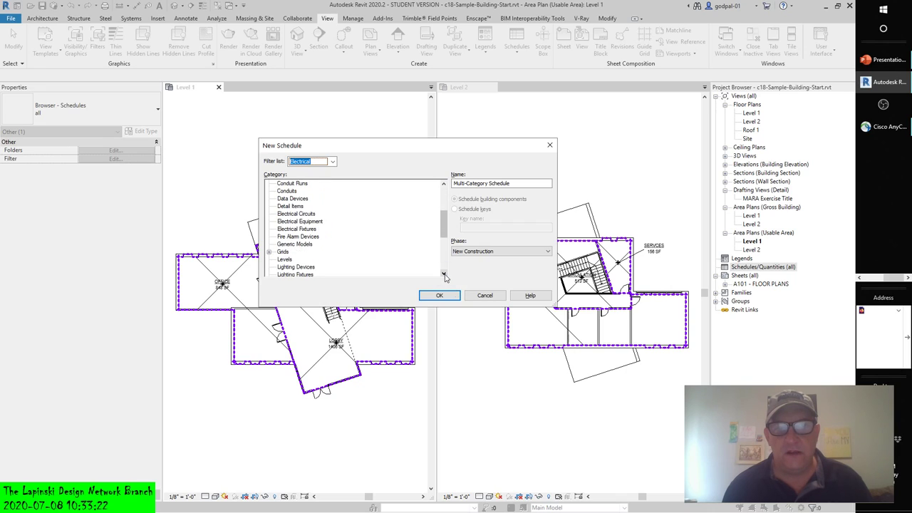
click(444, 275)
click(443, 275)
click(444, 275)
click(443, 275)
click(444, 275)
click(444, 275)
click(444, 275)
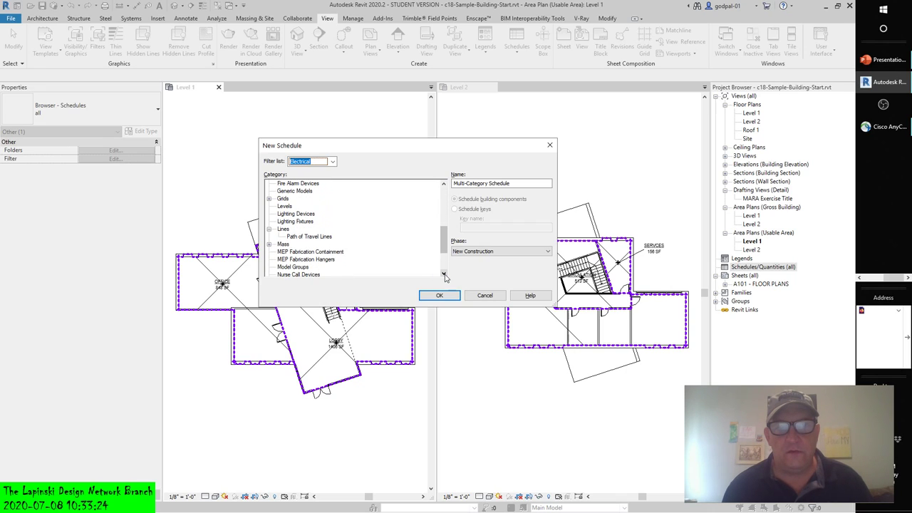
click(444, 275)
click(444, 275)
click(444, 275)
click(444, 275)
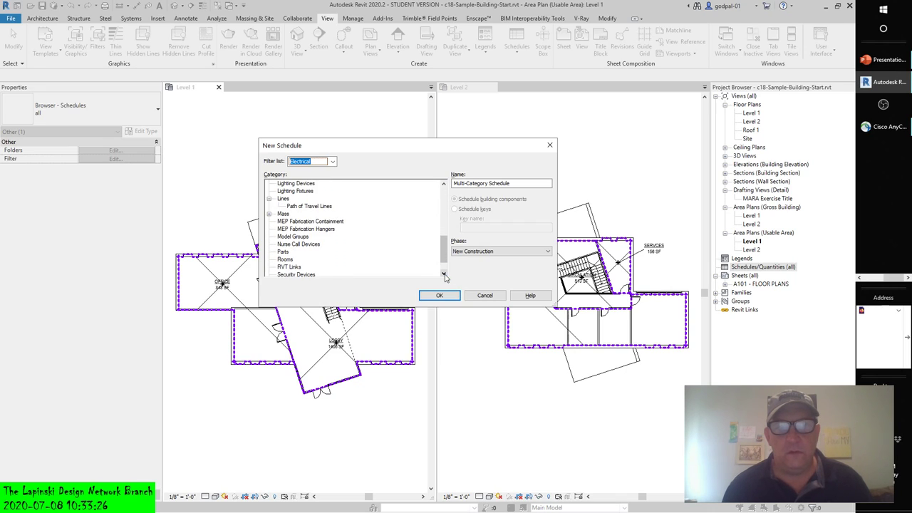
click(444, 275)
click(444, 275)
click(444, 275)
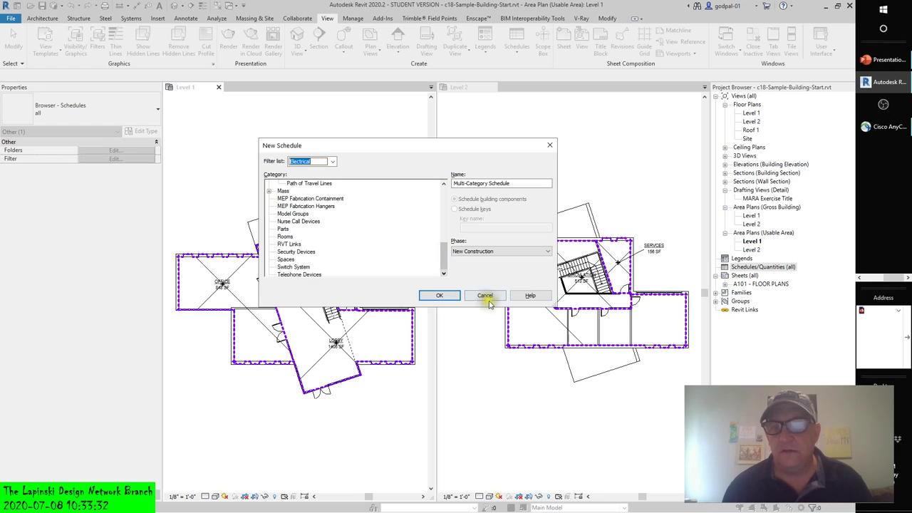
scroll(297, 245, up, 5)
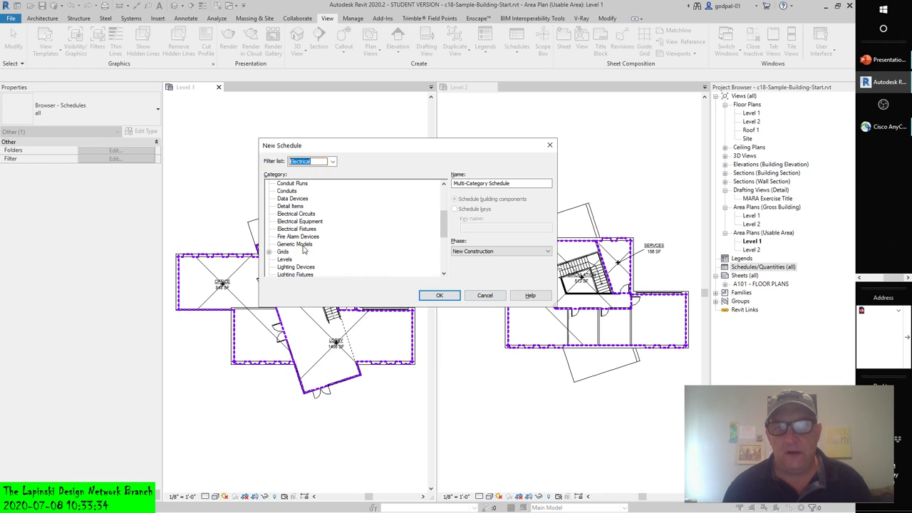
Select Electrical Equipment, naming it Electrical Equipment Schedule, with phase New Construction
click(300, 222)
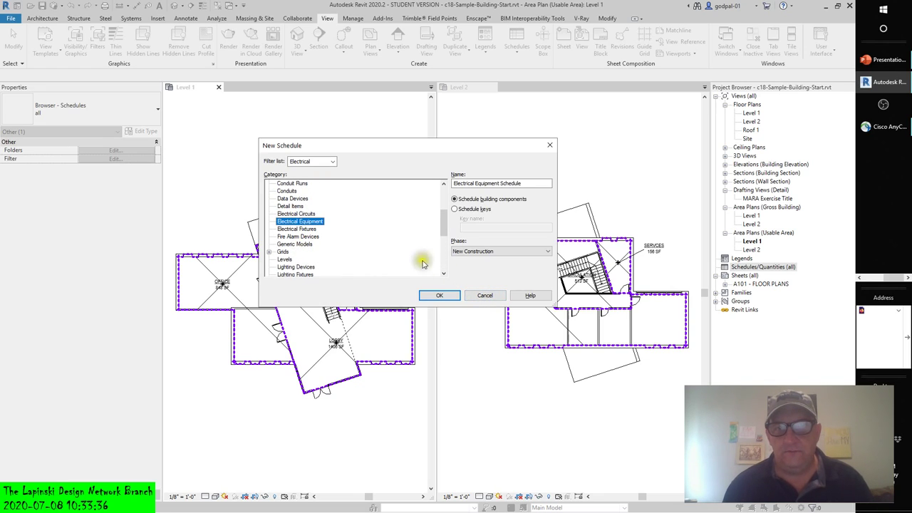
click(485, 296)
click(493, 251)
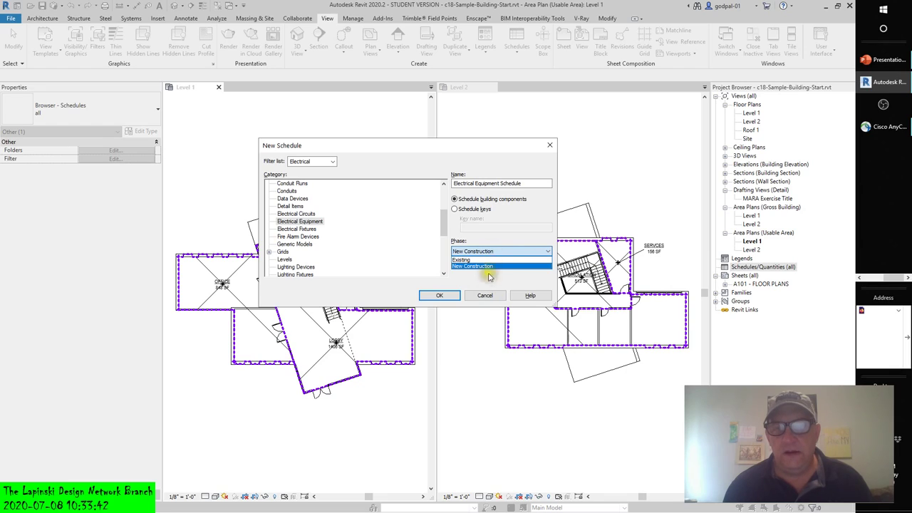
click(492, 151)
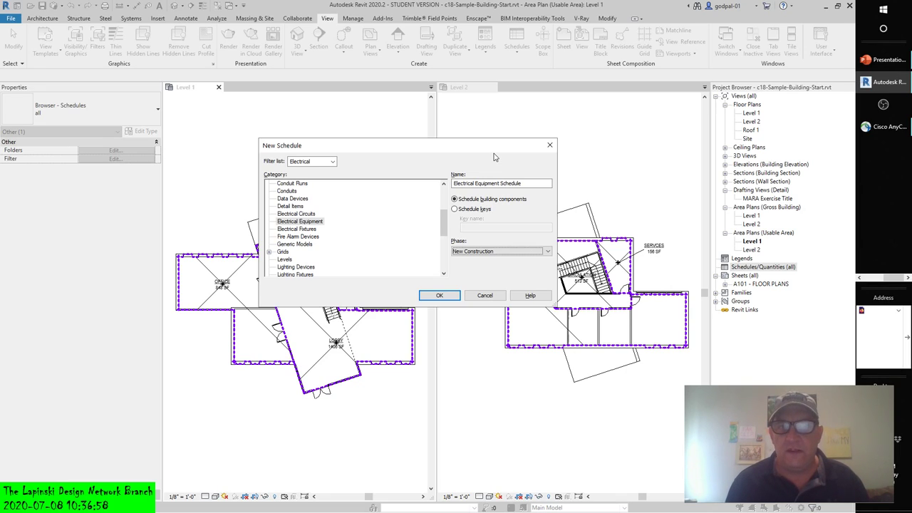
Toggle Schedule keys off again and try the Architecture, Electrical and Structure filters
click(456, 210)
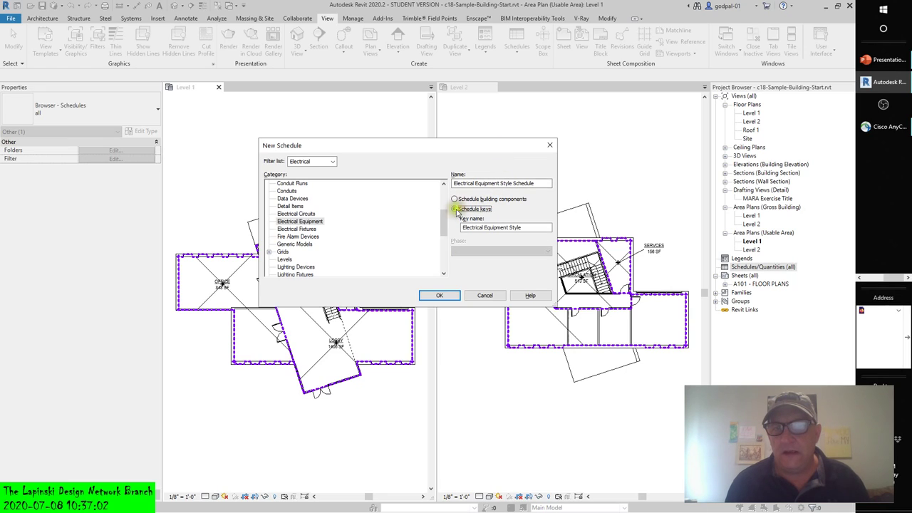
click(455, 199)
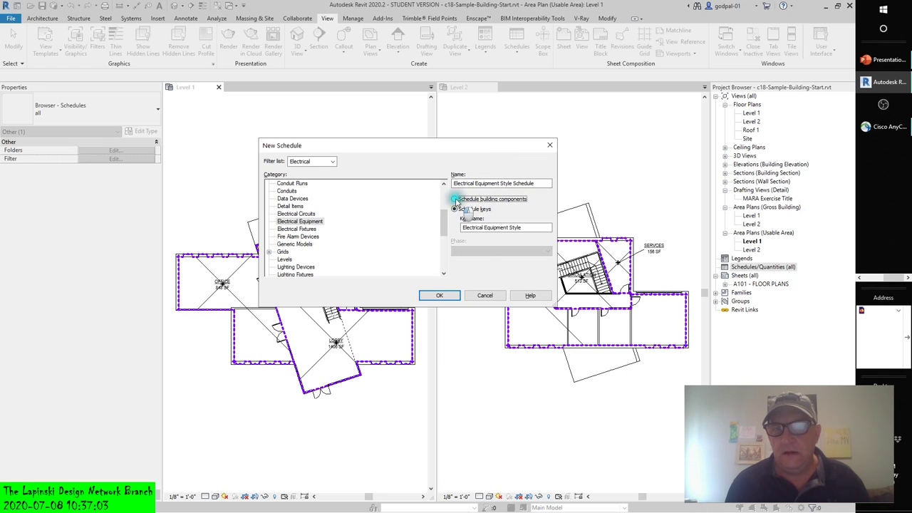
click(332, 162)
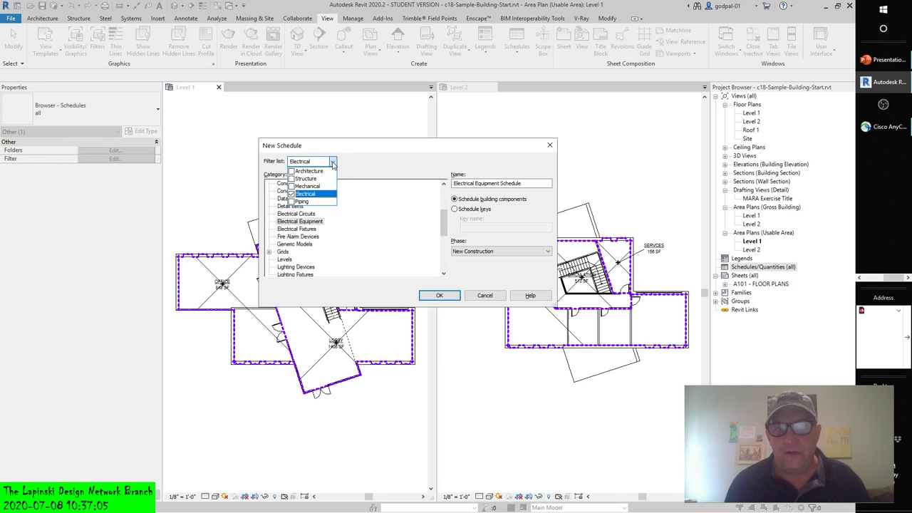
click(292, 171)
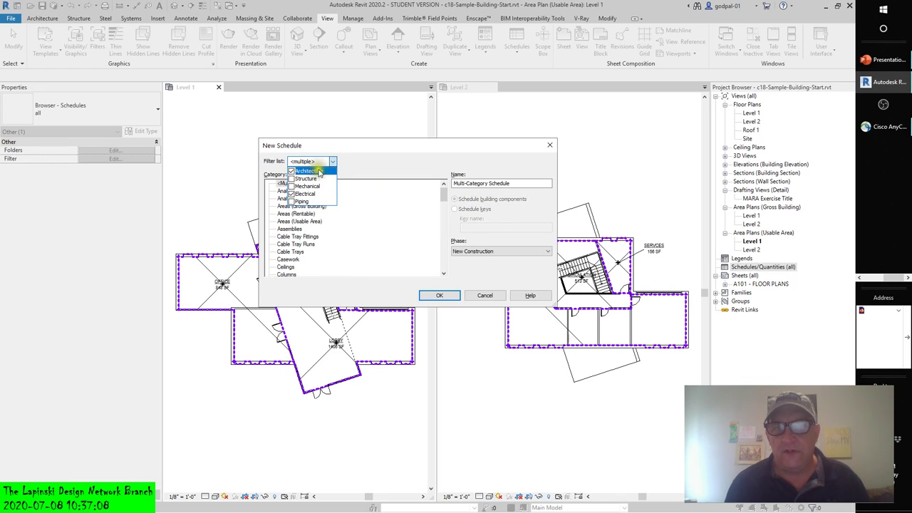
click(292, 171)
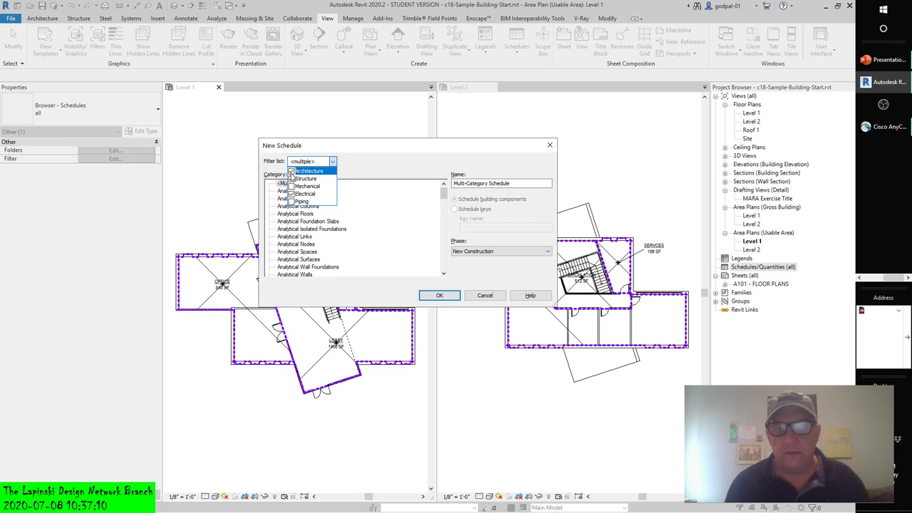
click(292, 178)
click(292, 194)
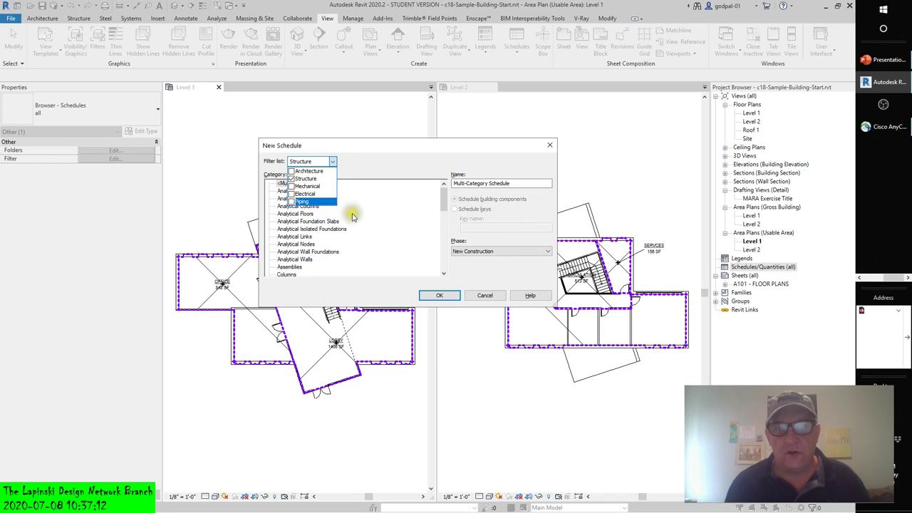
After trying Mechanical, settle the filter on Electrical plus Piping
click(291, 179)
click(292, 186)
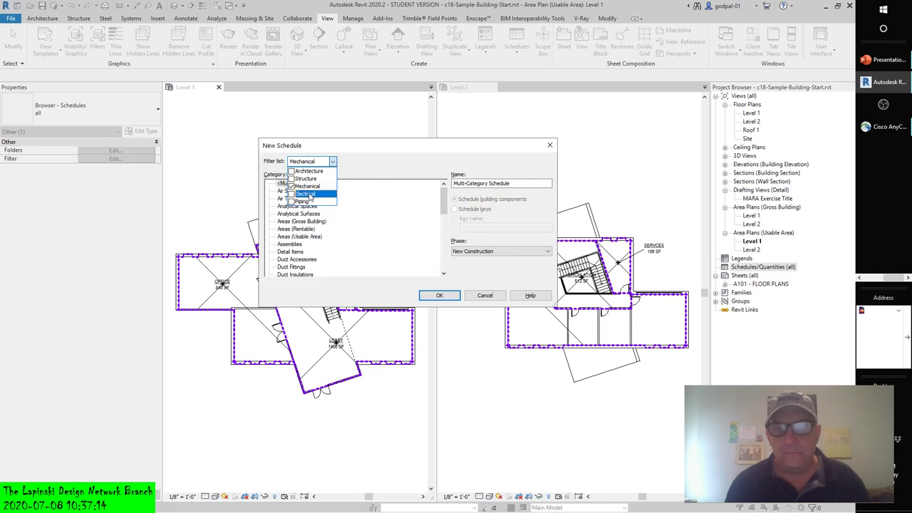
click(291, 186)
click(292, 194)
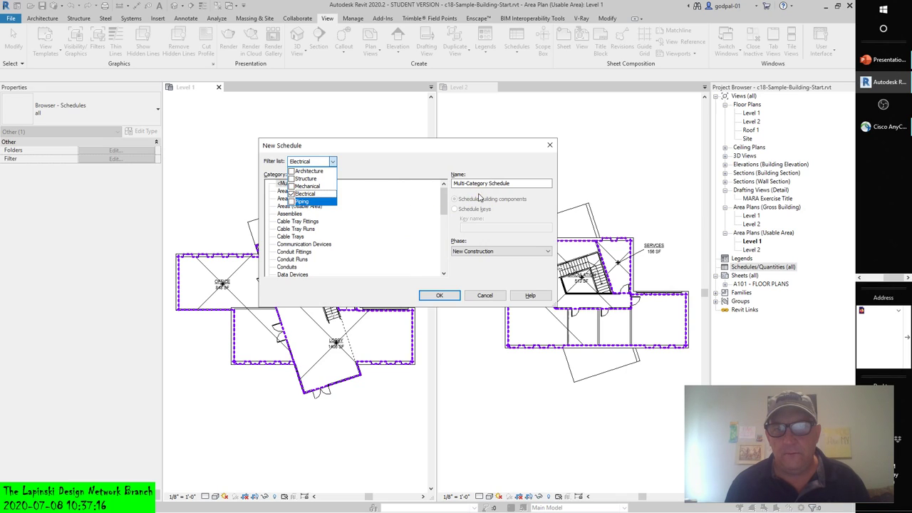
click(332, 161)
click(291, 202)
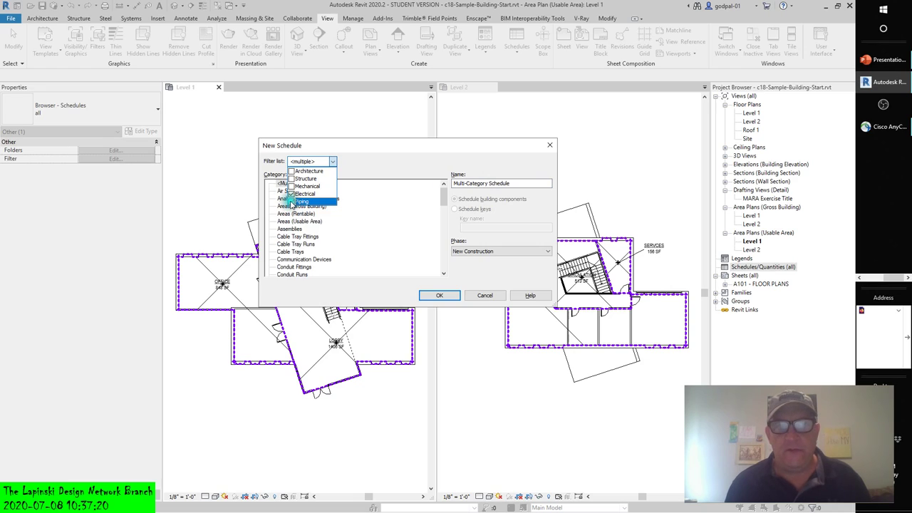
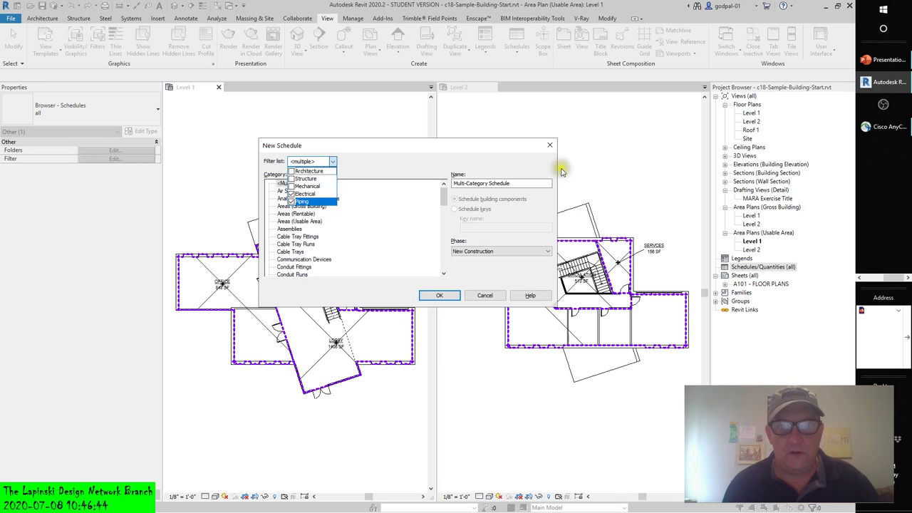
Close the discipline filter list and cancel the New Schedule dialog without creating a schedule
click(537, 181)
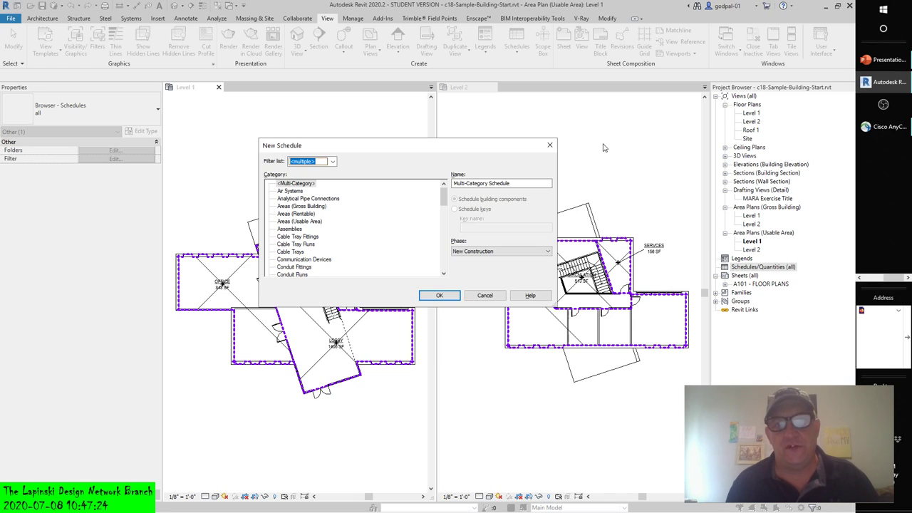
click(482, 297)
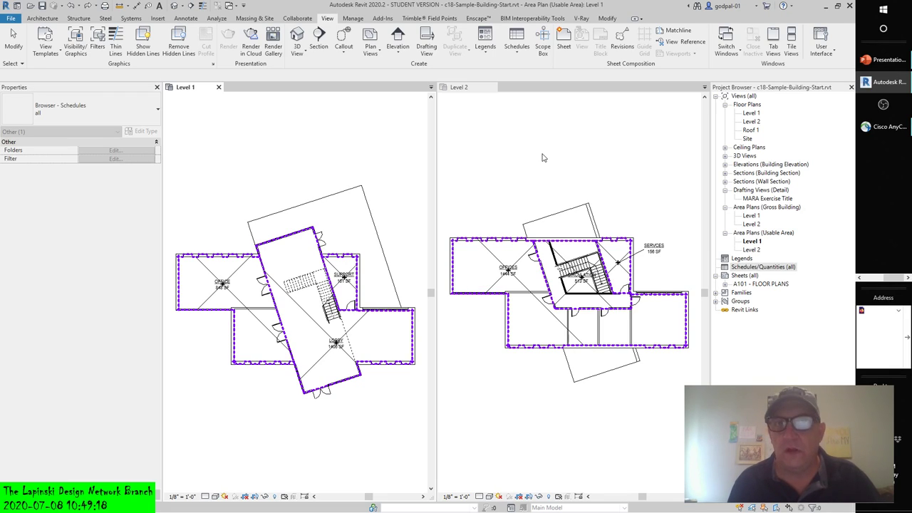
Start a new Schedule/Quantities from the View tab, dismissing the save reminder without saving
click(512, 60)
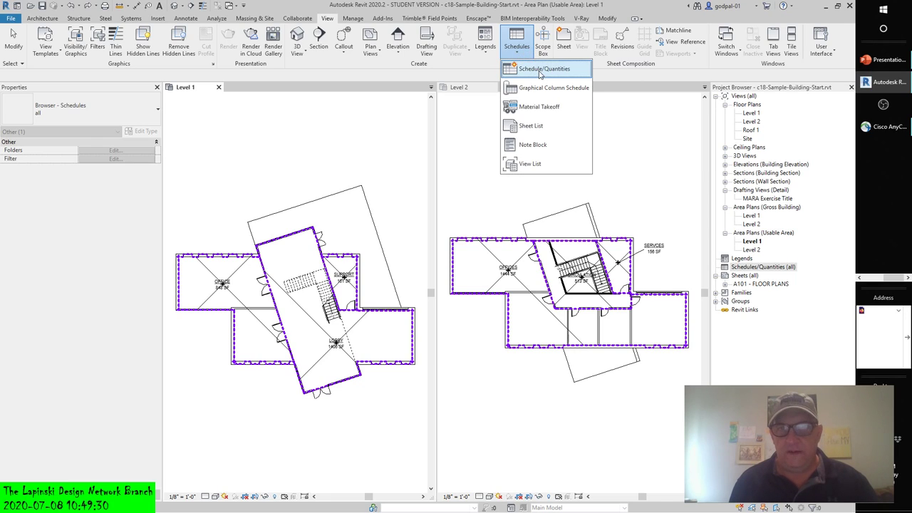
click(540, 73)
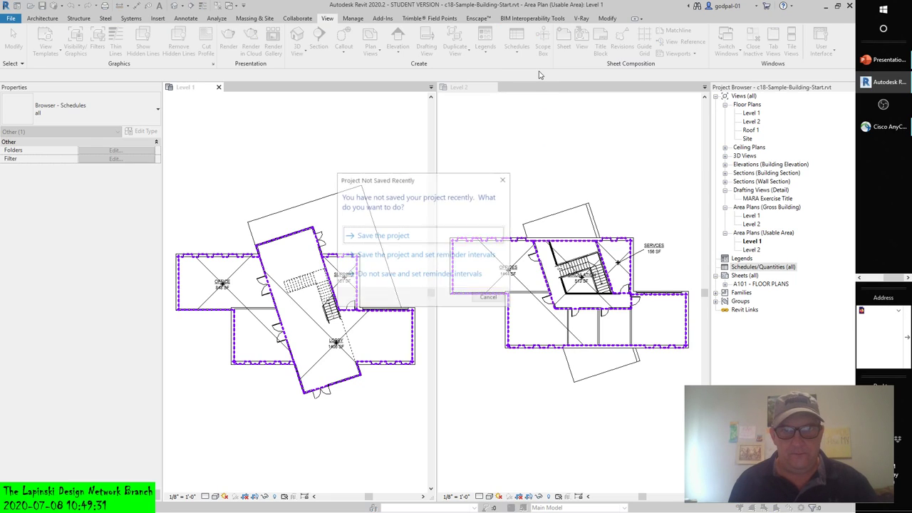
click(490, 299)
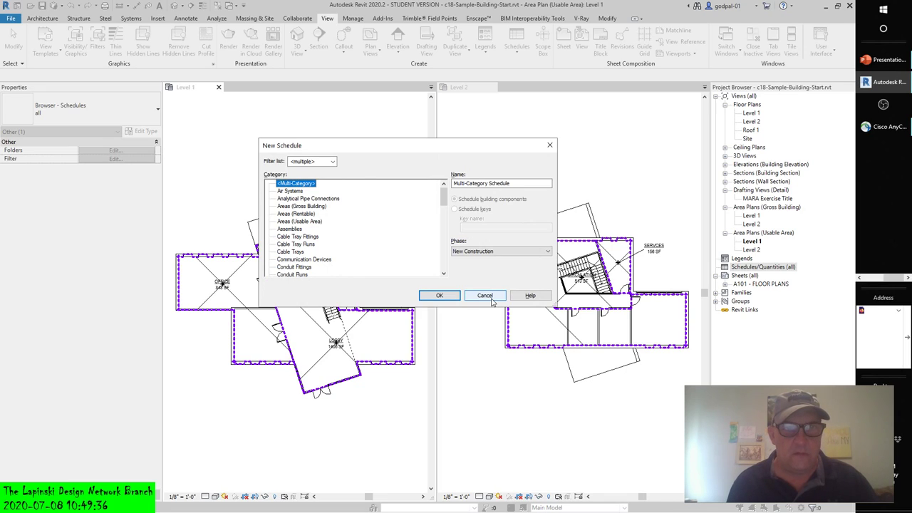
Choose Rooms as the category and create the Room Schedule
click(444, 273)
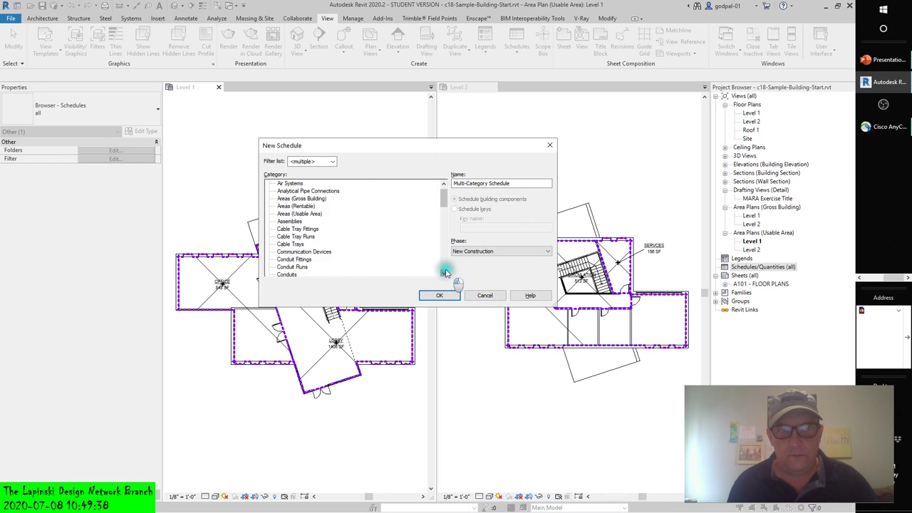
click(444, 273)
click(443, 272)
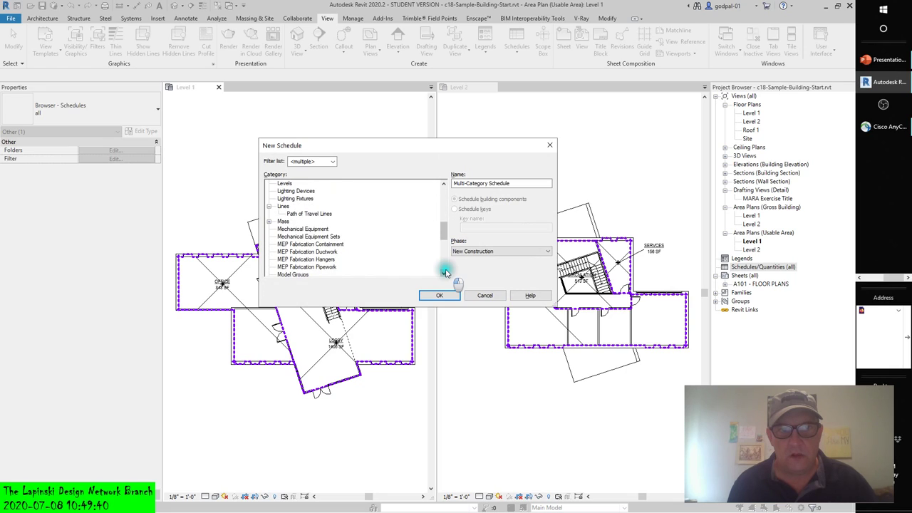
click(444, 272)
click(444, 273)
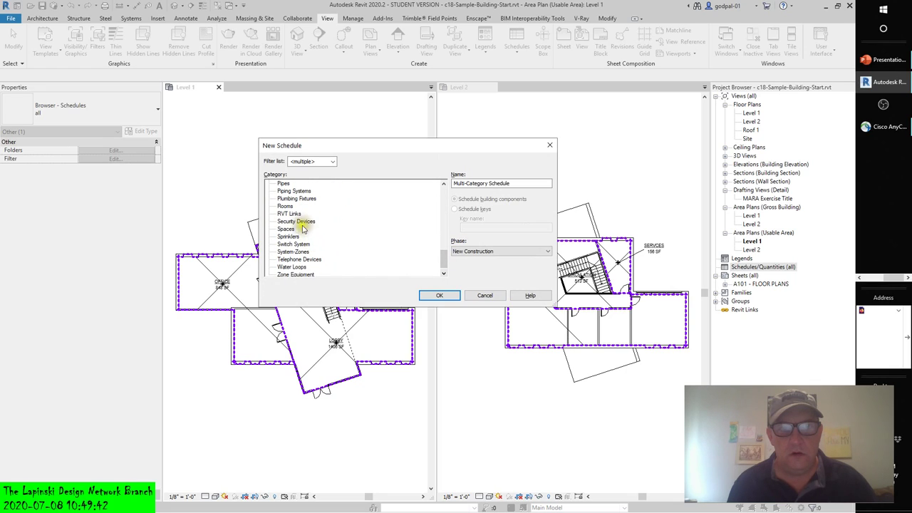
click(284, 206)
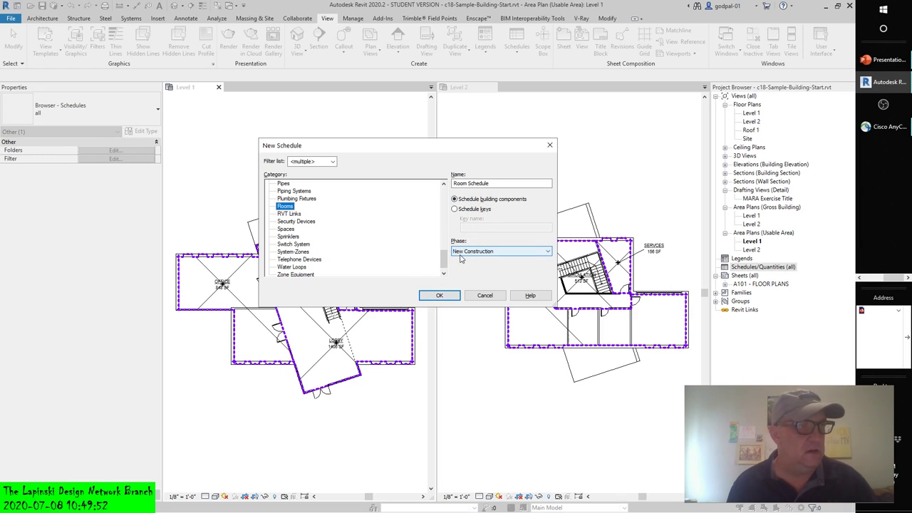
click(439, 295)
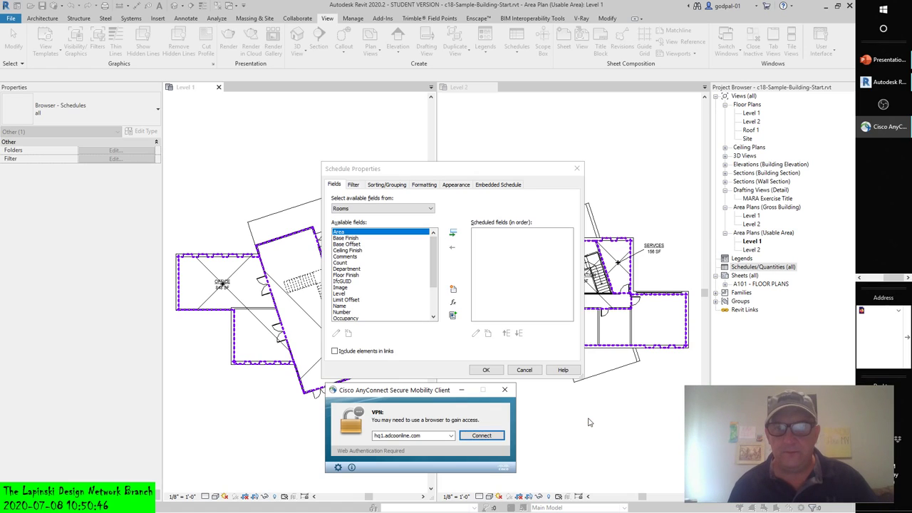
Switch Schedule Properties to the Embedded Schedule tab
click(498, 184)
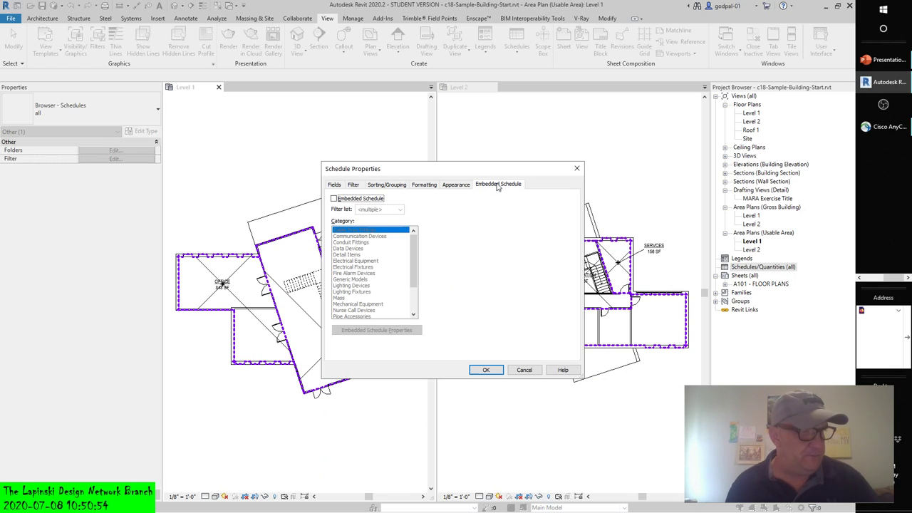
Toggle the embedded schedule on and back off, then return to the Fields tab
click(333, 199)
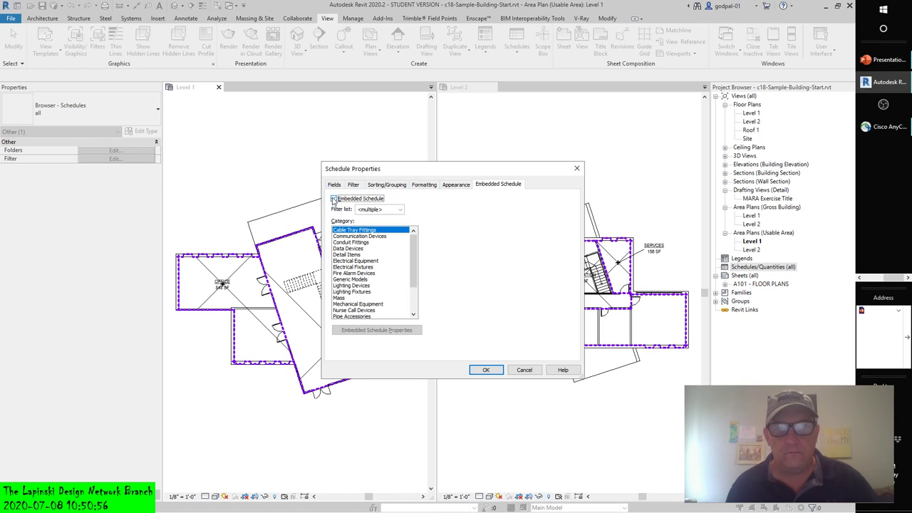
click(334, 199)
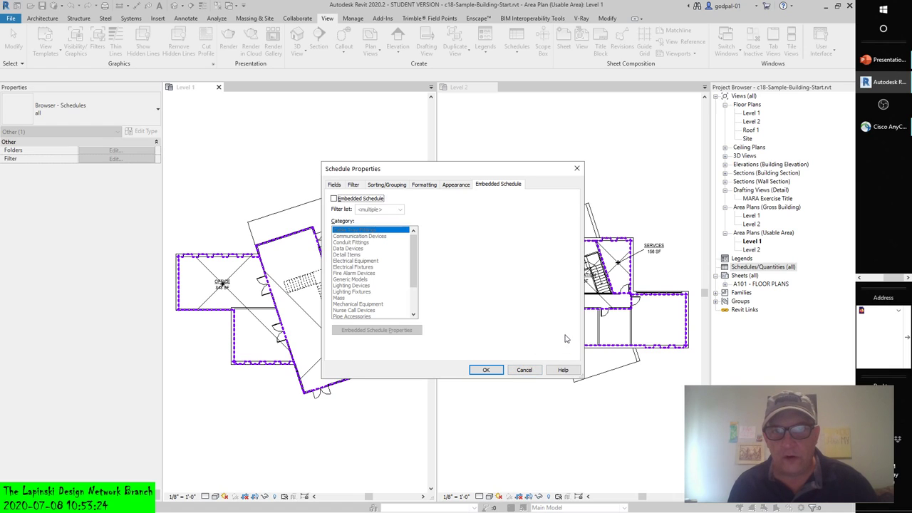
click(334, 184)
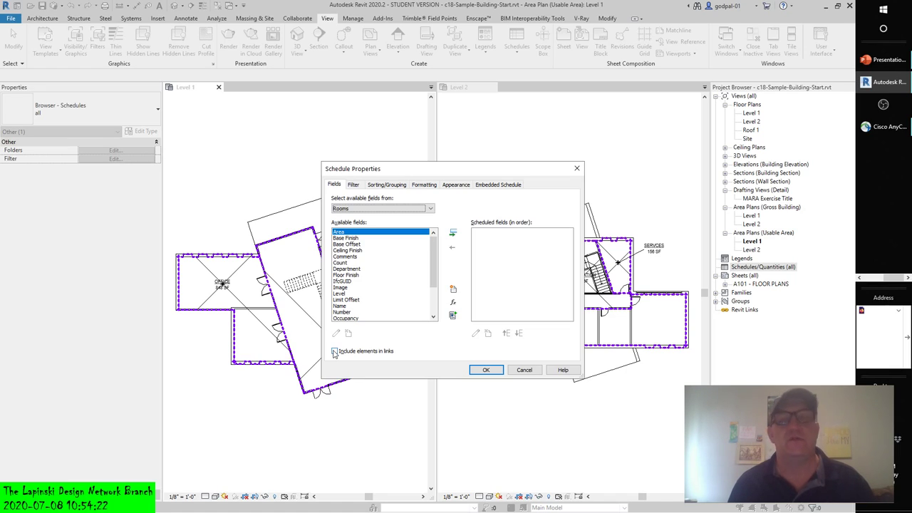
Move Area, Base Finish, Base Offset, Ceiling Finish, Comments and Count into Scheduled fields, in order
click(454, 235)
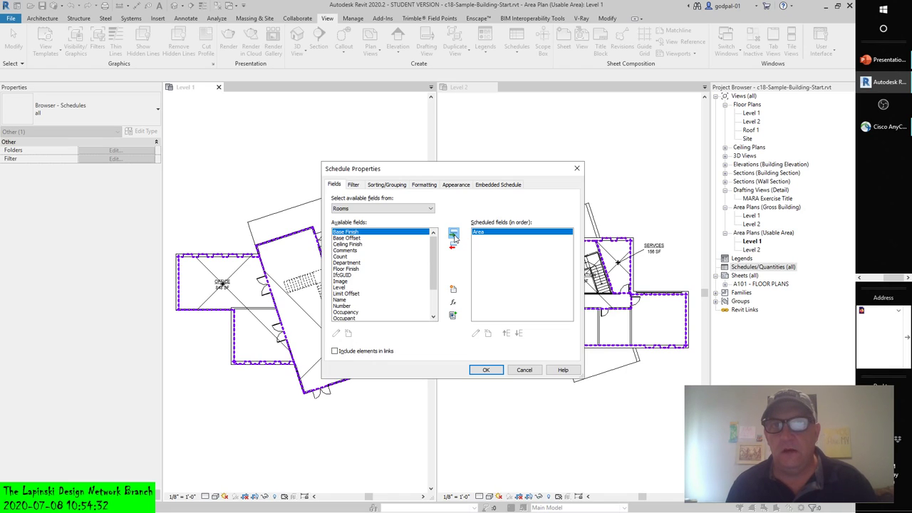
click(454, 236)
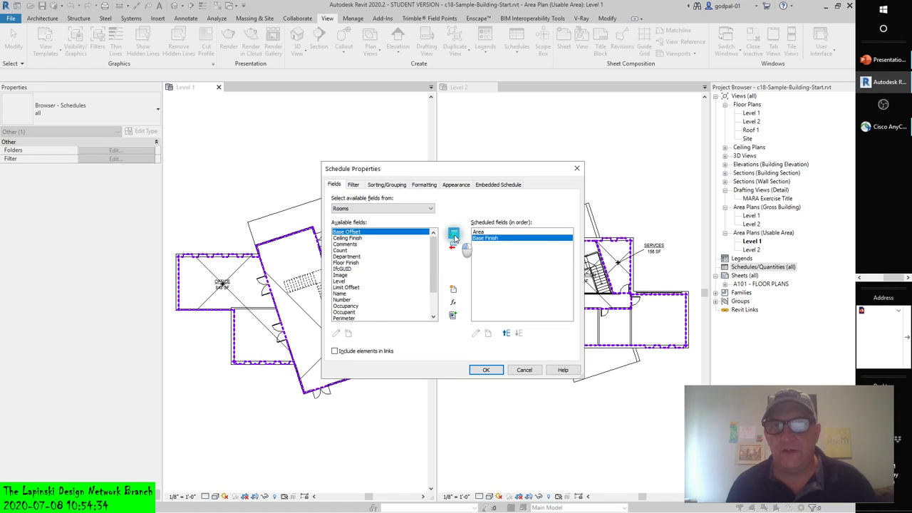
click(453, 236)
click(453, 236)
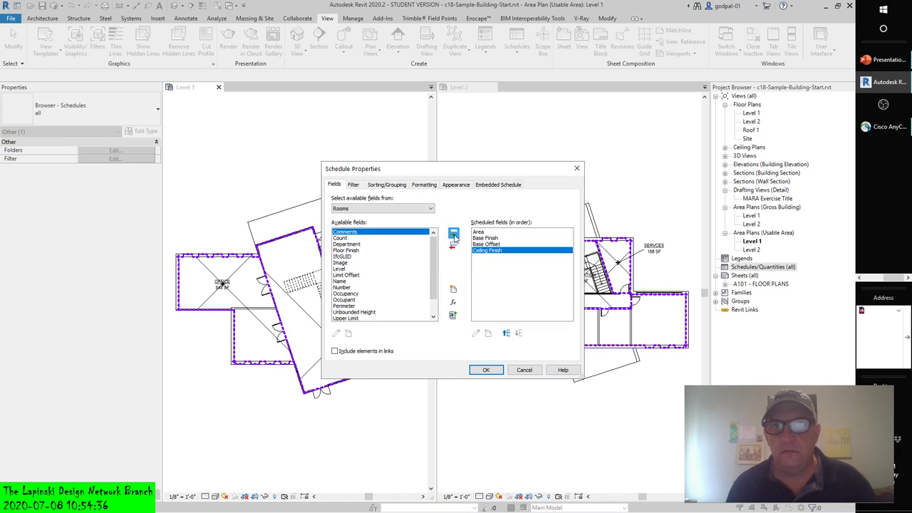
click(453, 236)
click(453, 236)
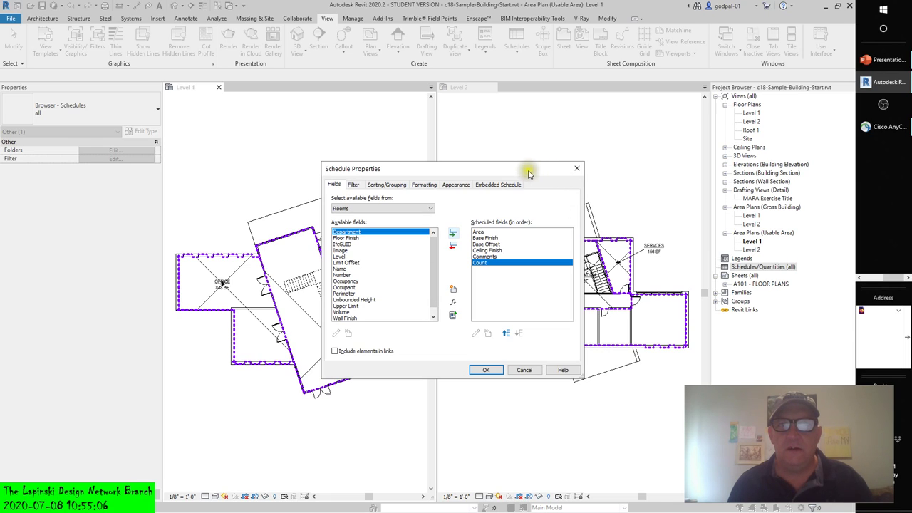
Move the dialog aside and remove all the previously scheduled fields
drag(487, 172, 560, 167)
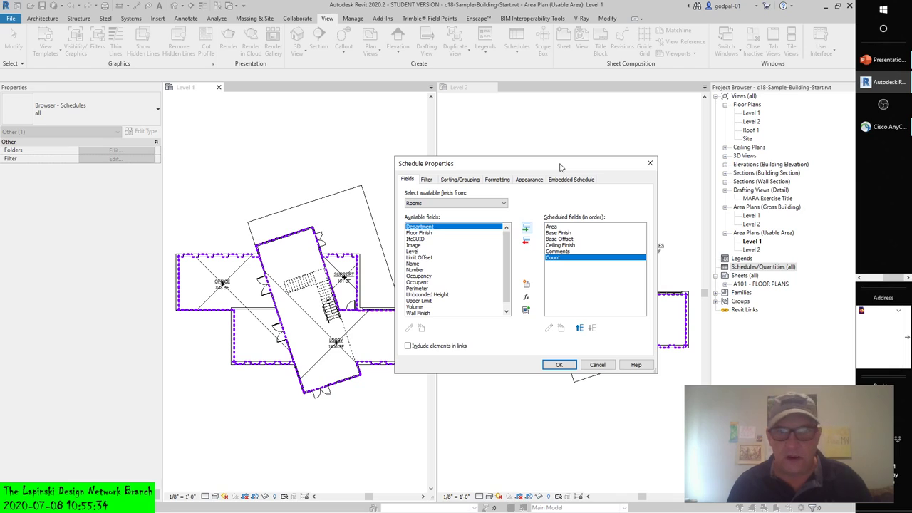
click(558, 338)
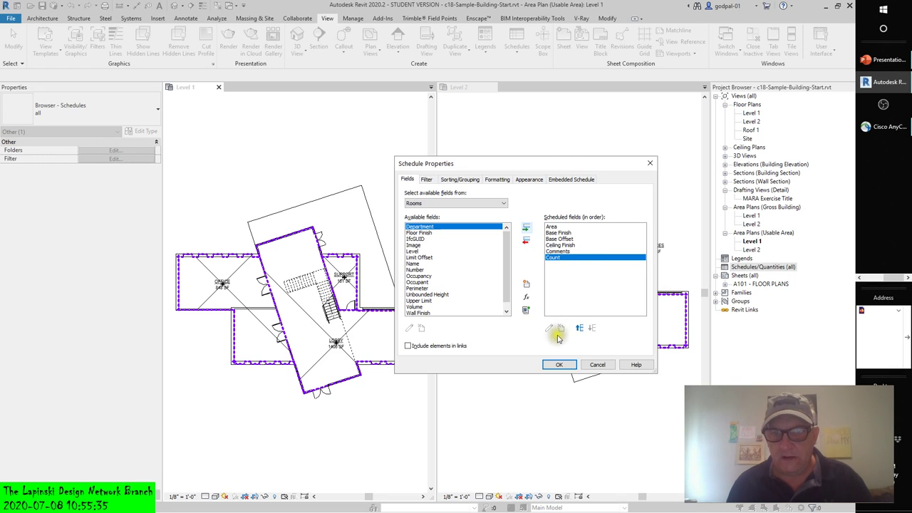
click(526, 242)
click(526, 241)
click(525, 241)
click(525, 241)
click(525, 242)
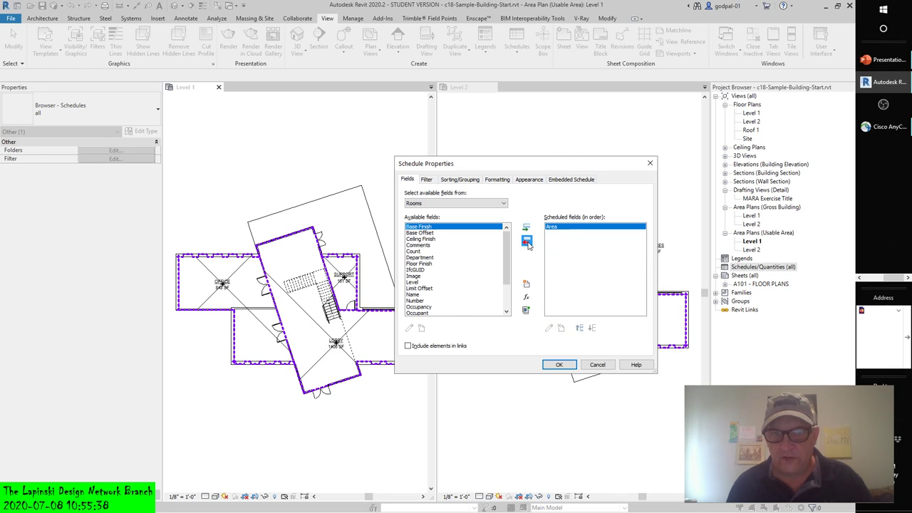
click(526, 242)
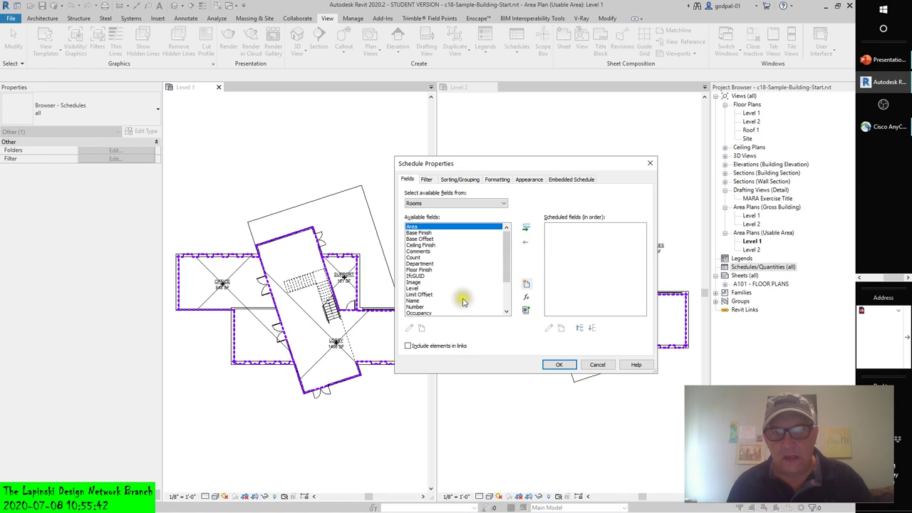
Schedule Level, Number, Name and Area in that order, then start a new project parameter
click(417, 288)
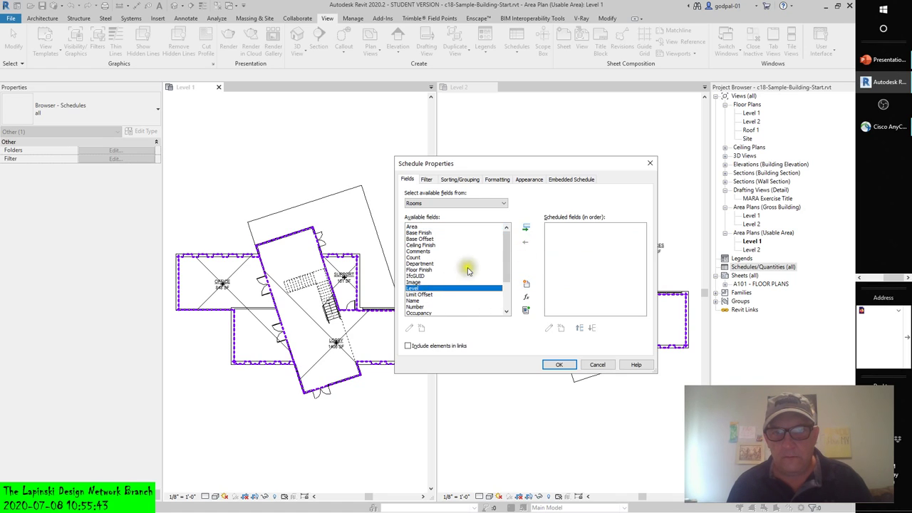
click(526, 228)
click(438, 300)
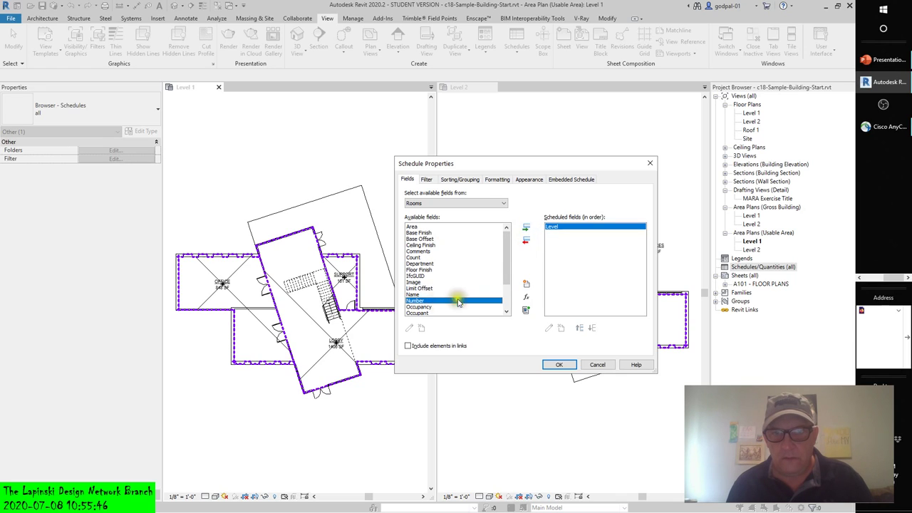
click(526, 227)
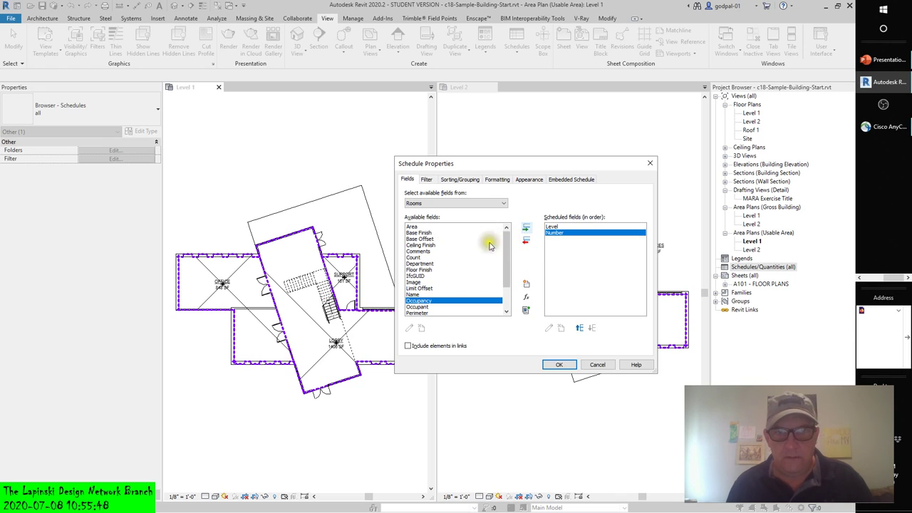
click(414, 294)
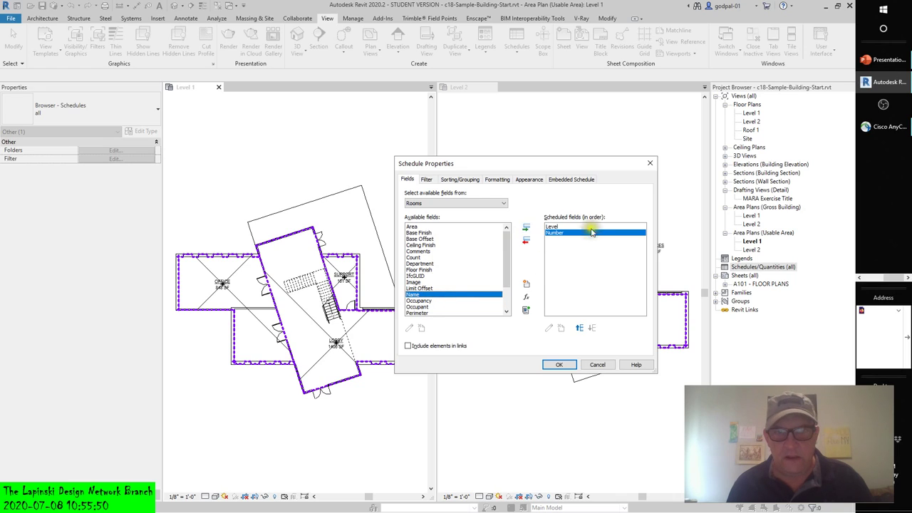
click(527, 229)
click(413, 226)
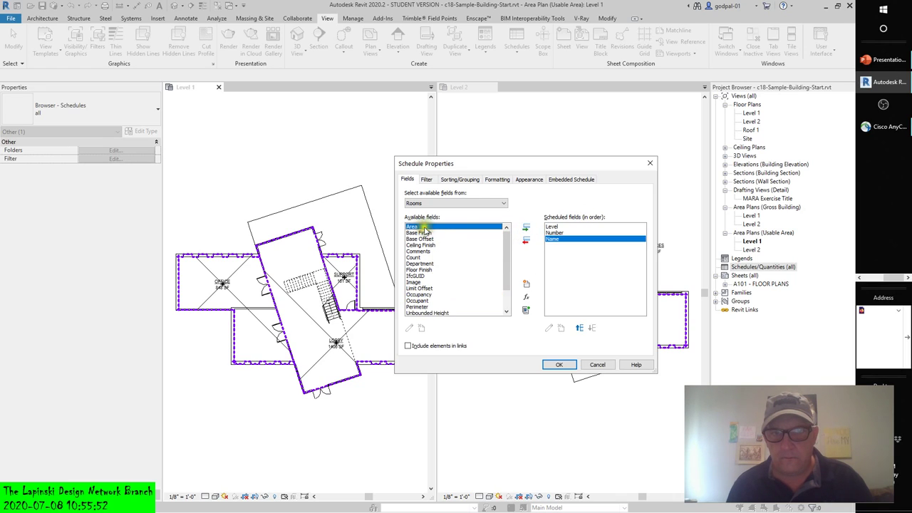
click(526, 228)
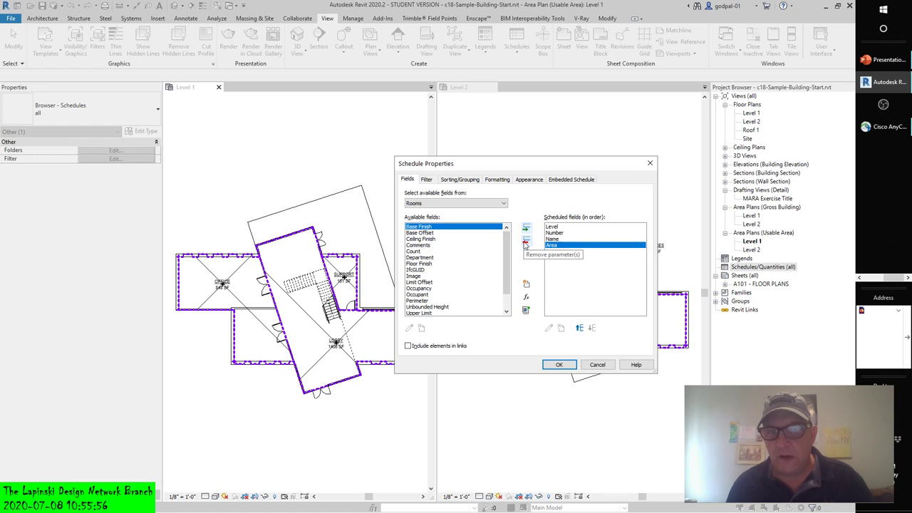
click(525, 243)
click(526, 228)
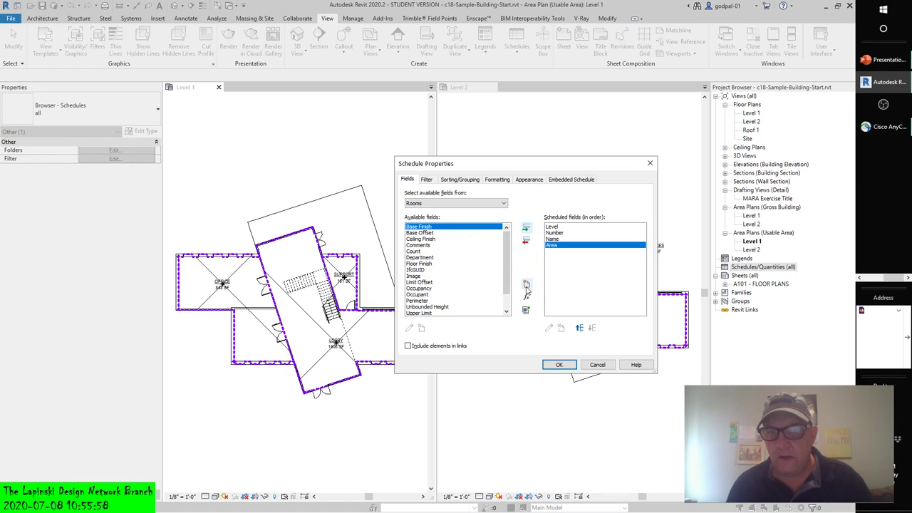
click(526, 284)
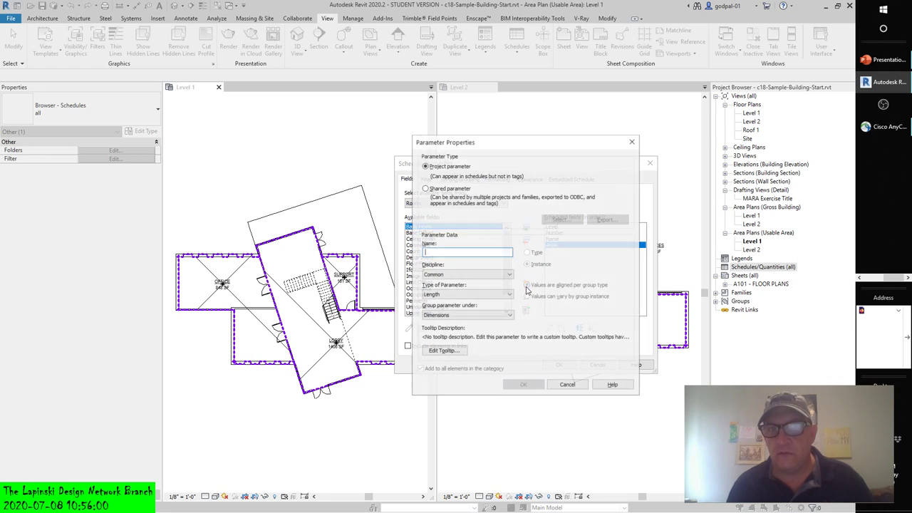
Try HVAC as the parameter discipline, then set it to Structural with Force as the type
click(510, 274)
click(450, 296)
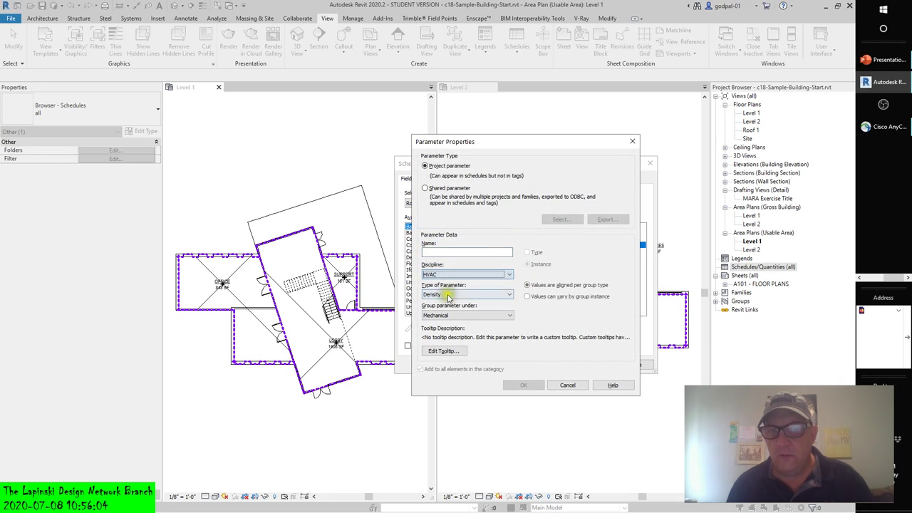
click(508, 294)
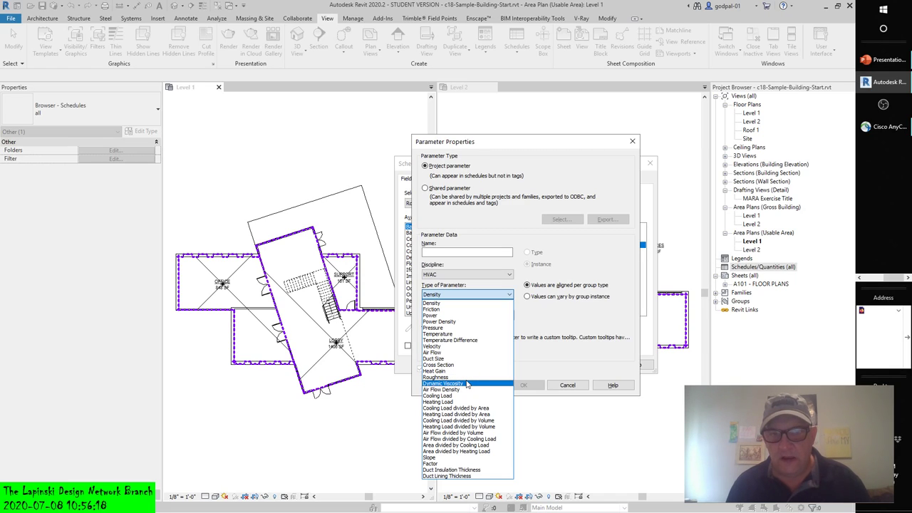
click(568, 315)
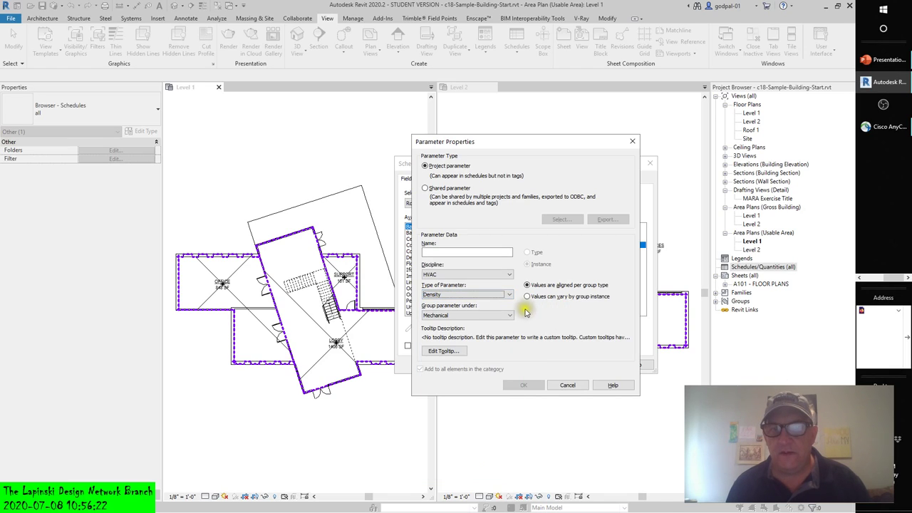
click(508, 274)
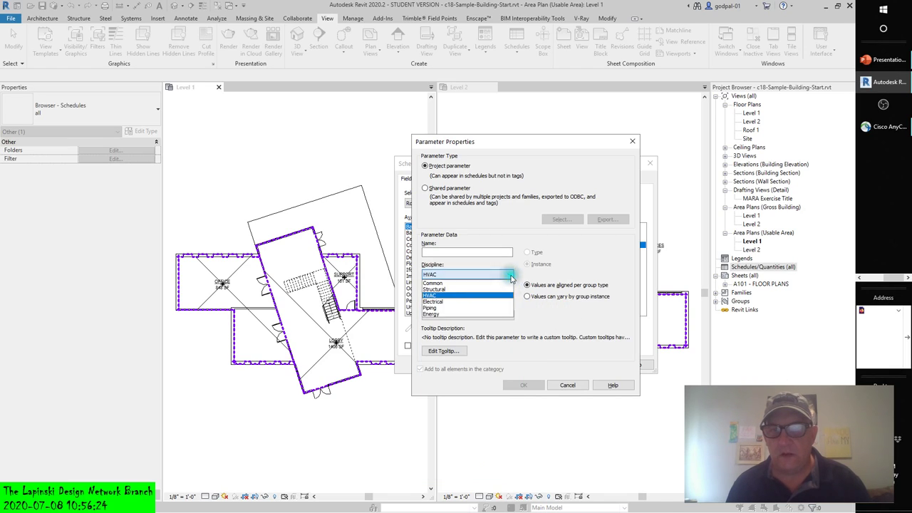
click(457, 293)
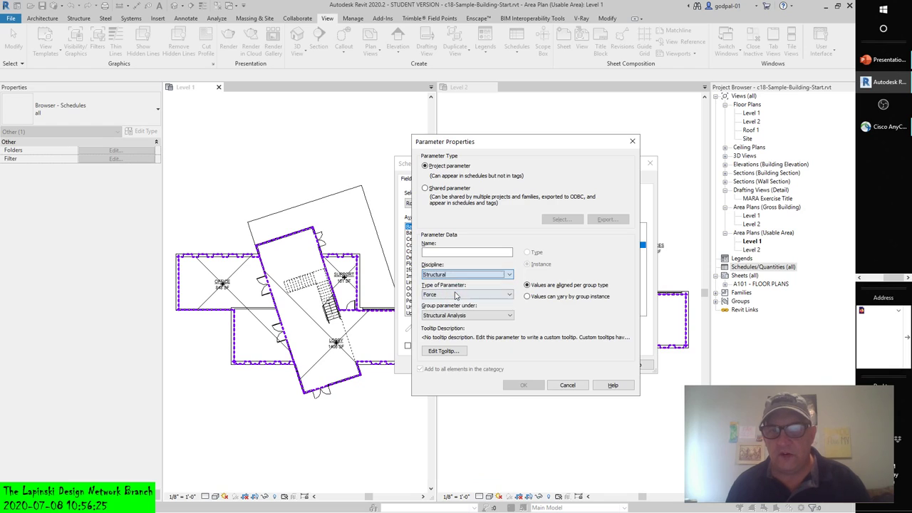
click(509, 295)
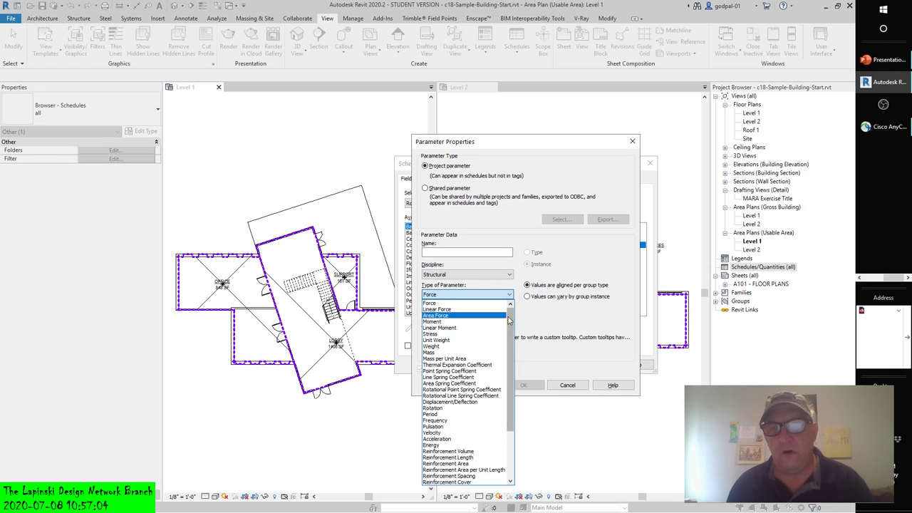
drag(508, 320, 508, 377)
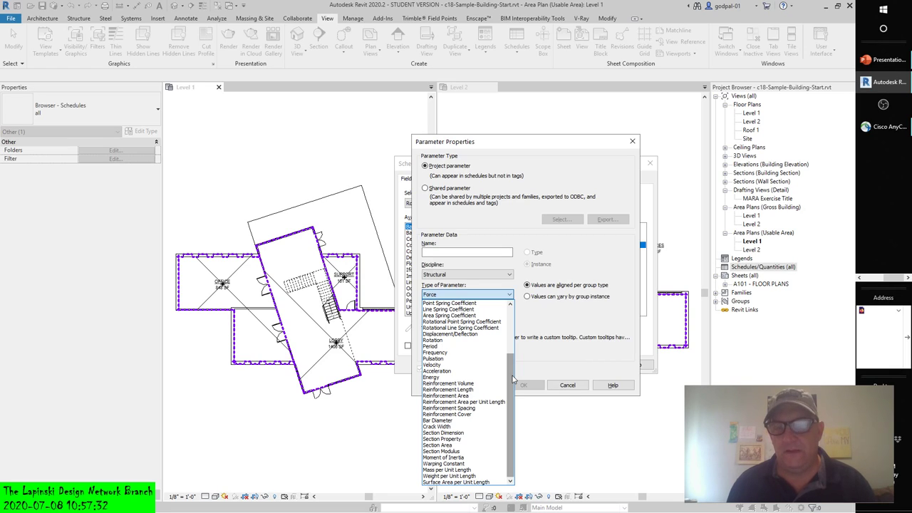
click(576, 331)
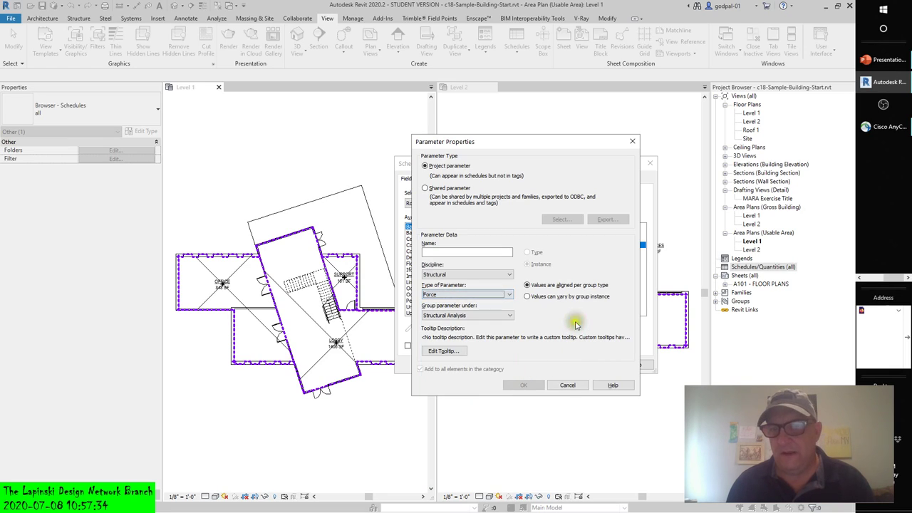
click(509, 295)
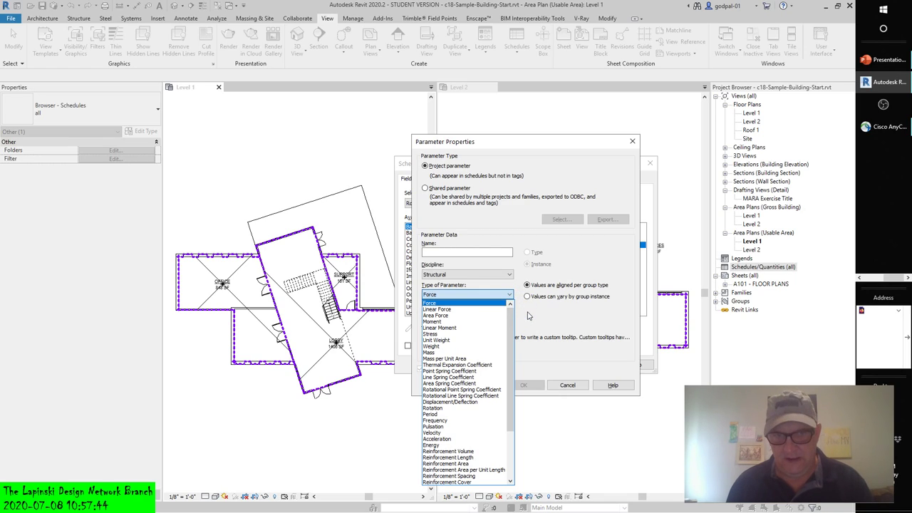
drag(510, 335, 511, 406)
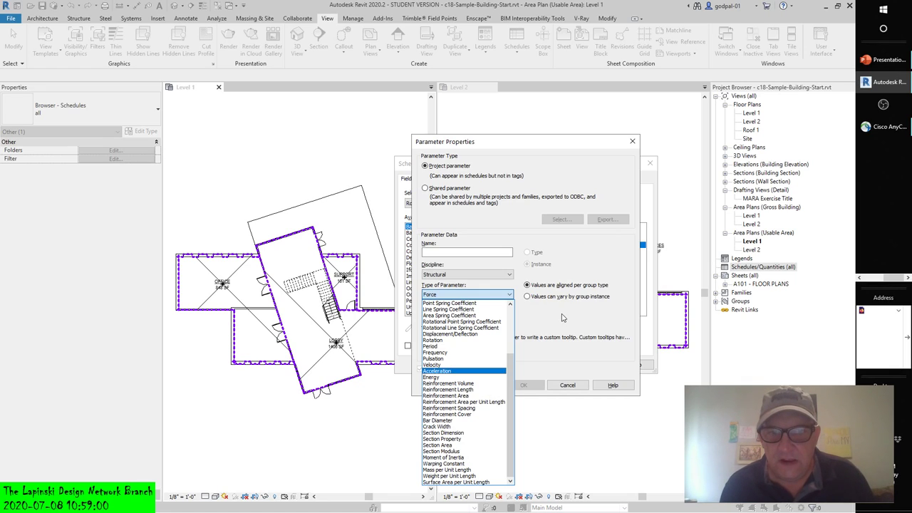
Set the parameter discipline to Electrical with Number of Poles as its type
click(568, 249)
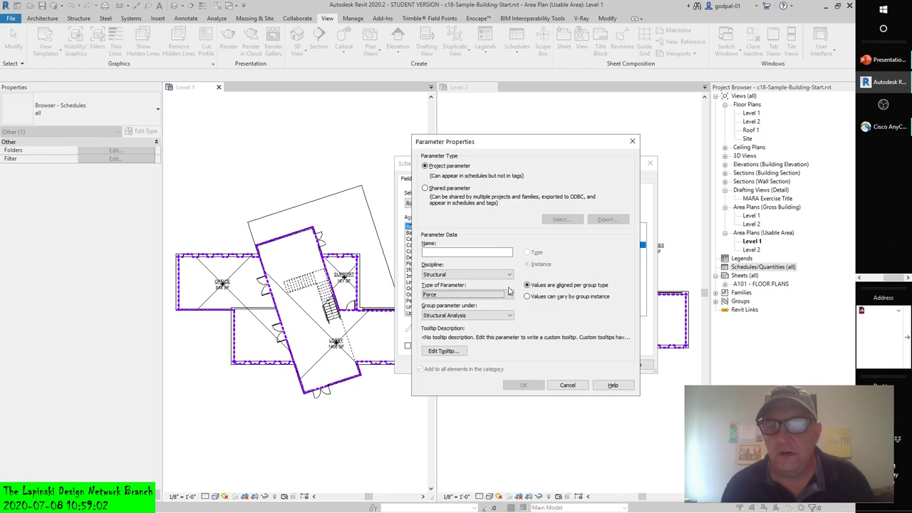
click(510, 275)
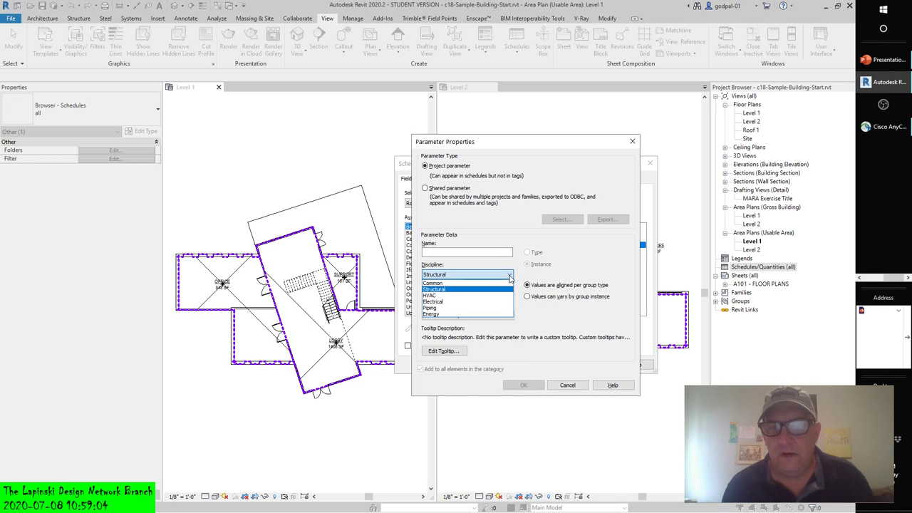
click(441, 302)
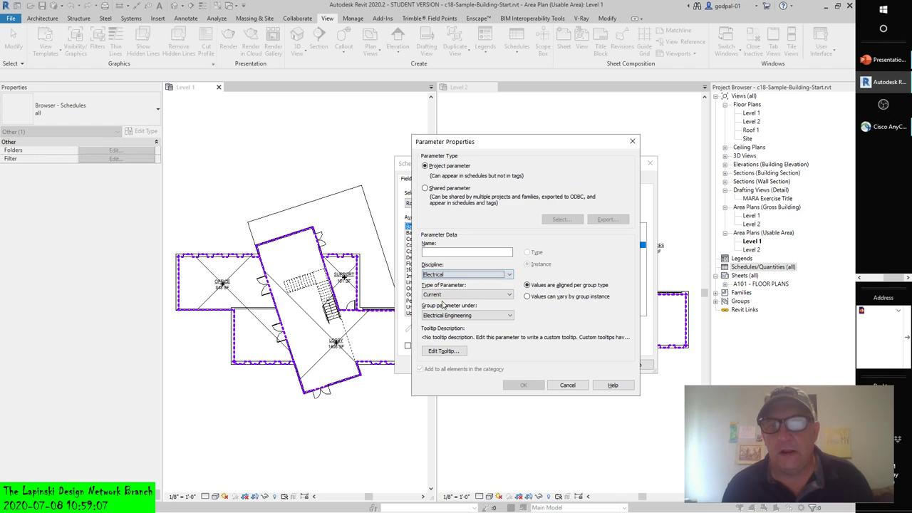
click(510, 295)
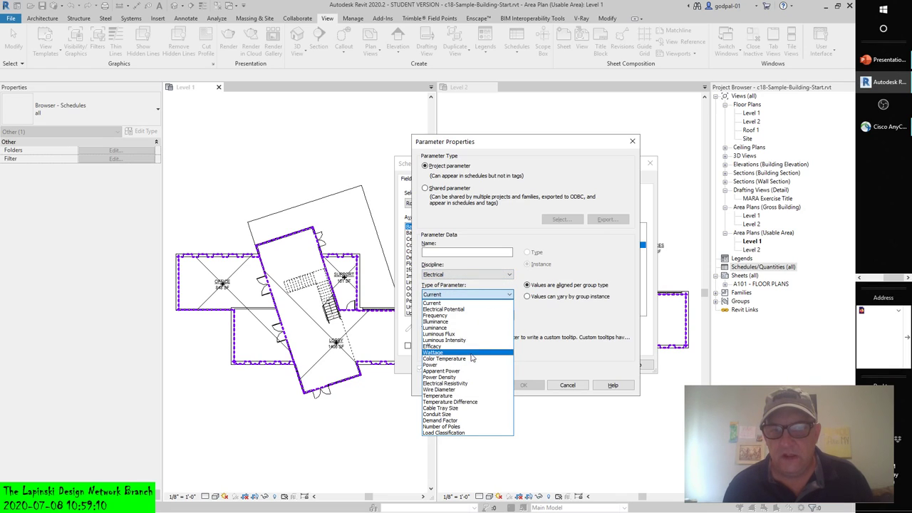
click(456, 426)
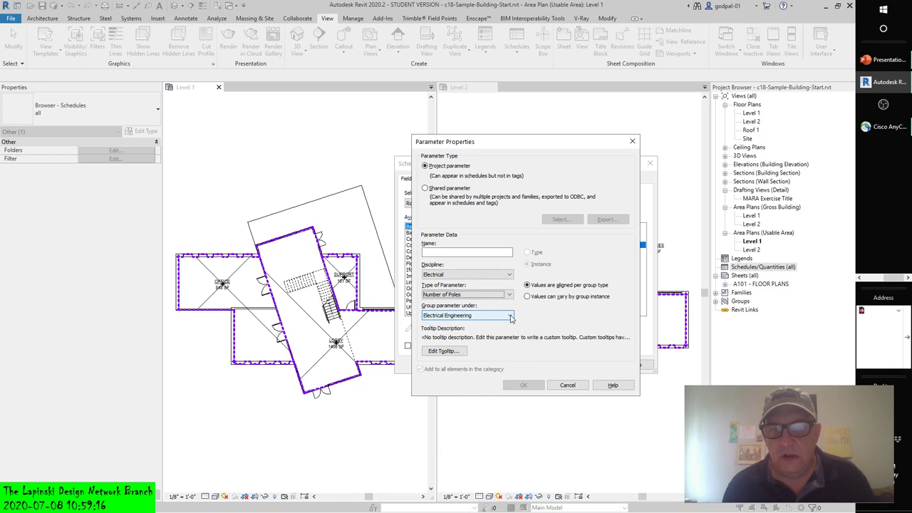
click(510, 295)
click(495, 294)
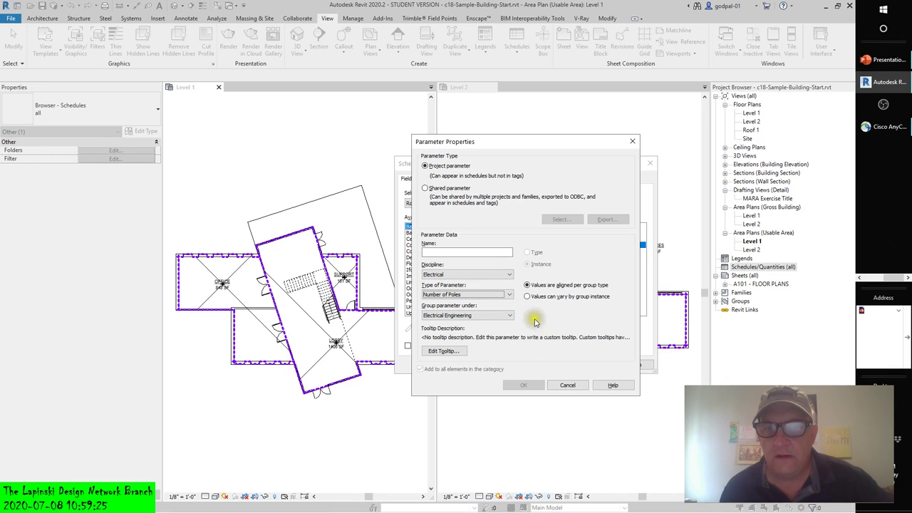
Switch the discipline to Piping and review its types, showing Density
click(509, 275)
click(502, 307)
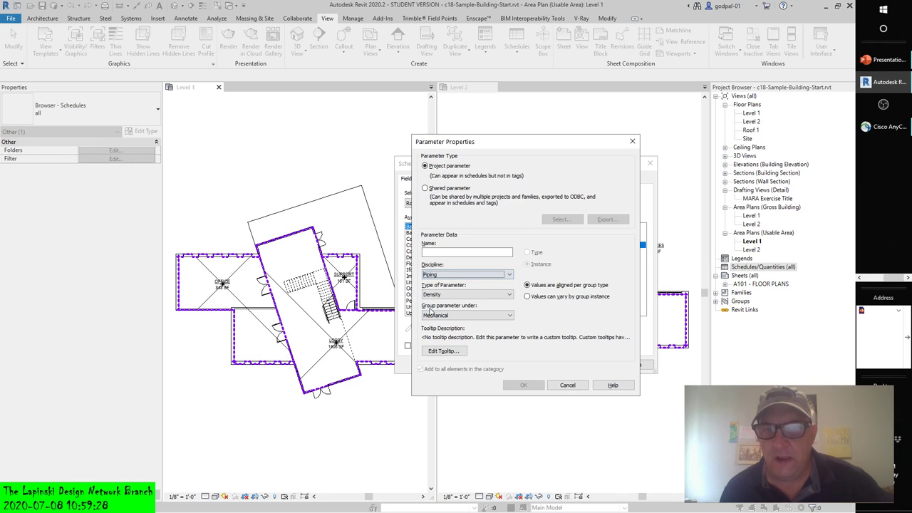
click(508, 296)
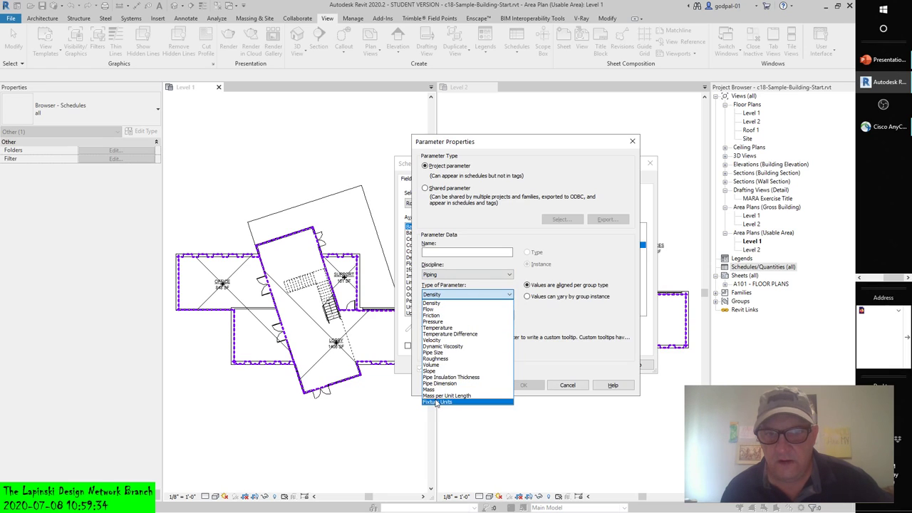
Try the Energy discipline and its types, then cancel the new parameter
click(536, 315)
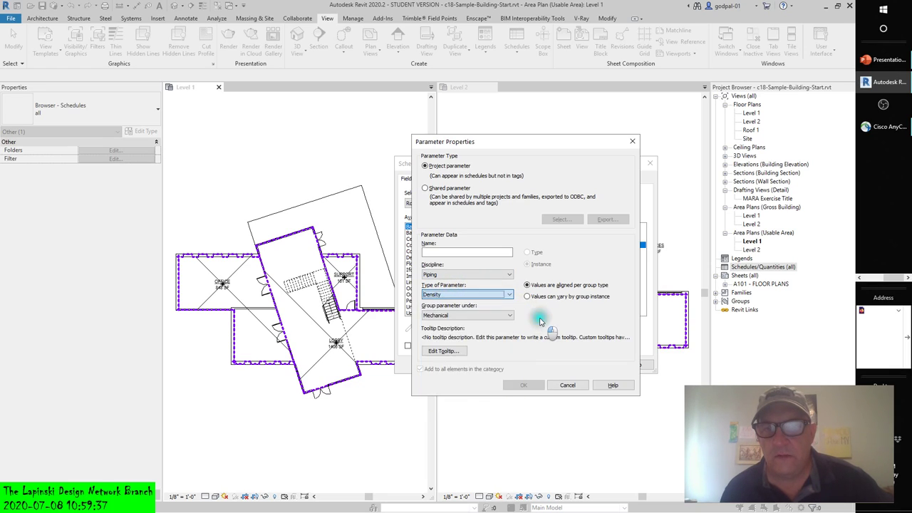
click(509, 276)
click(438, 319)
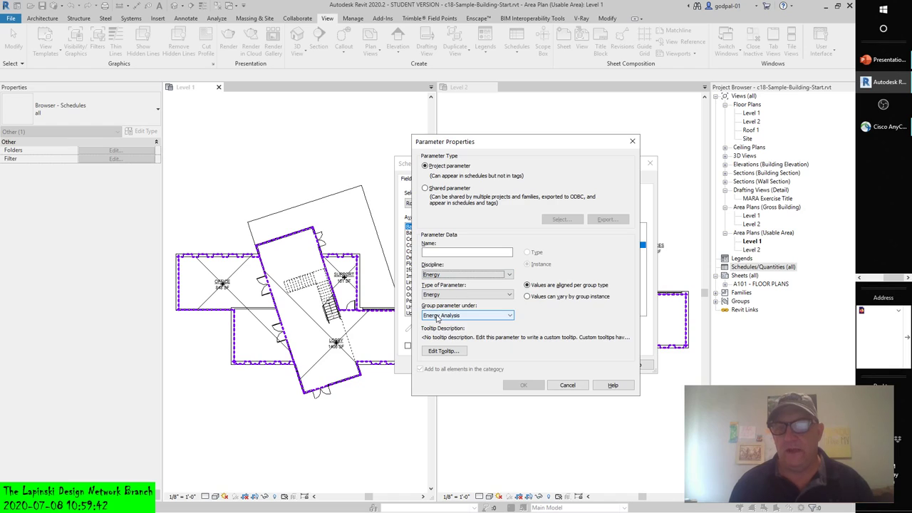
click(507, 296)
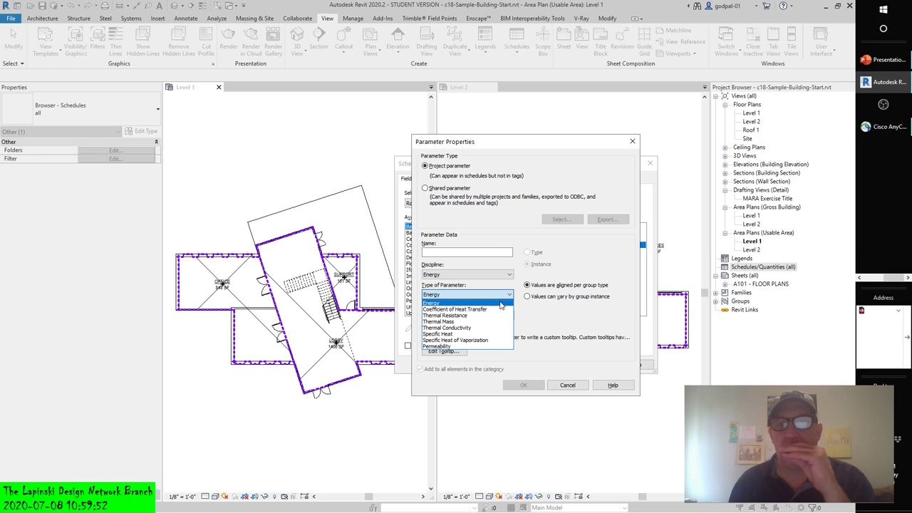
click(545, 314)
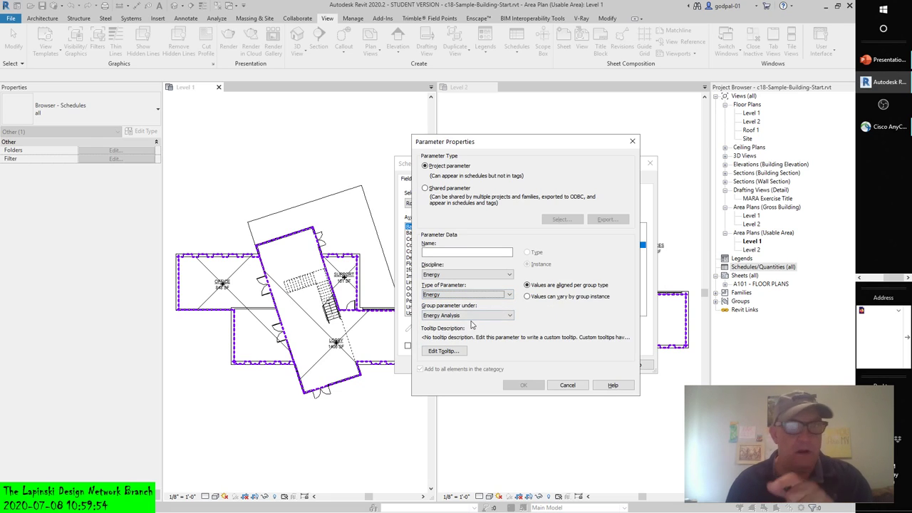
click(566, 385)
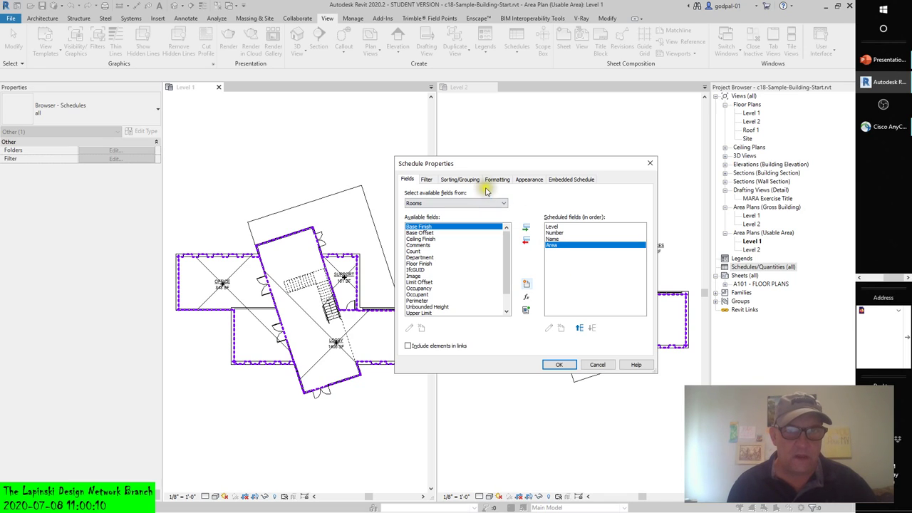
Switch Schedule Properties to the Filter tab, with all conditions set to (none)
click(430, 182)
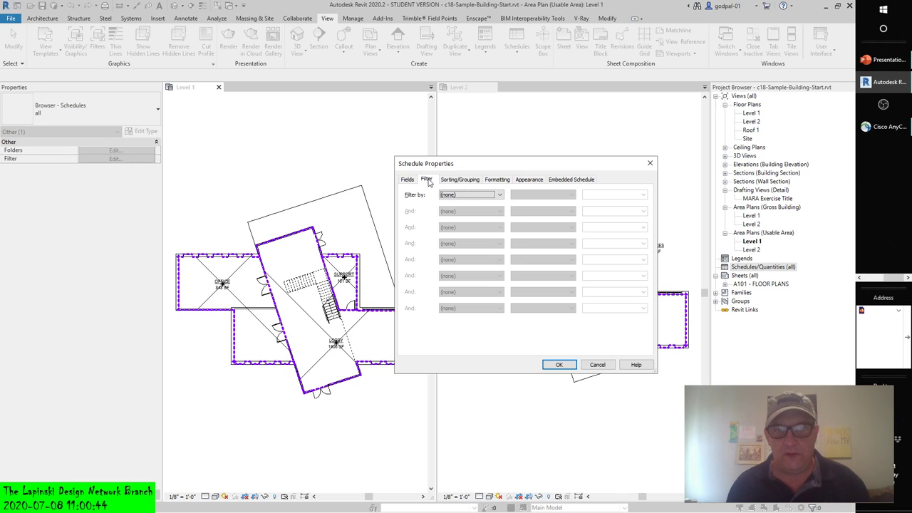
Set the first filter rule to Level does not equal Level 1
click(500, 196)
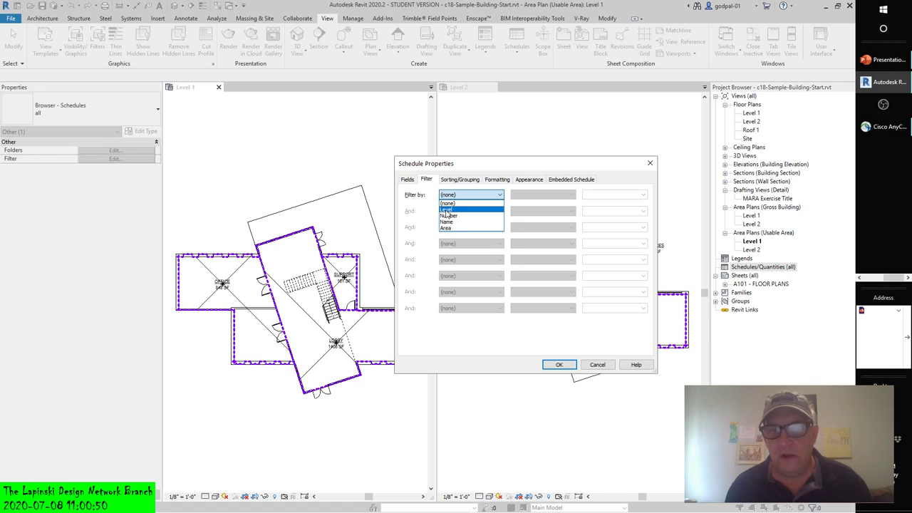
click(446, 210)
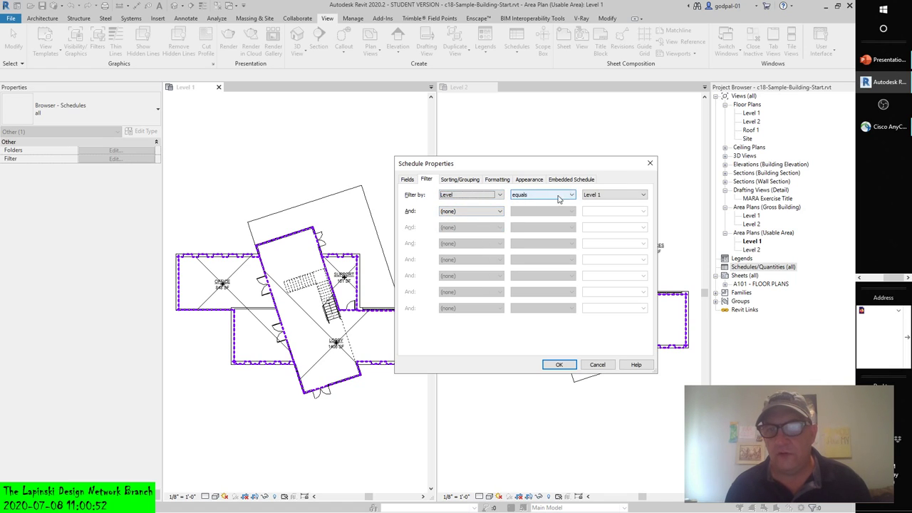
click(631, 193)
click(629, 197)
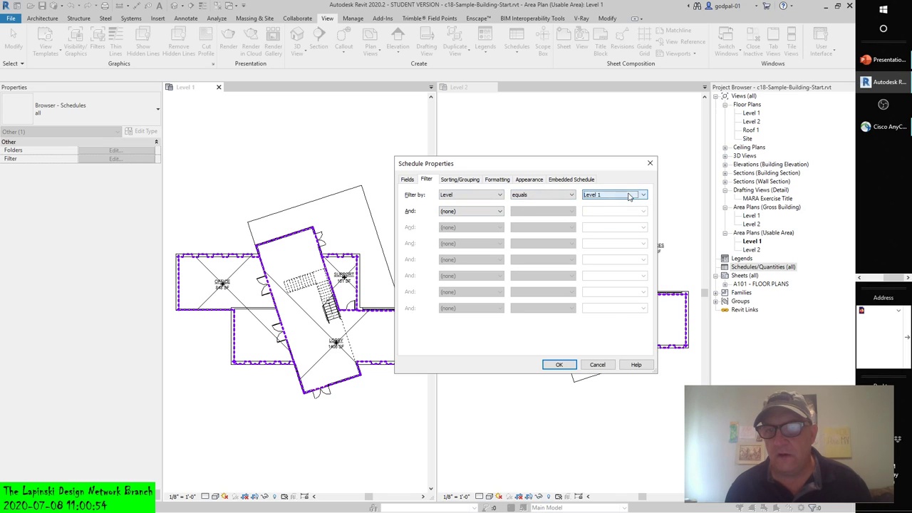
click(570, 194)
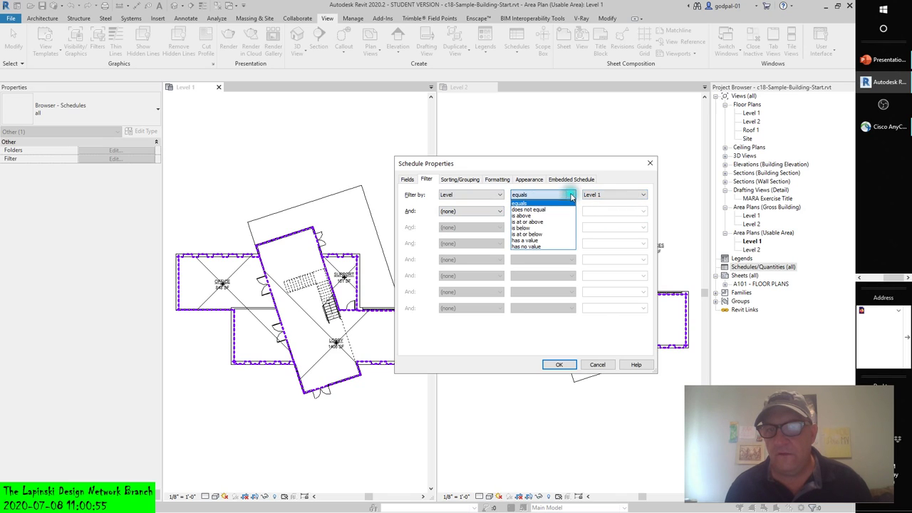
click(538, 211)
click(629, 196)
click(630, 196)
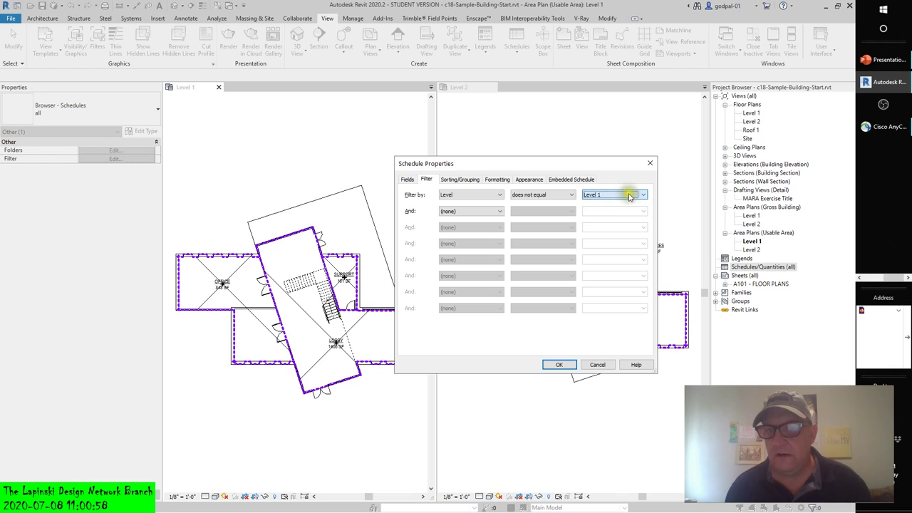
click(545, 195)
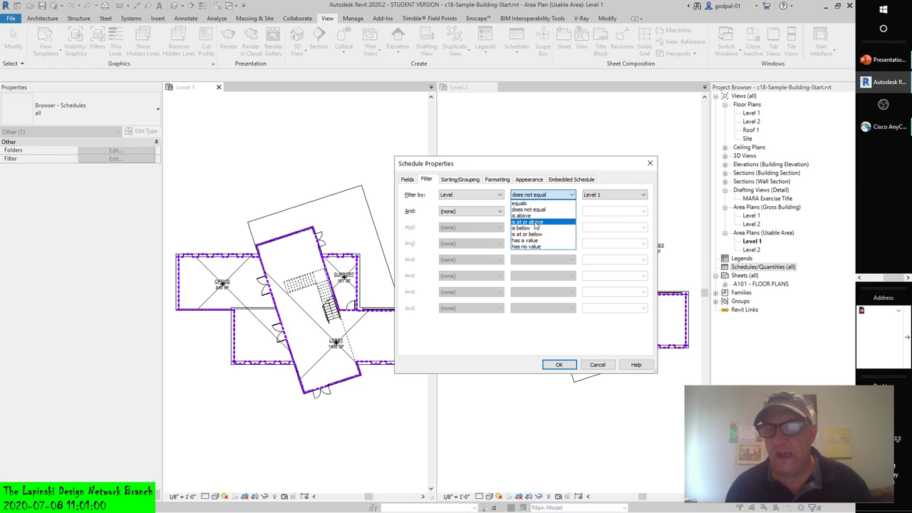
click(490, 184)
Change the first filter rule's field to Area, keeping the does not equal condition
click(495, 194)
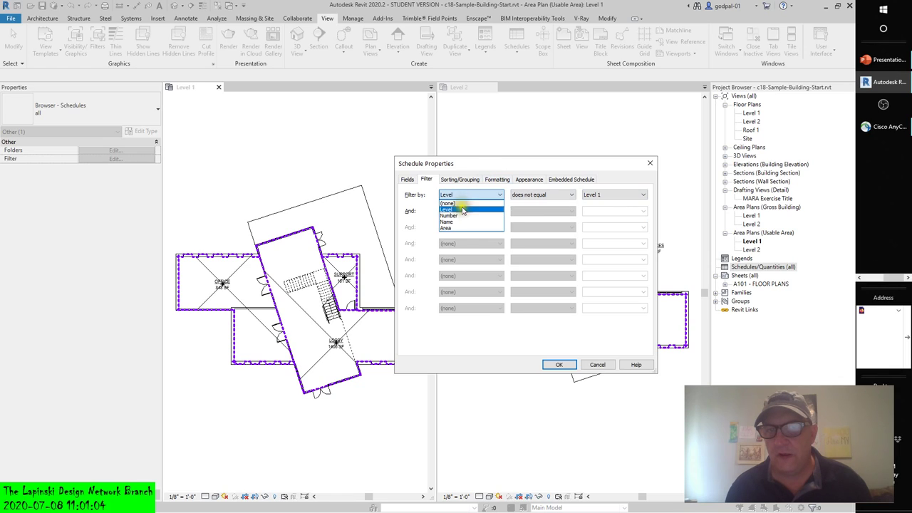
click(446, 227)
click(552, 197)
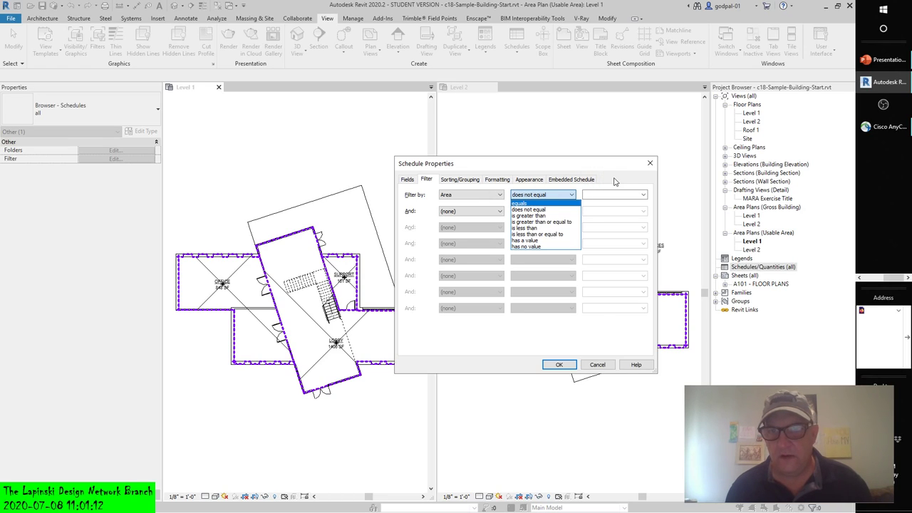
click(614, 181)
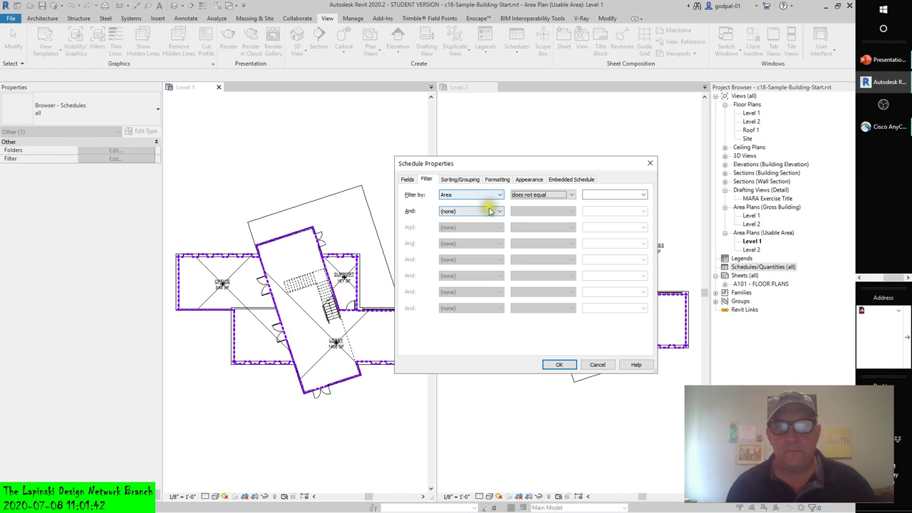
Change the first filter rule to Level does not equal Roof 1
click(498, 195)
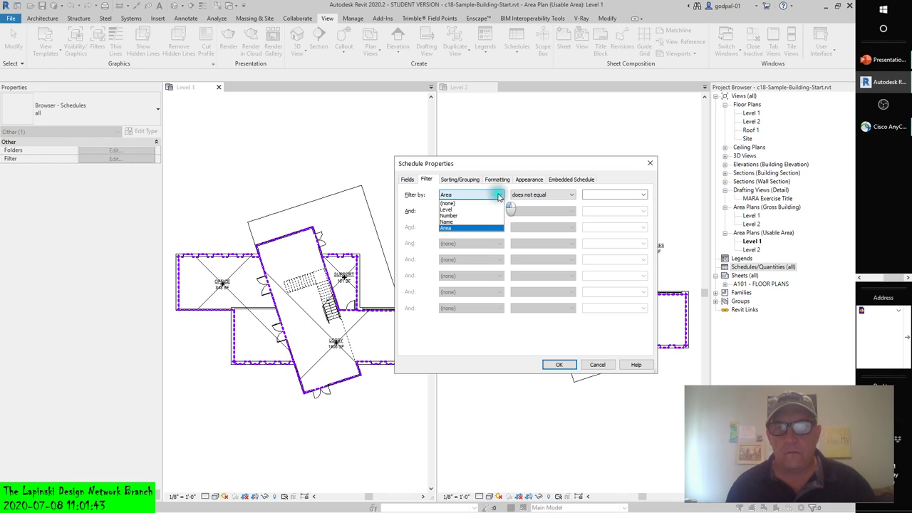
click(460, 209)
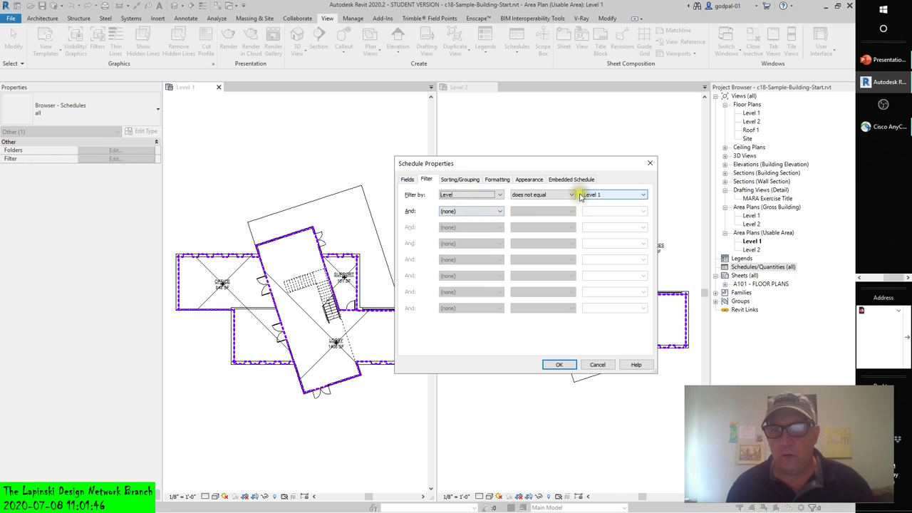
click(643, 195)
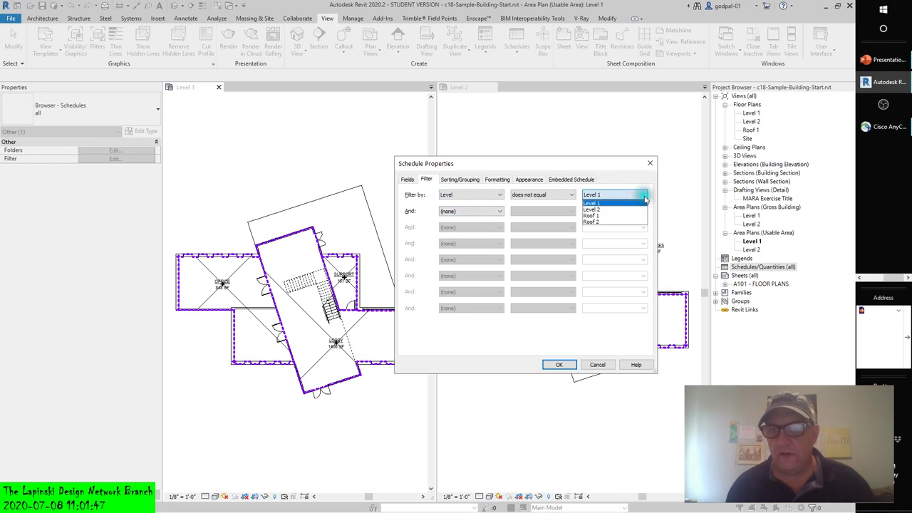
click(601, 215)
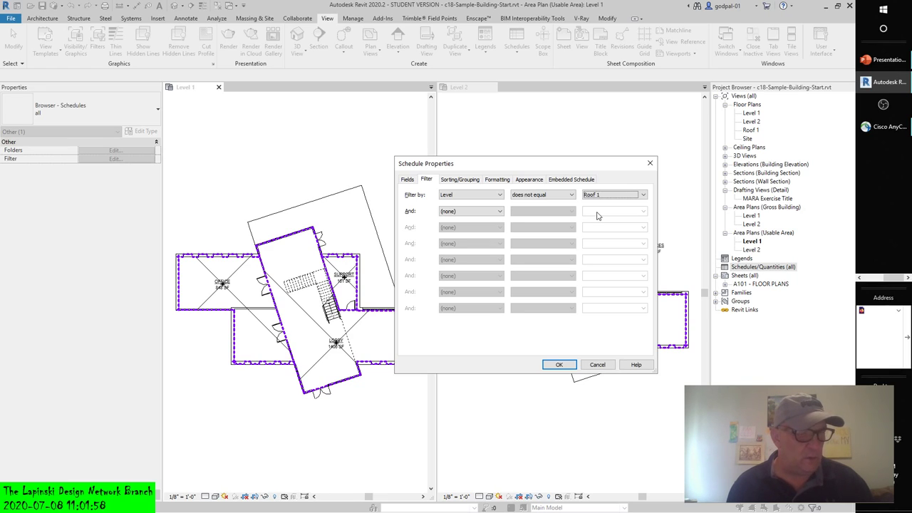
Add a second filter rule: Level equals Roof 2
click(500, 210)
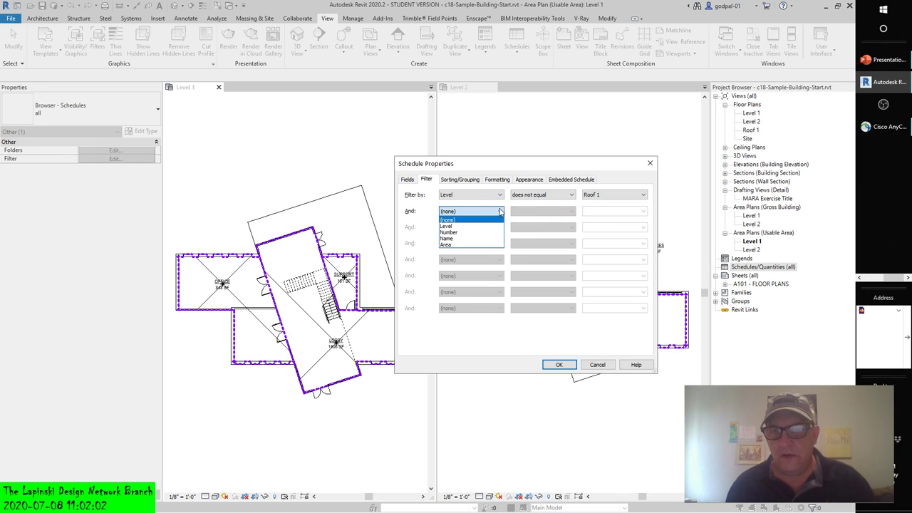
click(500, 210)
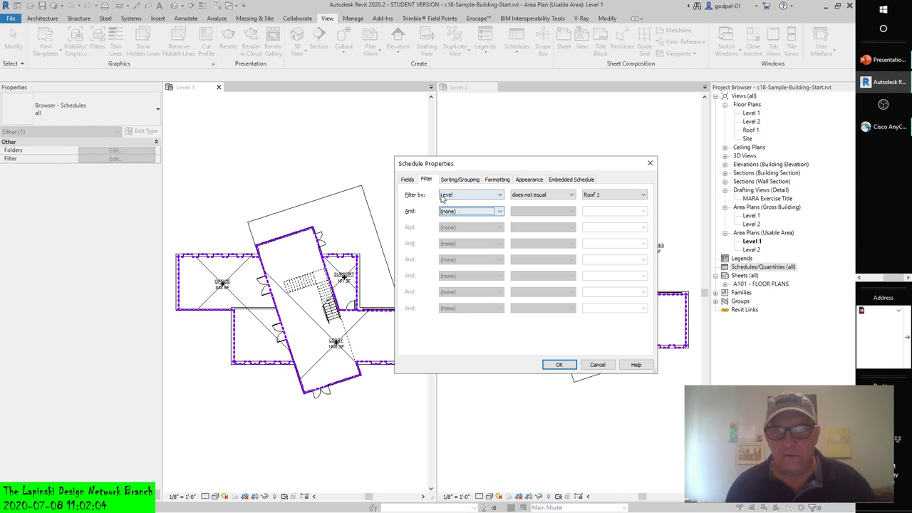
click(500, 211)
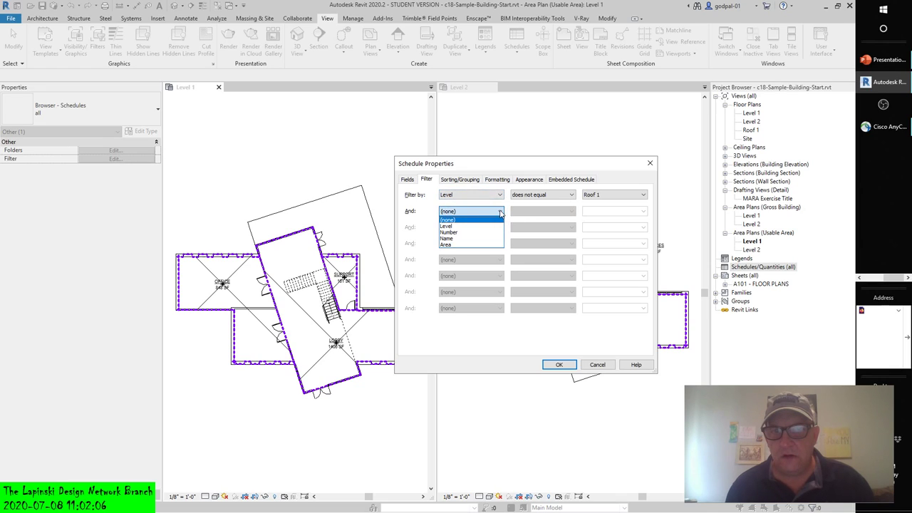
click(451, 221)
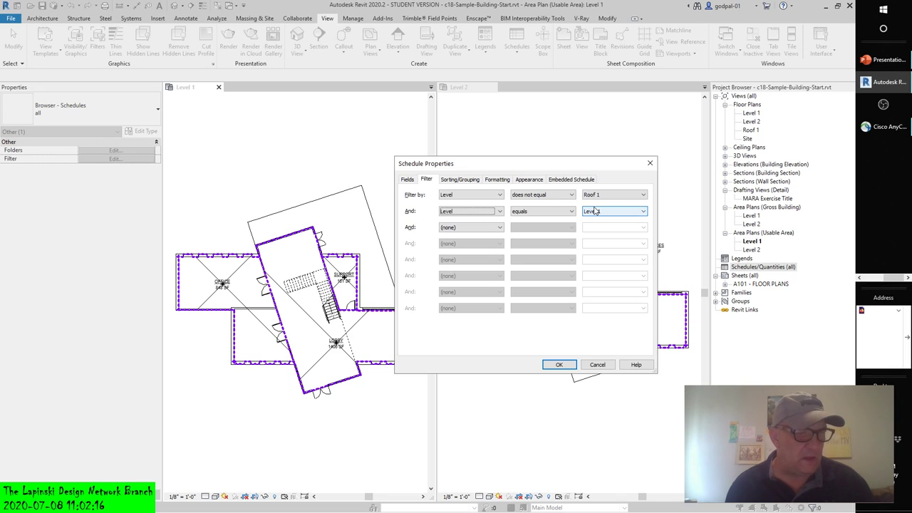
click(644, 211)
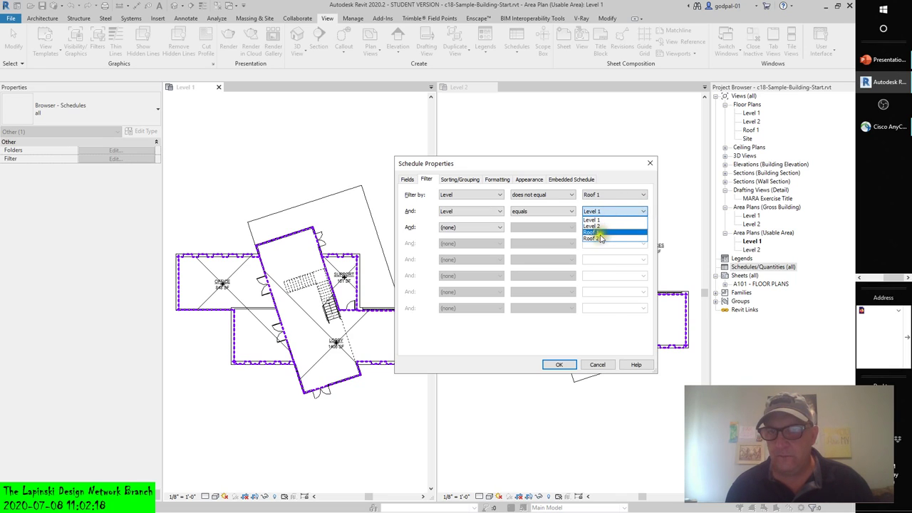
click(595, 239)
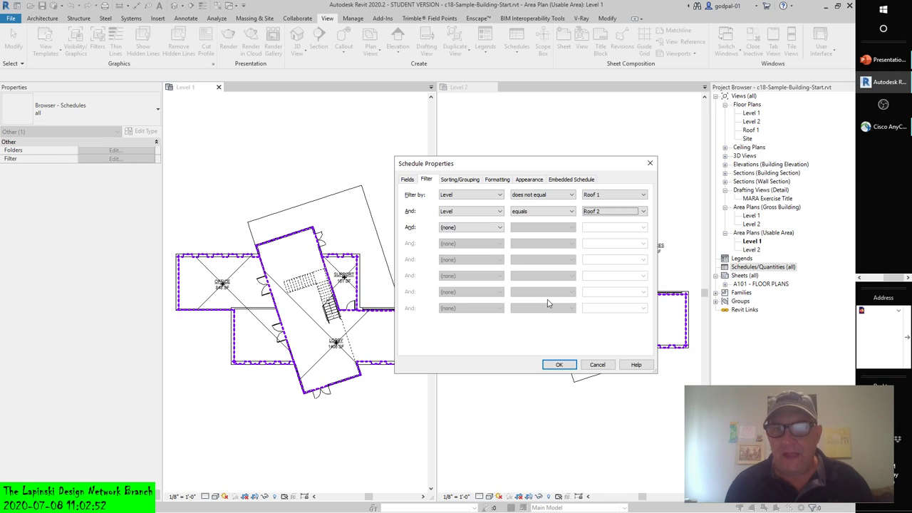
Switch Schedule Properties from the Filter tab to the Sorting/Grouping tab
click(468, 181)
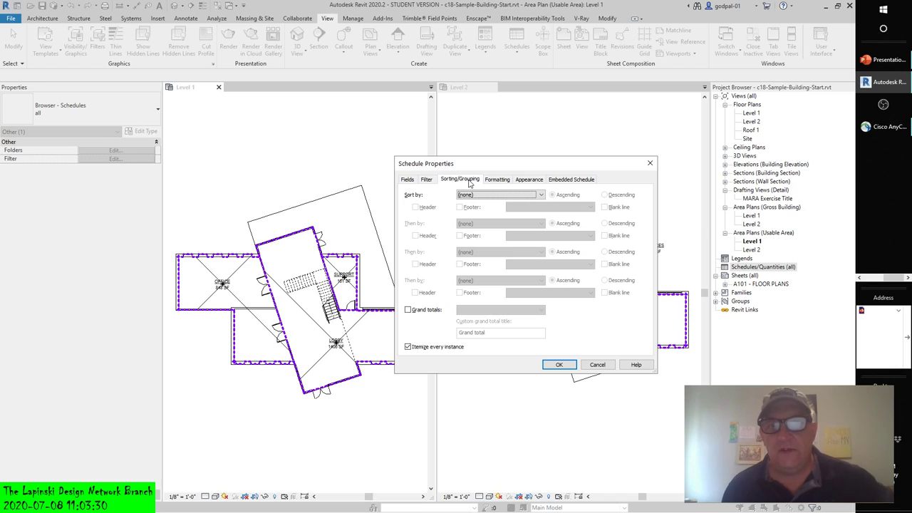
Sort the room schedule by Level
click(541, 195)
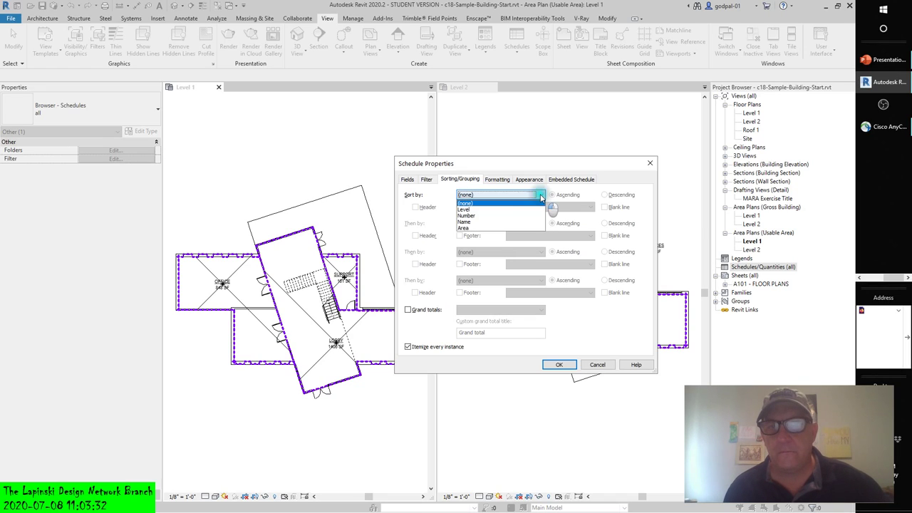
click(463, 210)
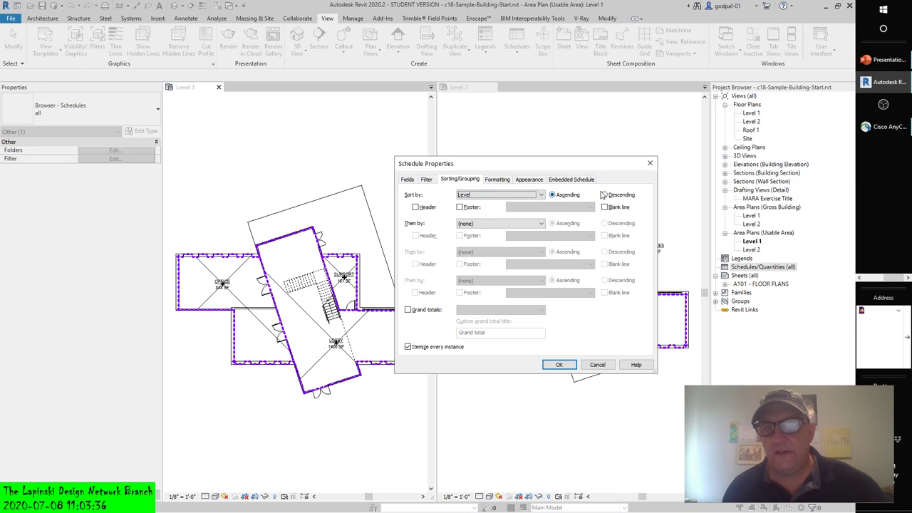
click(540, 196)
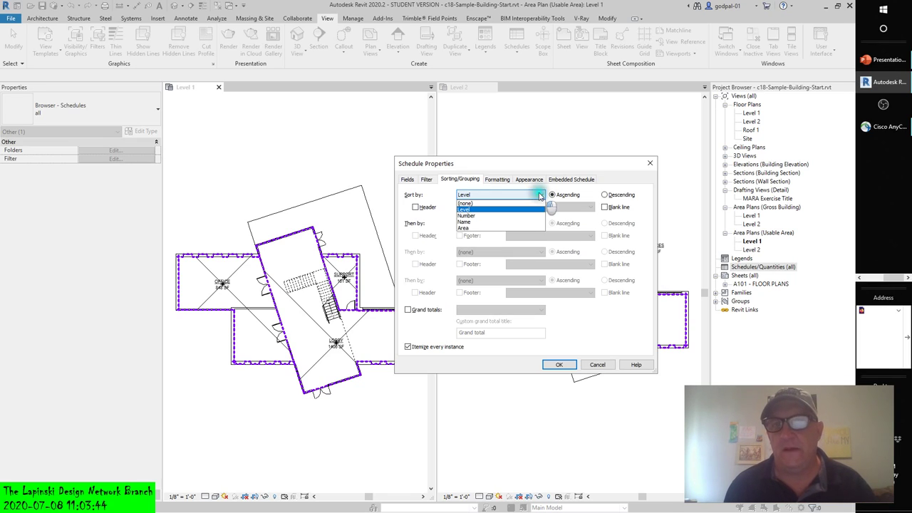
click(470, 204)
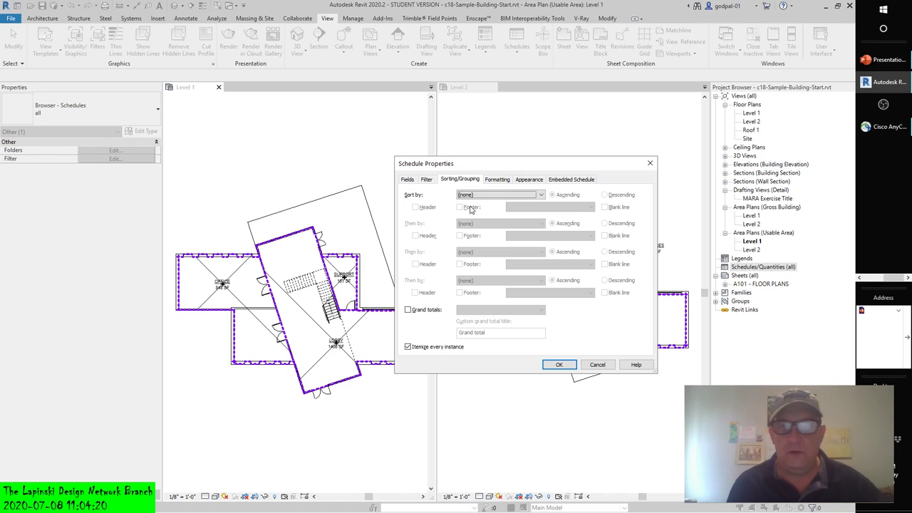
click(503, 194)
click(479, 213)
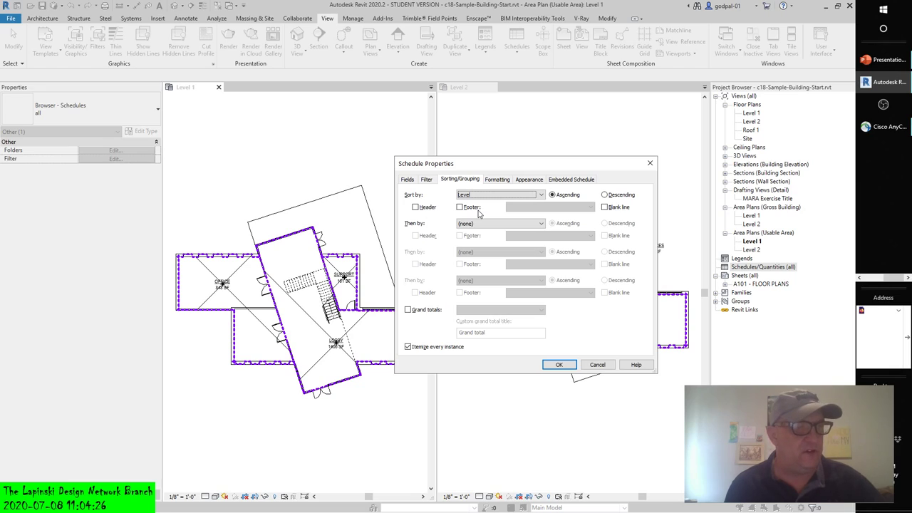
Give the Level grouping a Count and totals footer and no header, with Then by left at none
click(416, 206)
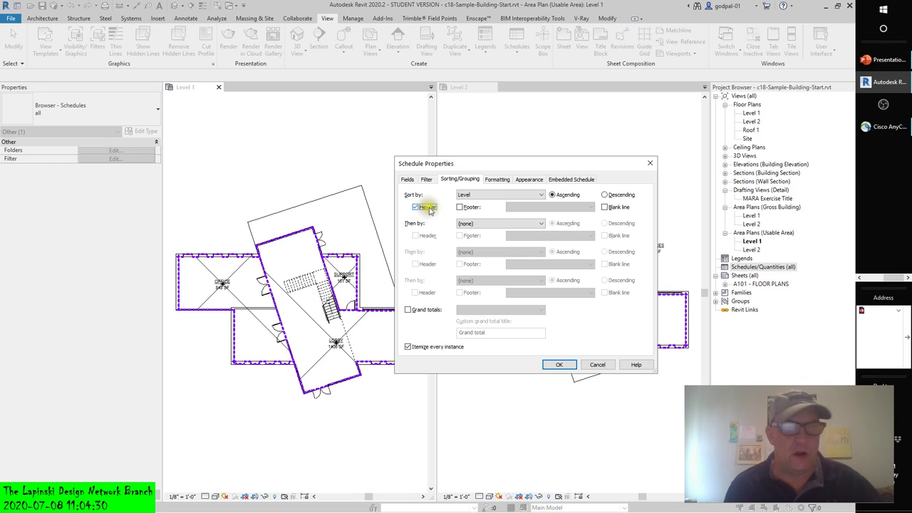
click(460, 207)
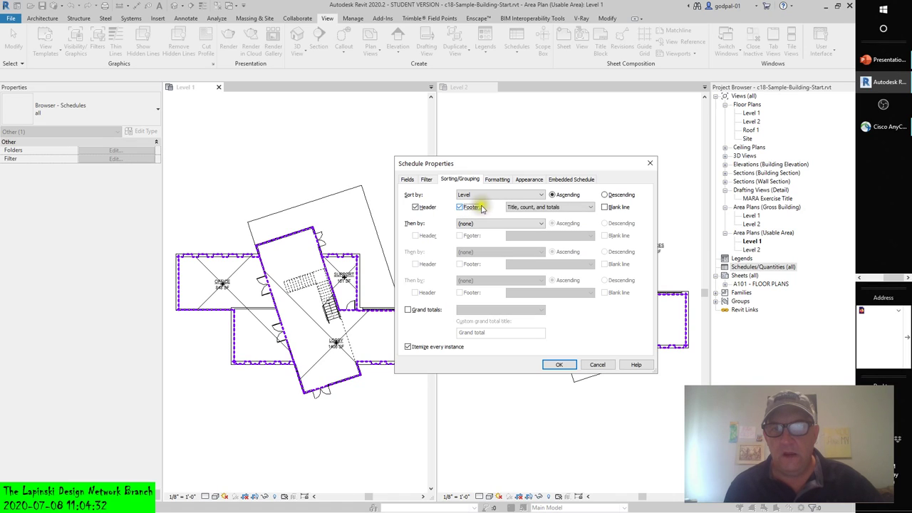
click(569, 207)
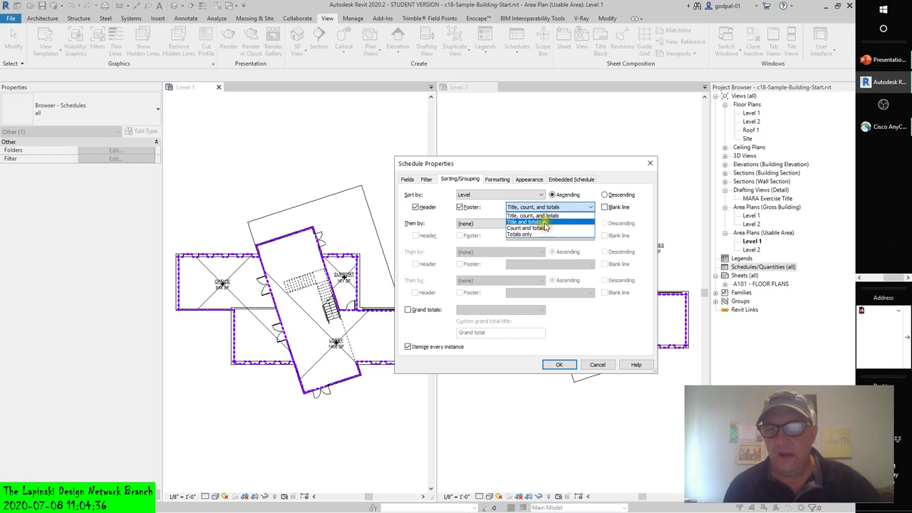
click(541, 229)
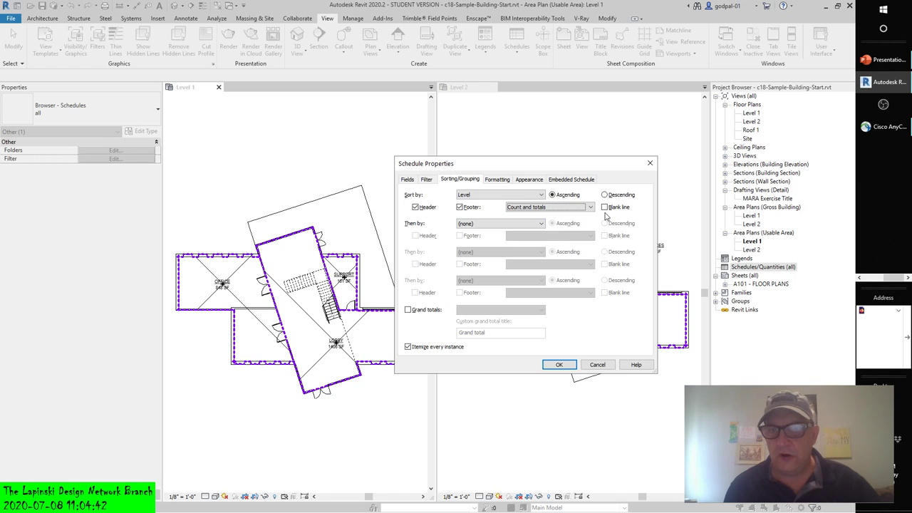
click(539, 223)
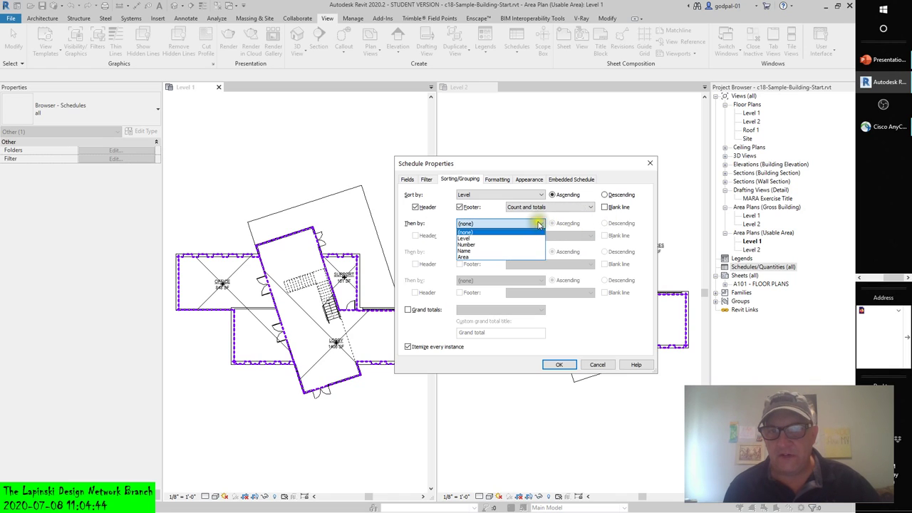
click(438, 224)
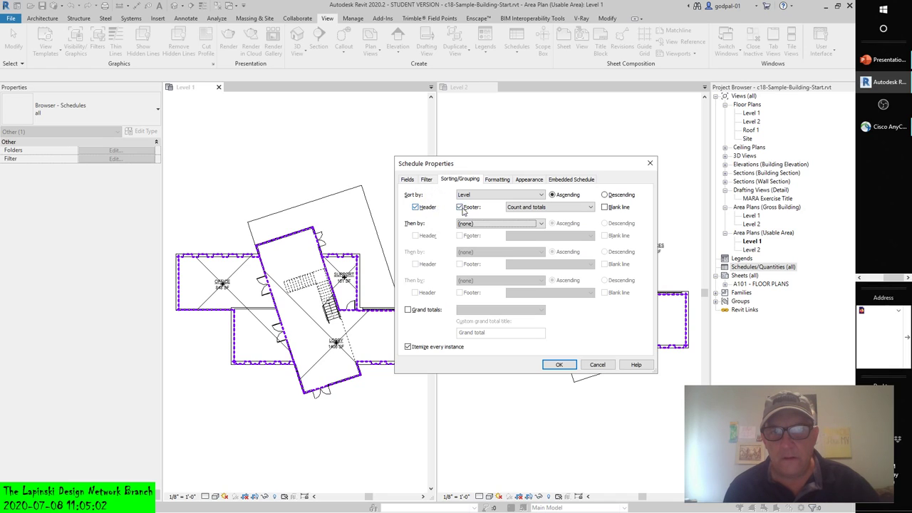
click(416, 207)
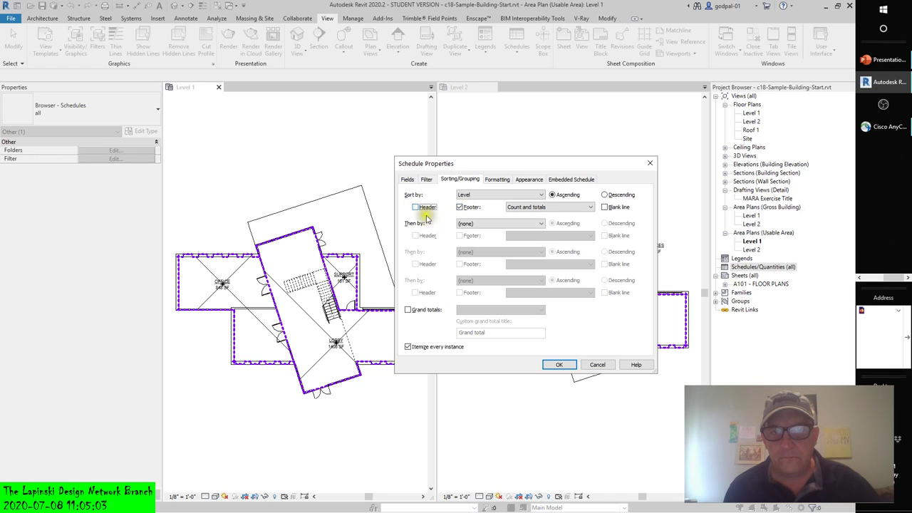
click(486, 225)
Sort secondarily by Number, with a header on Level groups but none on Number
click(482, 238)
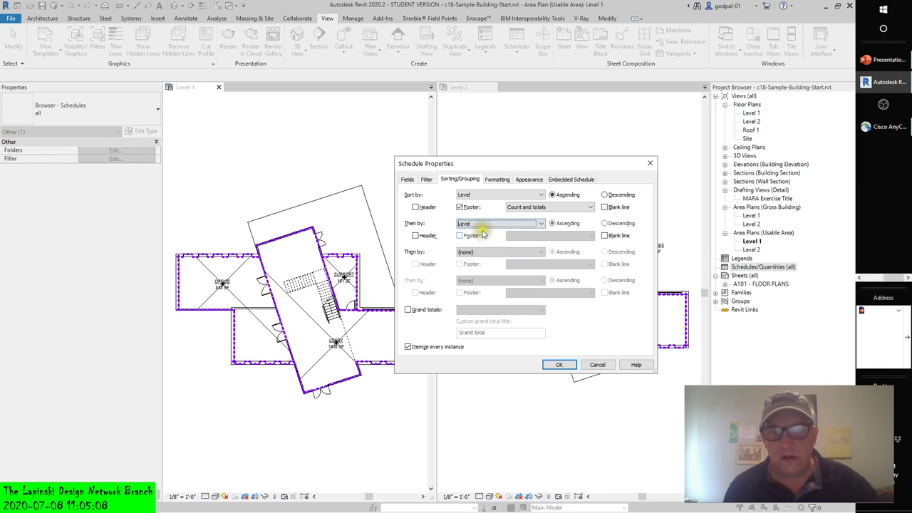
click(415, 236)
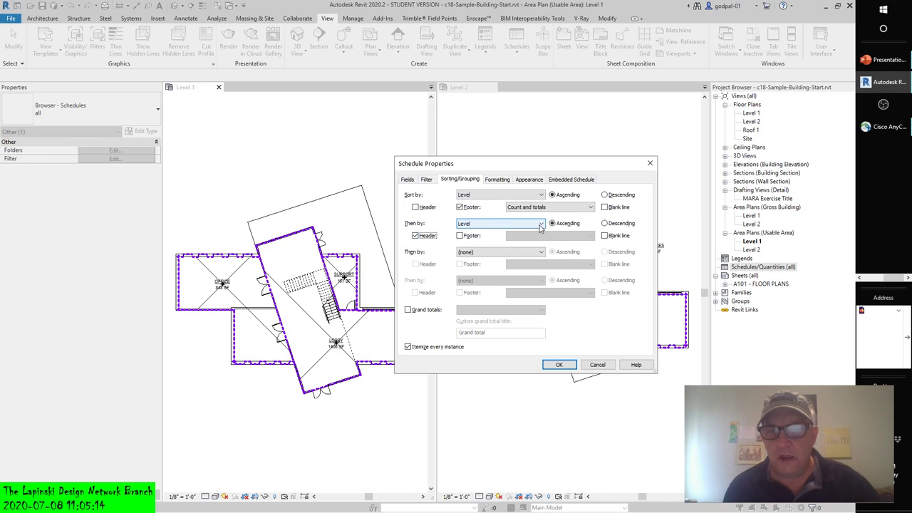
click(539, 225)
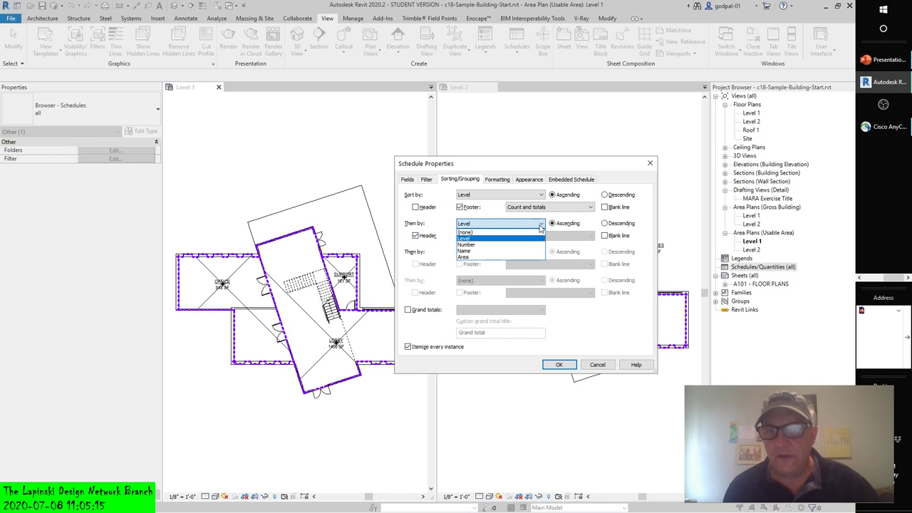
click(493, 246)
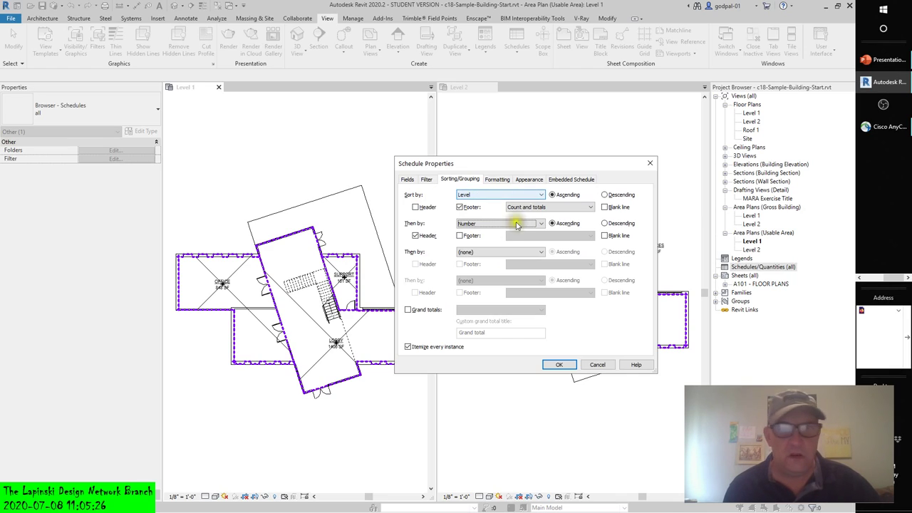
click(417, 207)
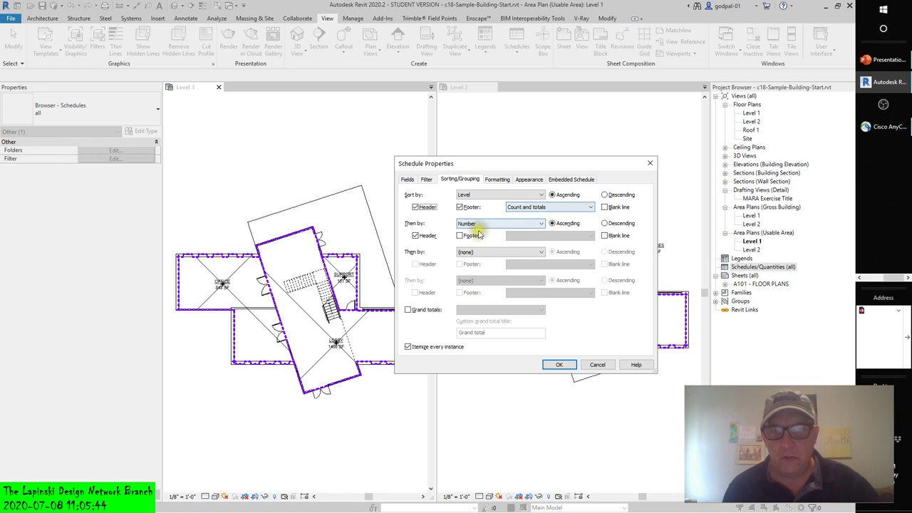
click(415, 235)
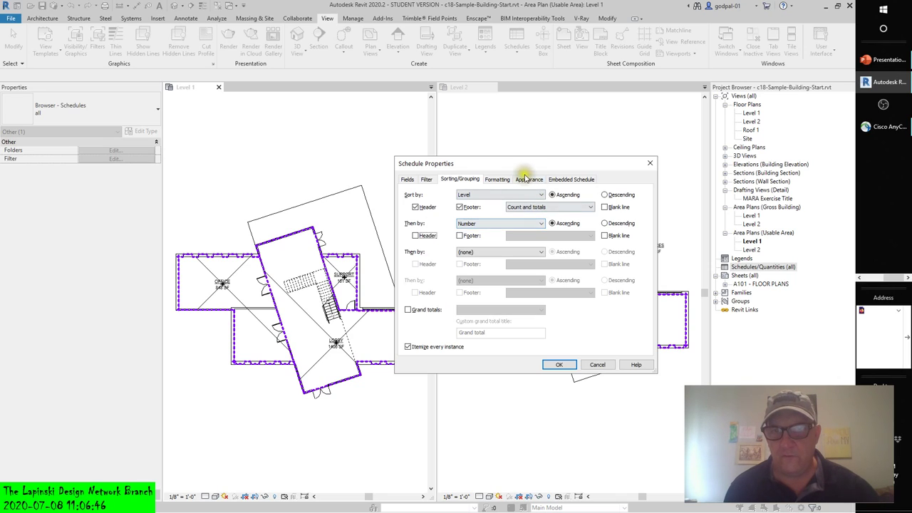
Switch Schedule Properties to the Formatting tab to see the Level field's heading and alignment
click(498, 180)
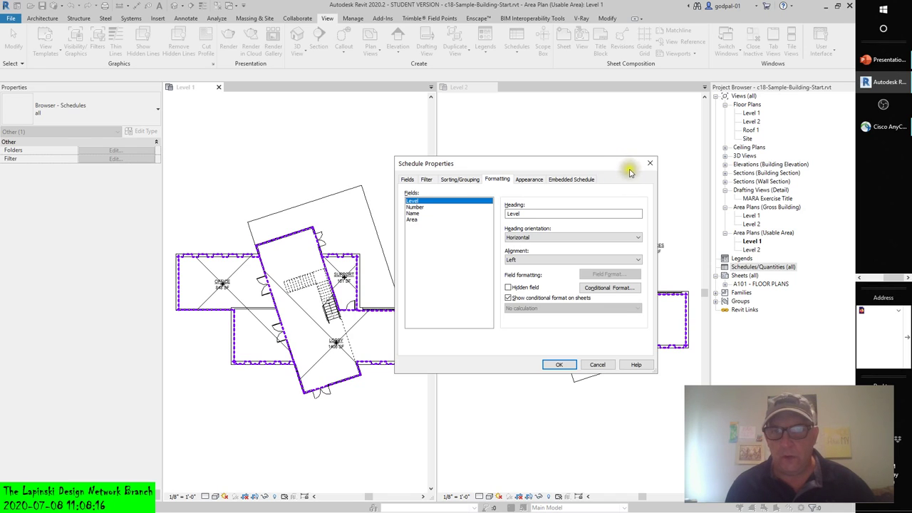
Set the Area field to Right alignment and Calculate totals
click(508, 288)
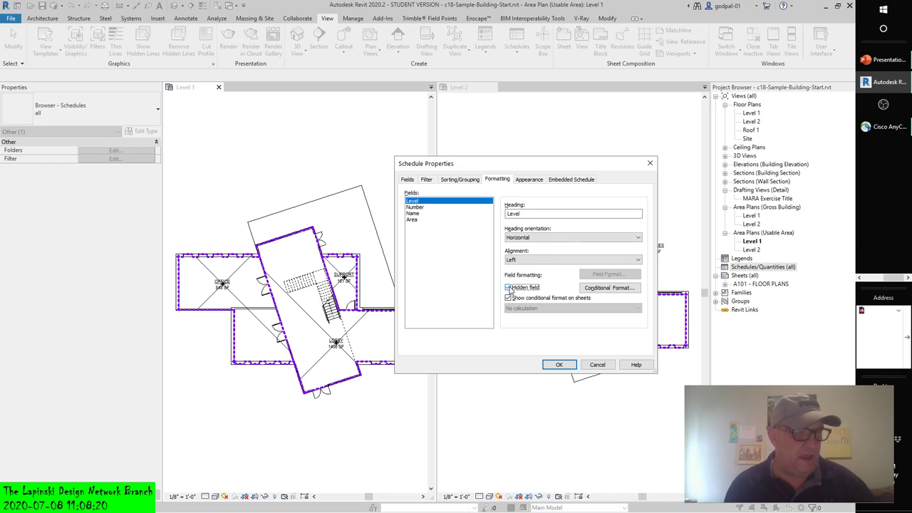
click(411, 219)
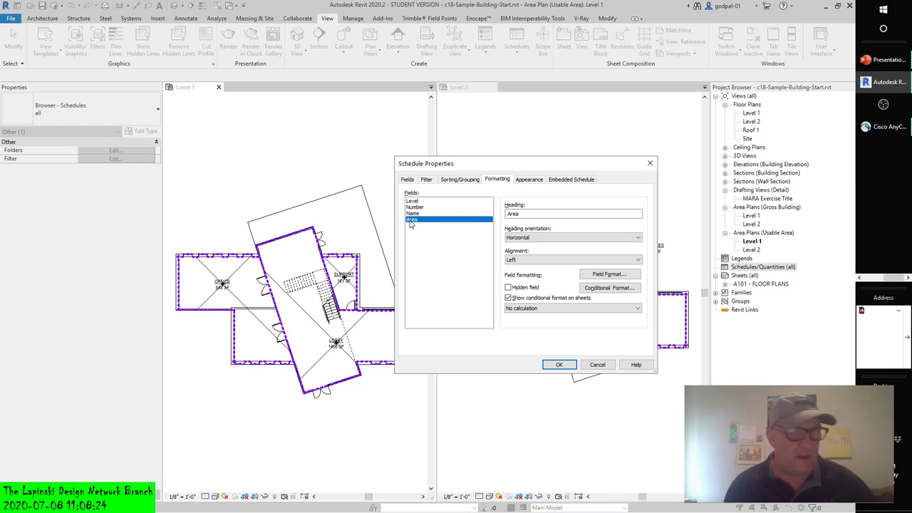
click(516, 259)
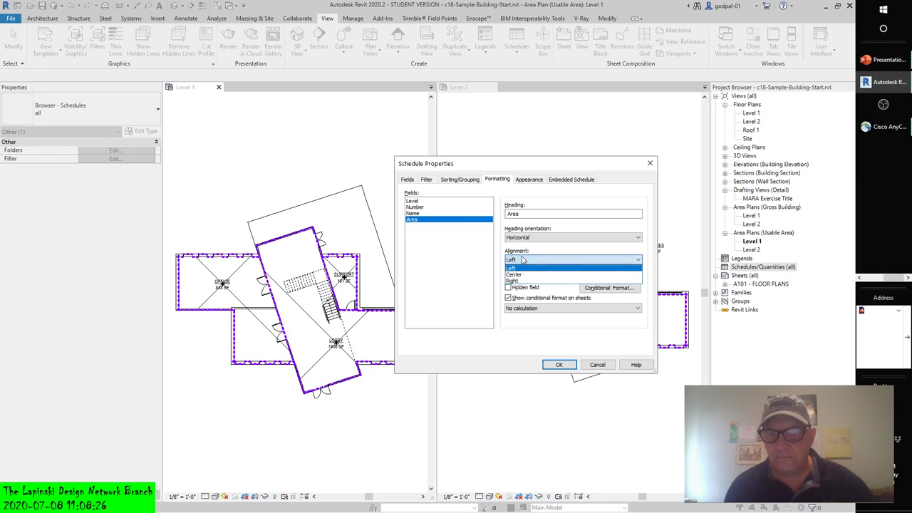
click(527, 281)
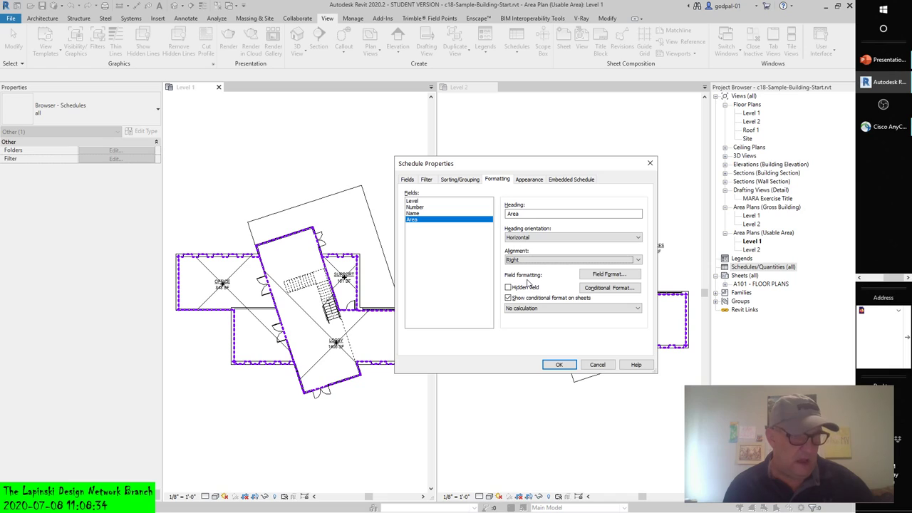
click(536, 308)
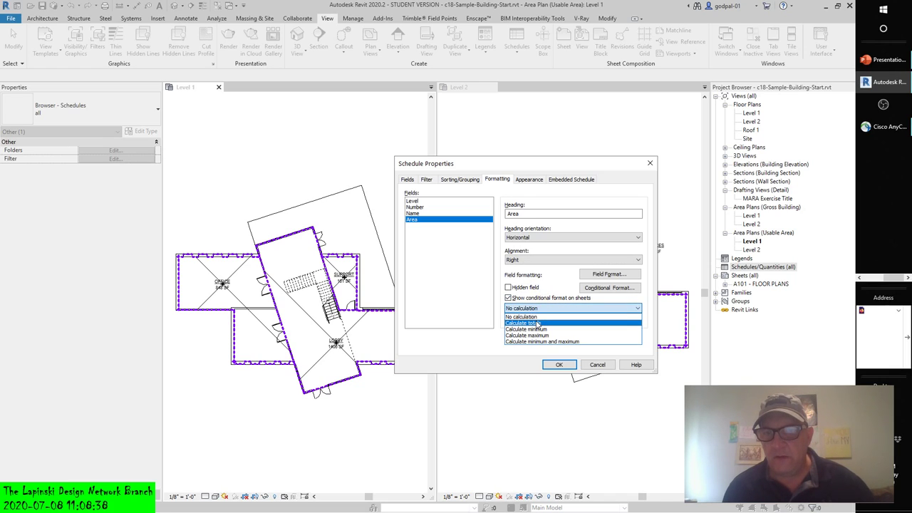
click(538, 324)
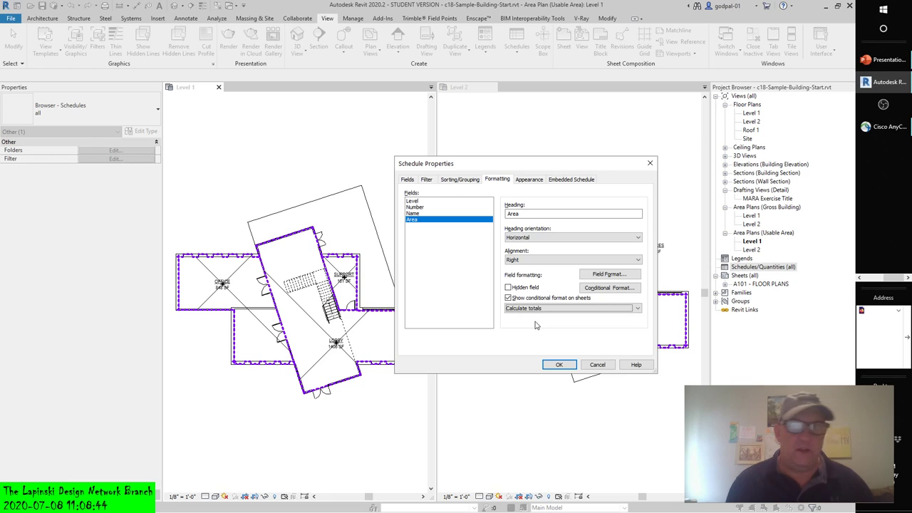
click(529, 182)
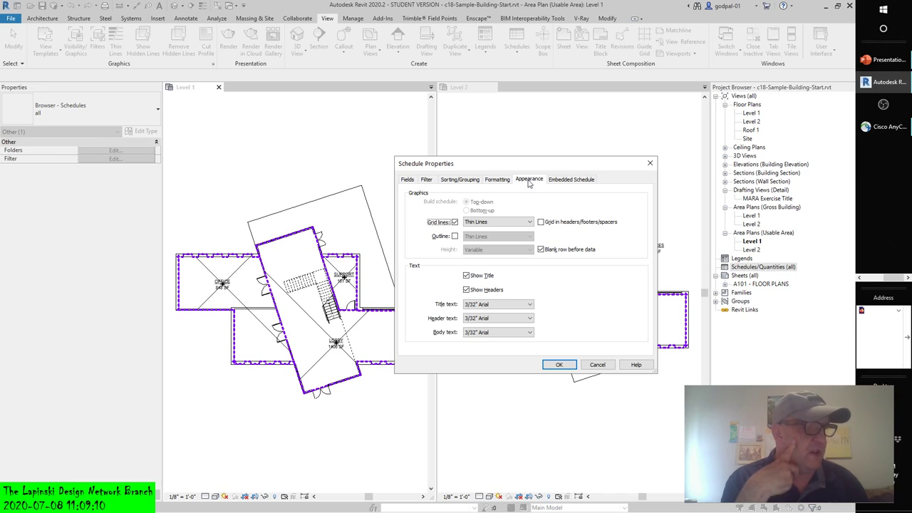
Turn on the schedule outline using the Wide Lines style
click(455, 236)
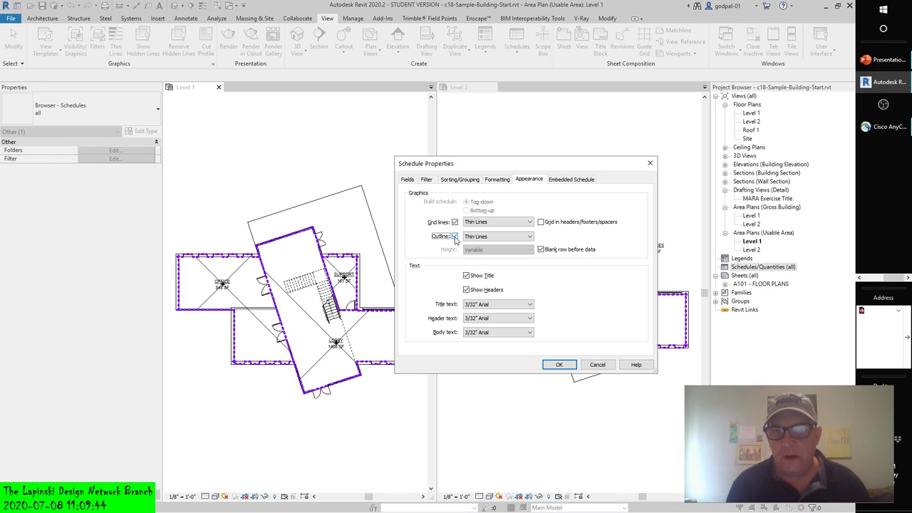
click(497, 236)
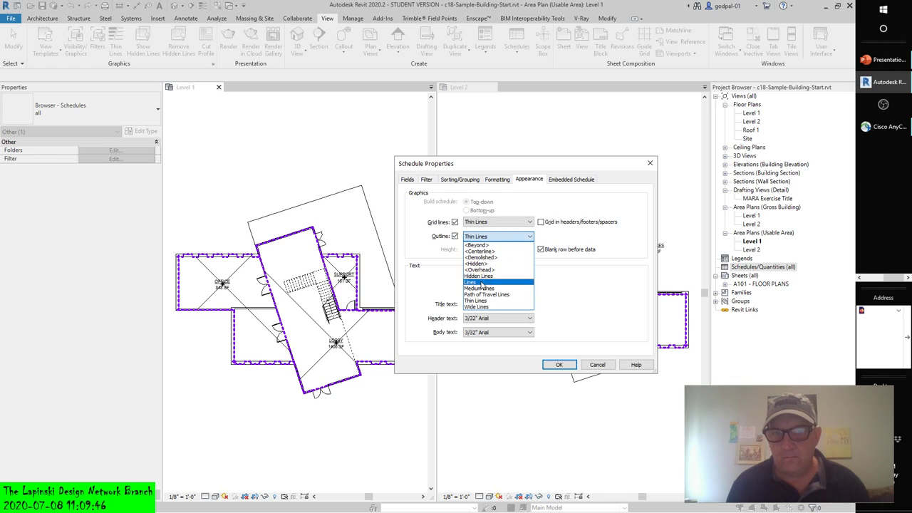
click(474, 306)
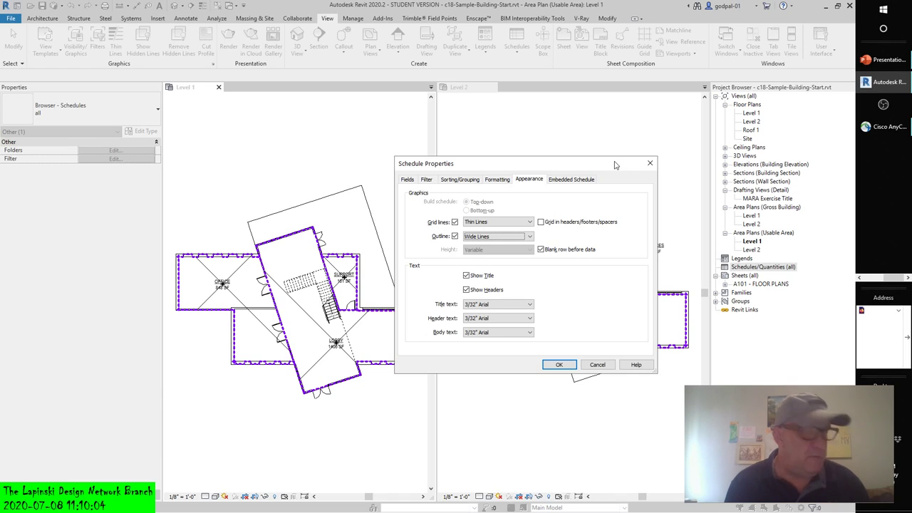
click(570, 179)
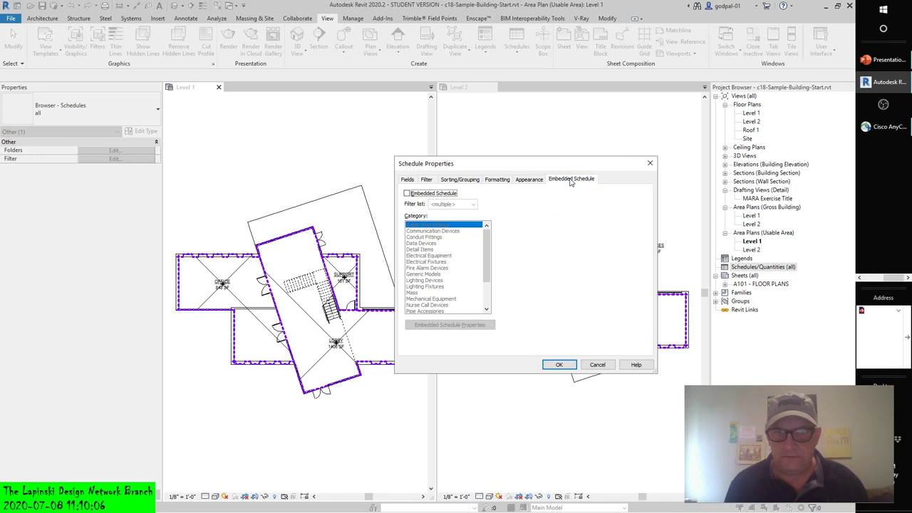
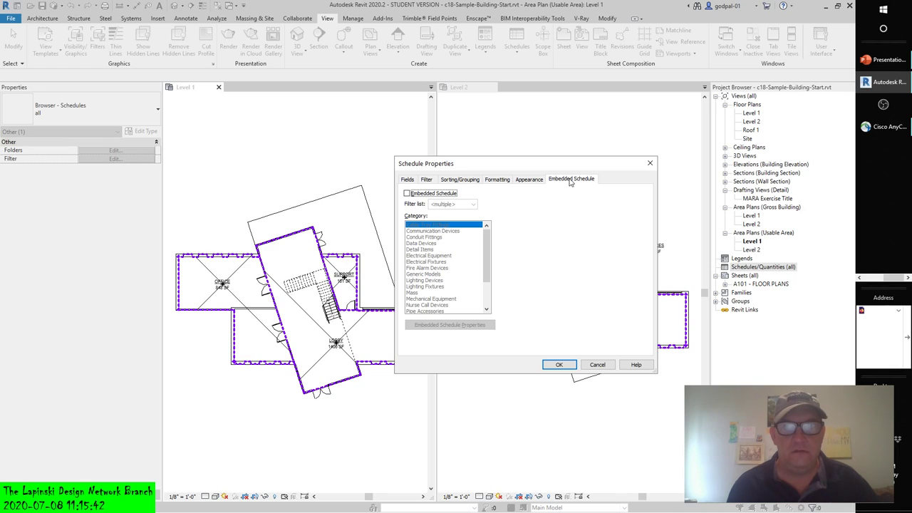
Turn Embedded Schedule on and back off so the room schedule embeds no category
click(609, 19)
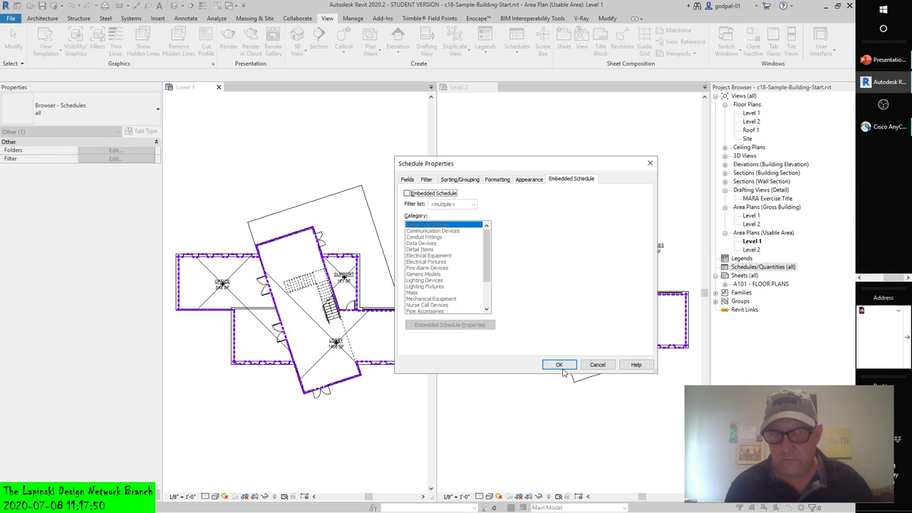
click(407, 193)
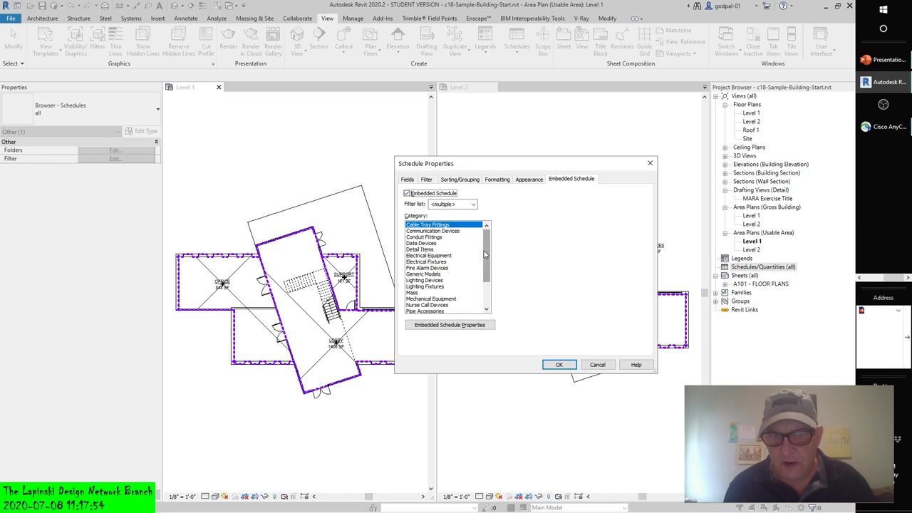
drag(487, 258, 487, 284)
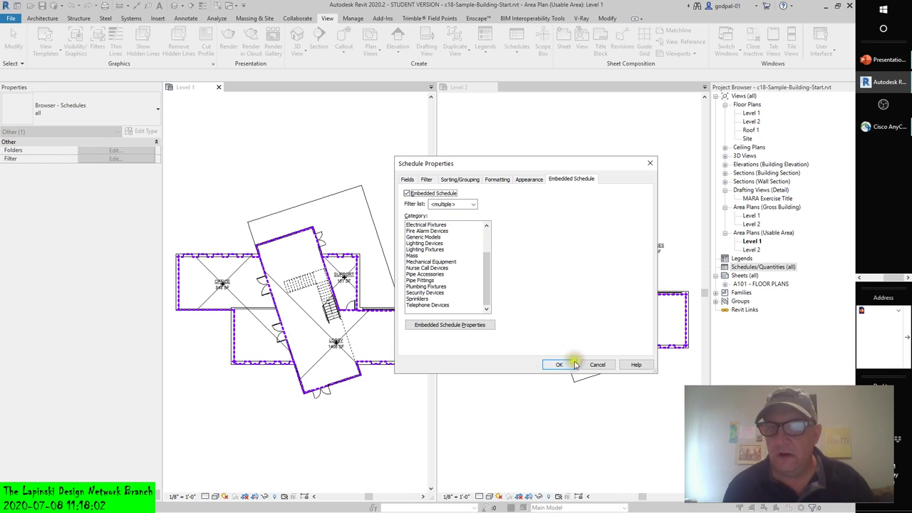
click(407, 193)
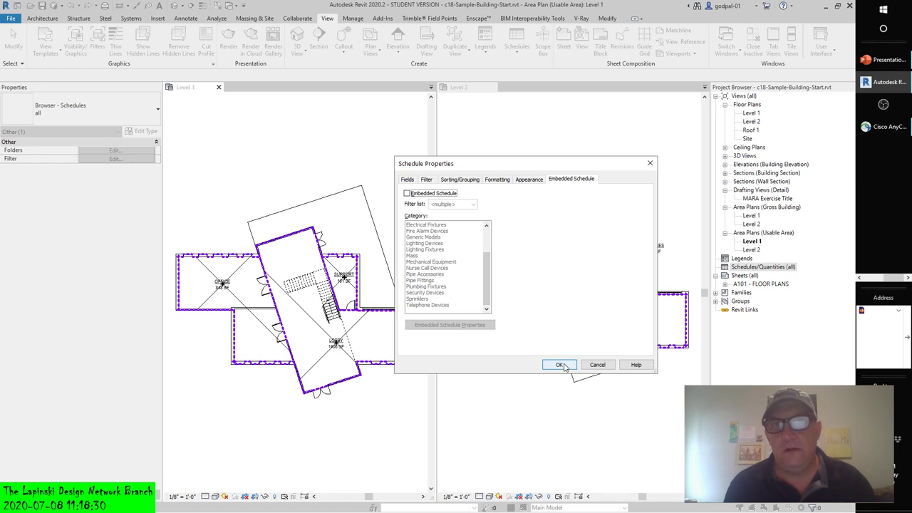
Create the Room Schedule, then select it under Schedules/Quantities and select its title
click(560, 365)
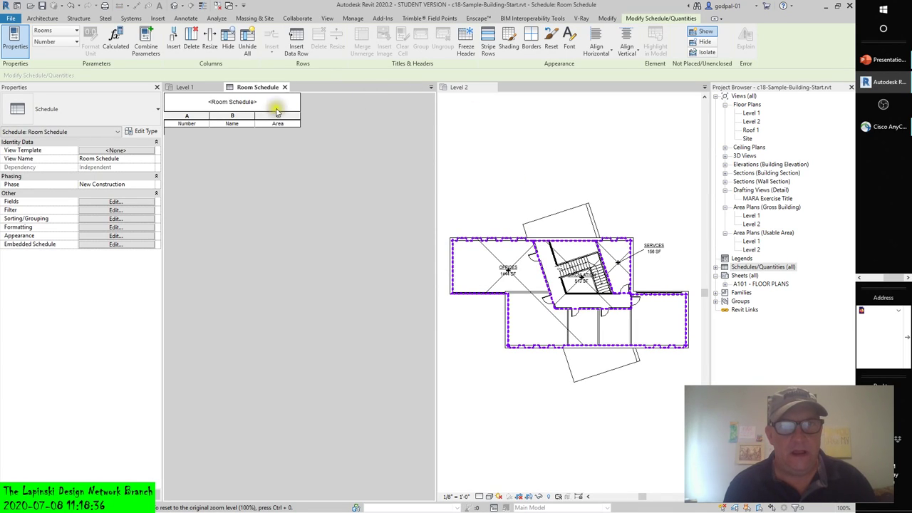
click(715, 268)
click(714, 267)
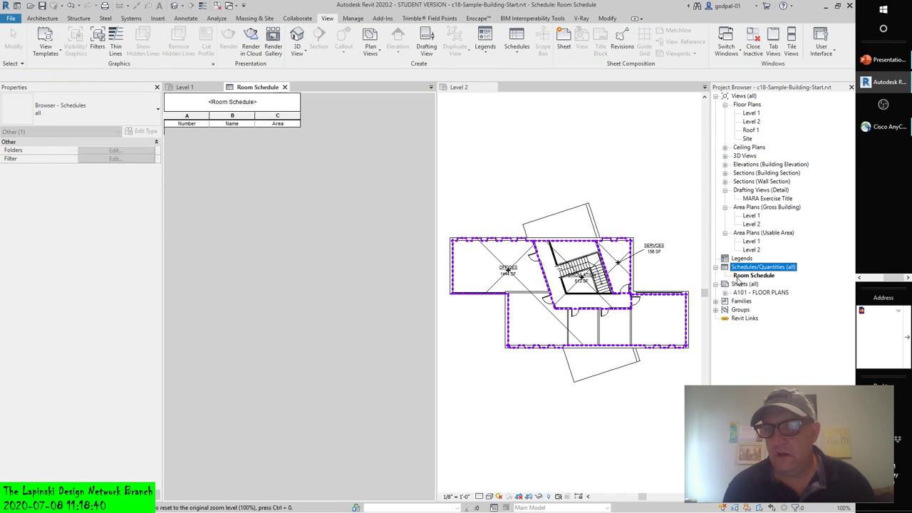
click(741, 276)
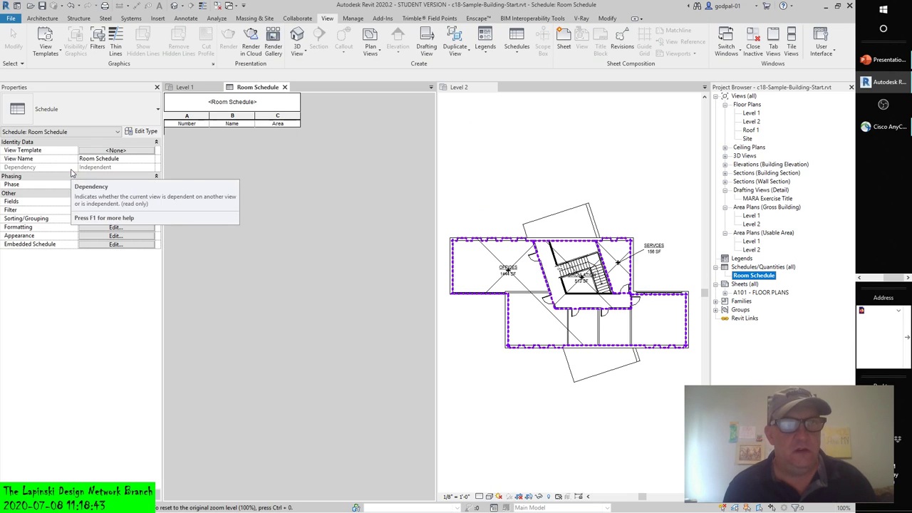
click(281, 106)
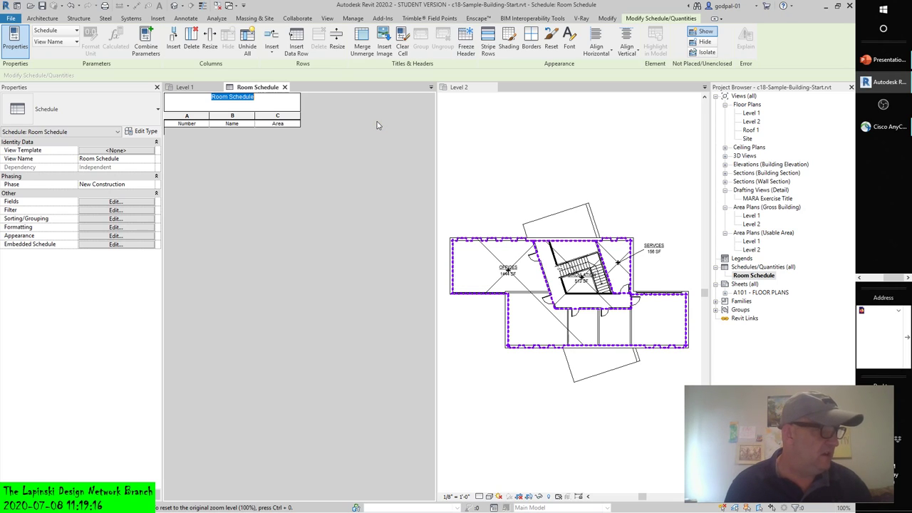
Close the Room Schedule, Level 1 and Level 2 views, then close the project without saving
click(284, 87)
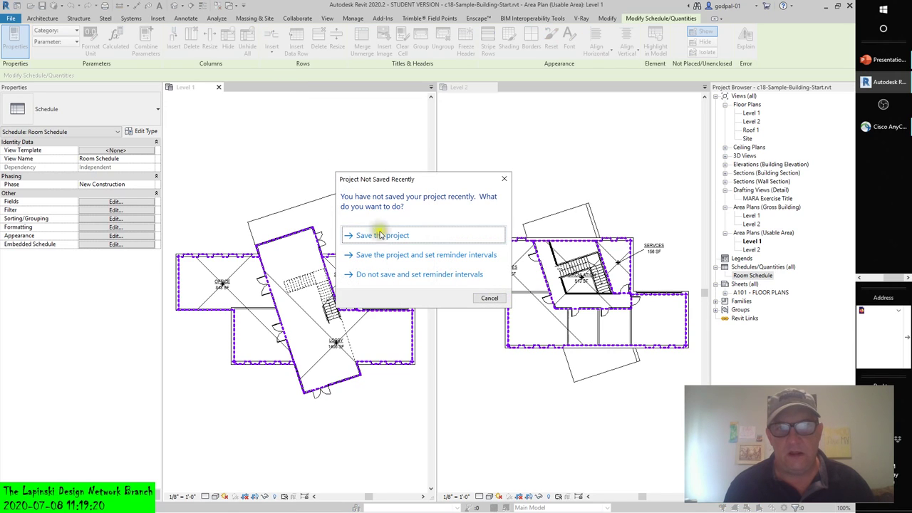
click(490, 298)
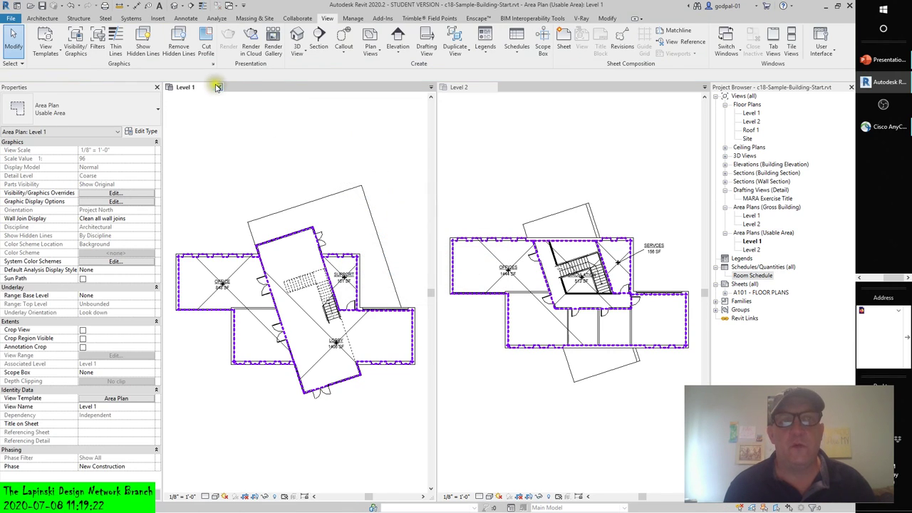
click(217, 87)
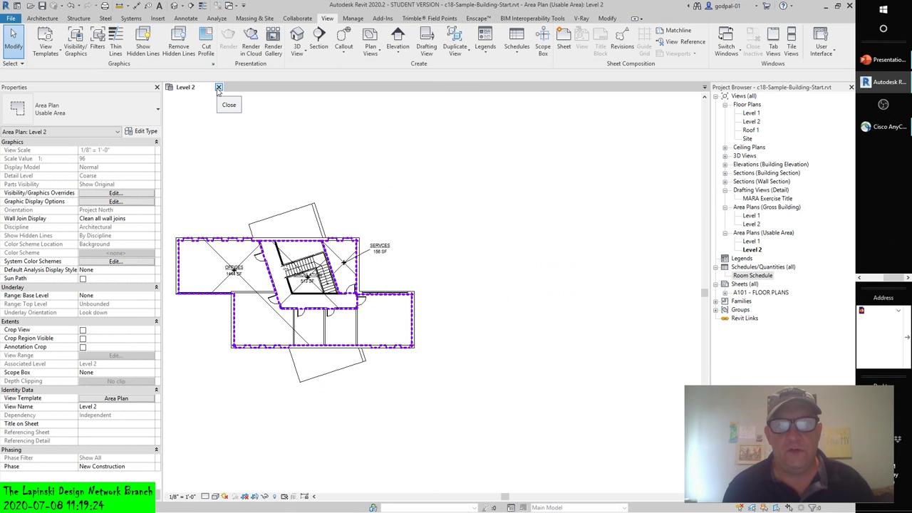
click(219, 88)
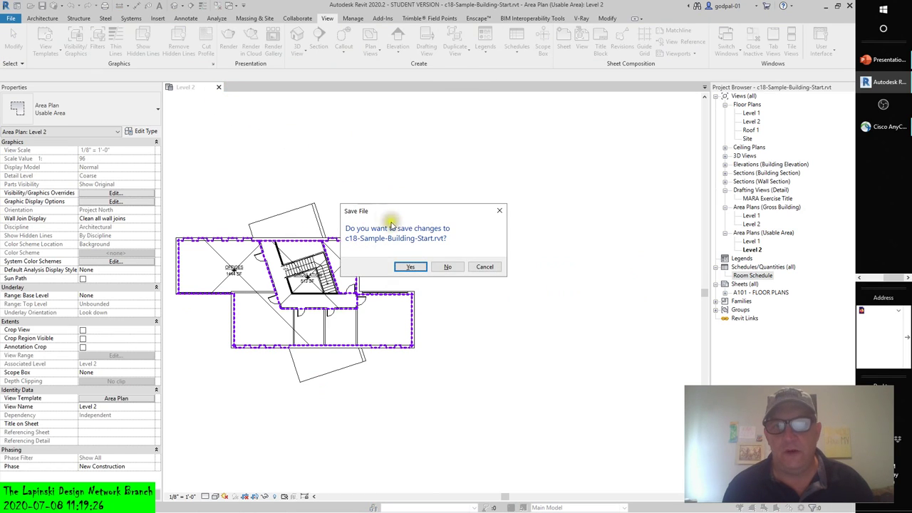
click(447, 267)
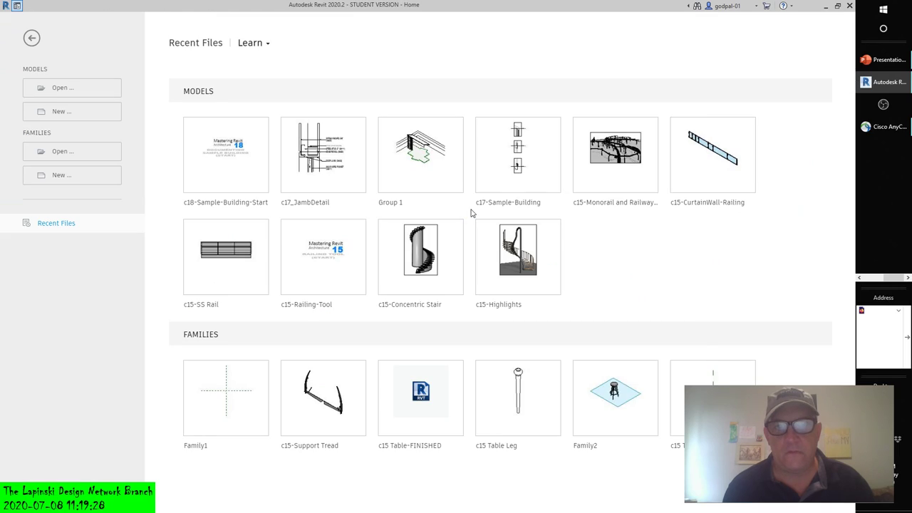
Open c18-Sample-Building-Finished.rvt from DATA (D:) > 1_Revit Instructional Lecture & Lab Files > c18 Documenting
click(70, 88)
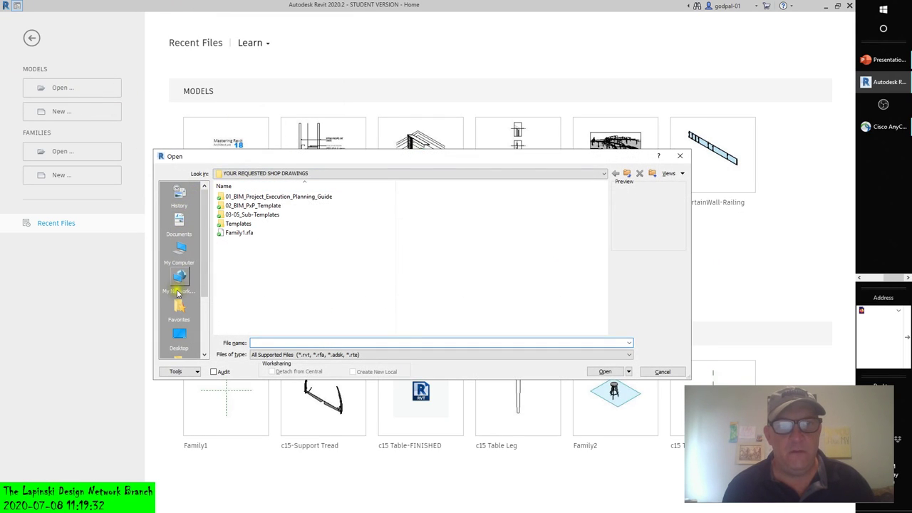
click(180, 253)
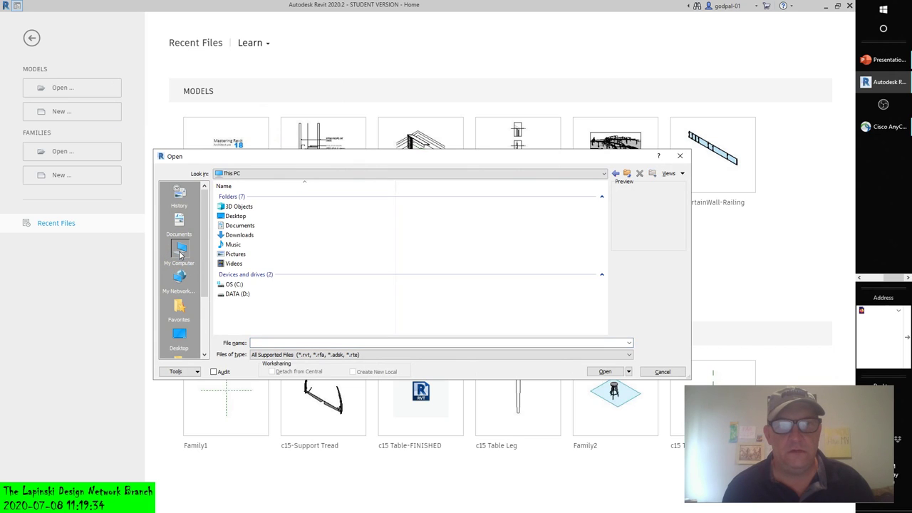
double_click(235, 294)
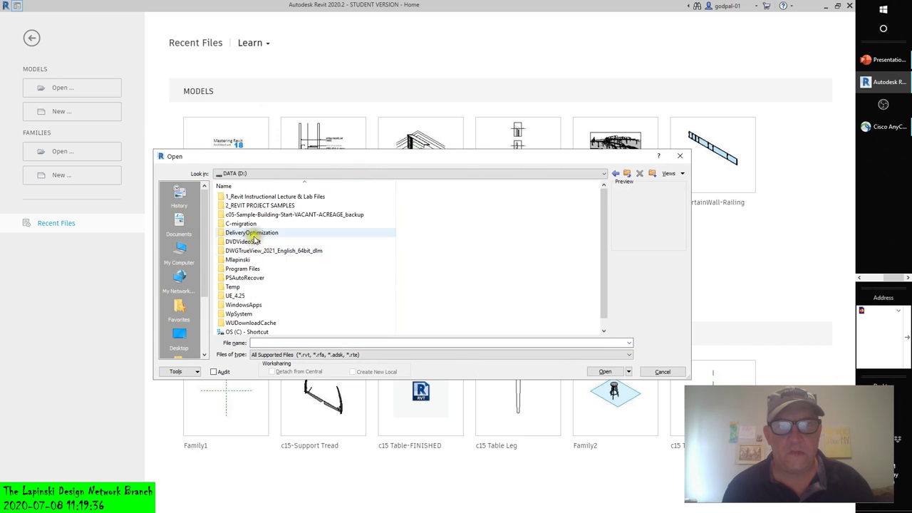
double_click(243, 197)
scroll(241, 282, down, 1)
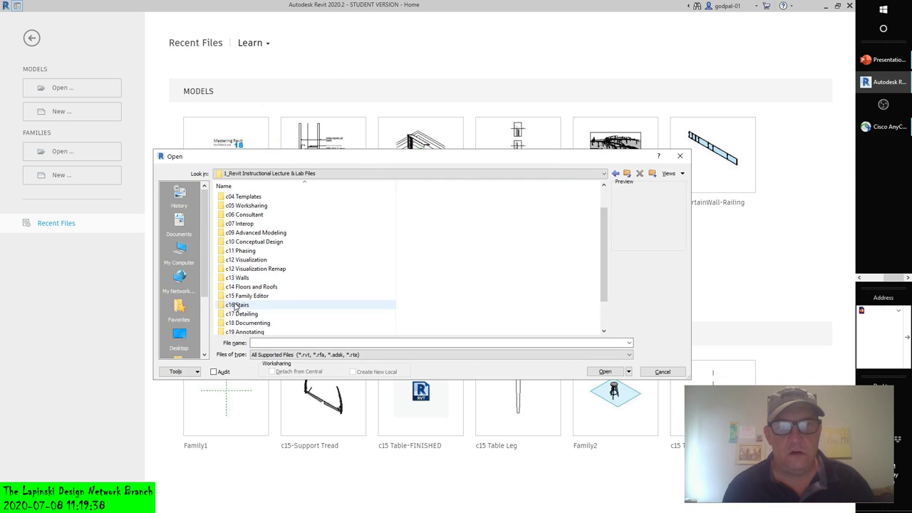
click(240, 324)
double_click(240, 324)
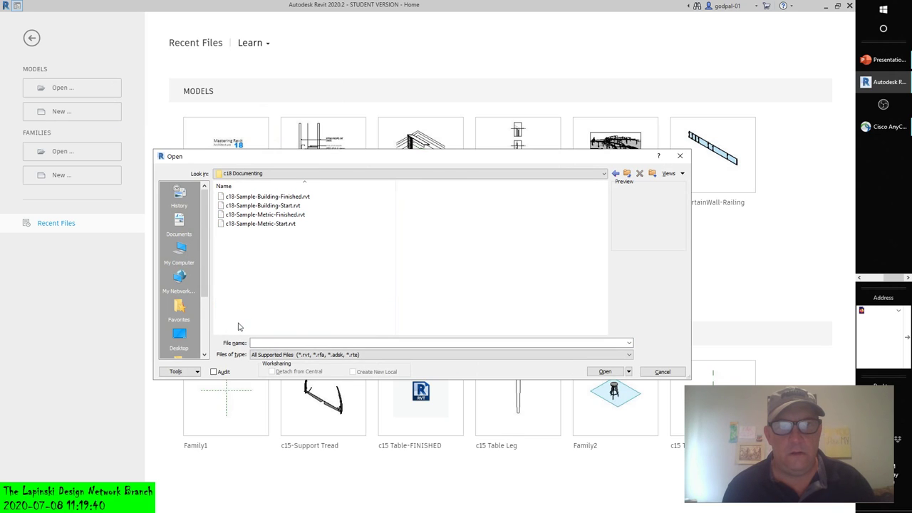
click(256, 196)
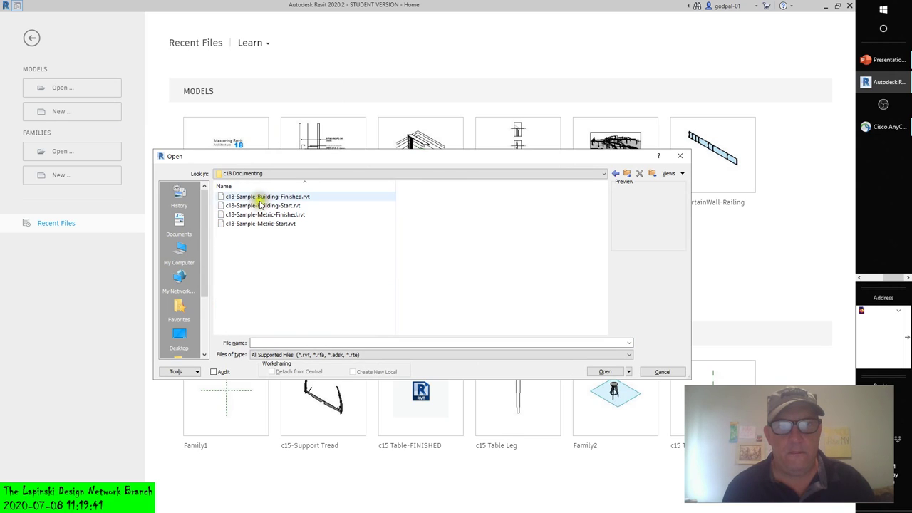
click(603, 371)
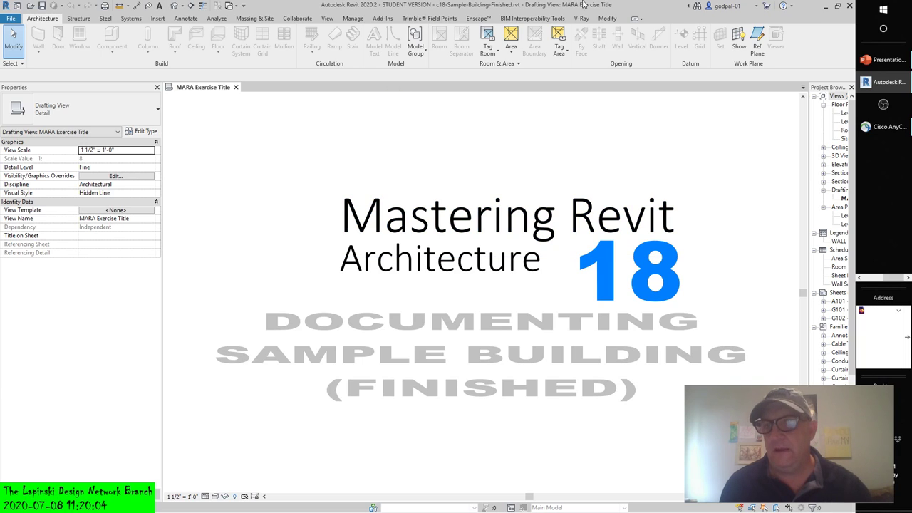
Widen the Project Browser, collapse Families, and open Area Schedule (Usable Area)
drag(741, 143, 677, 139)
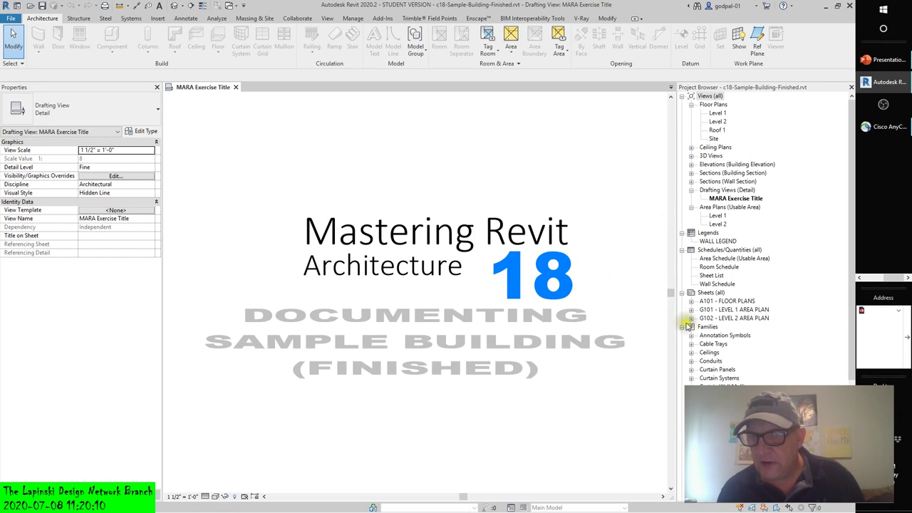
click(682, 328)
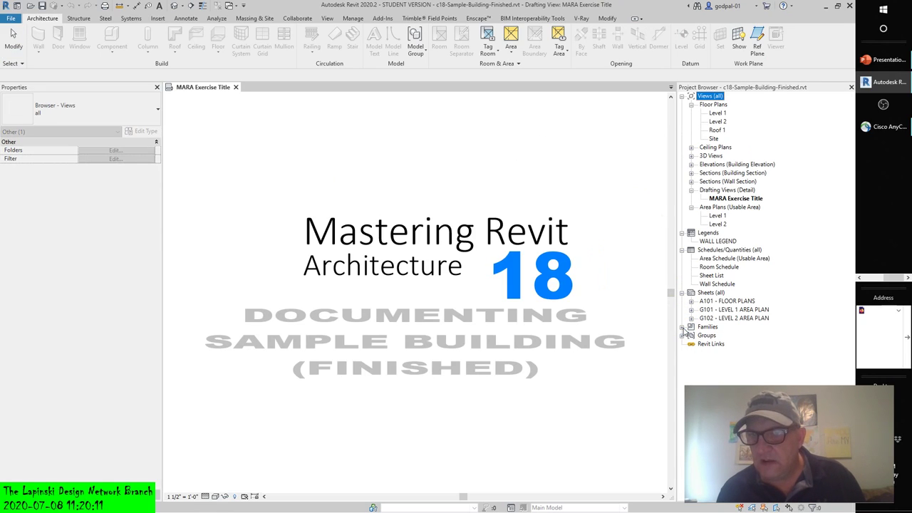
double_click(723, 259)
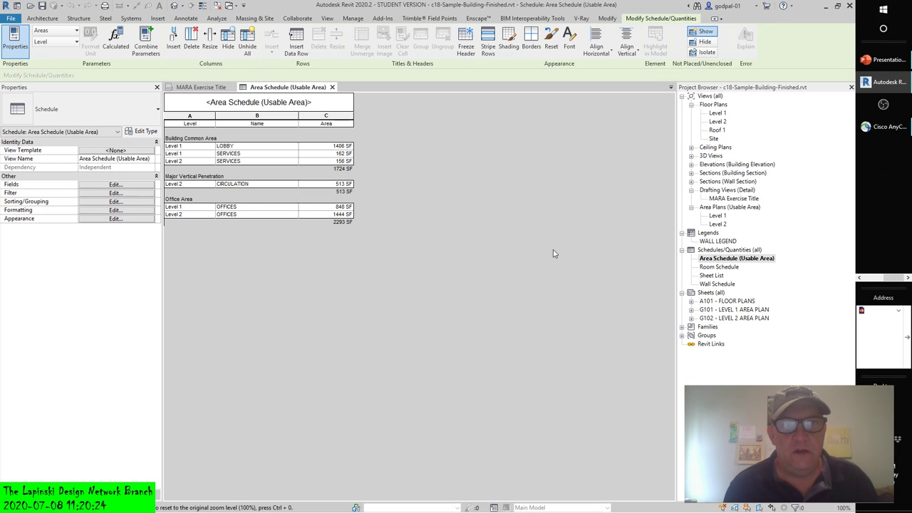
Open the Room Schedule, Sheet List and Wall Schedule, then return to Area Schedule (Usable Area)
double_click(712, 268)
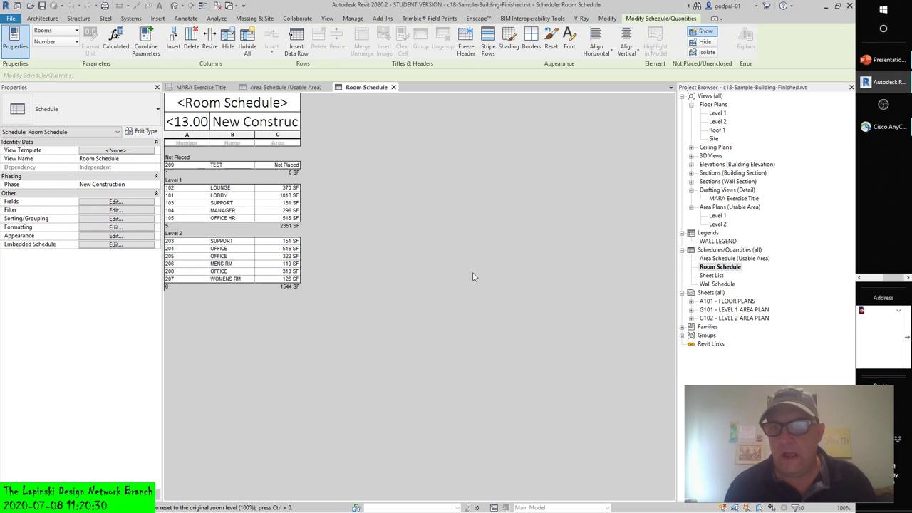
click(710, 276)
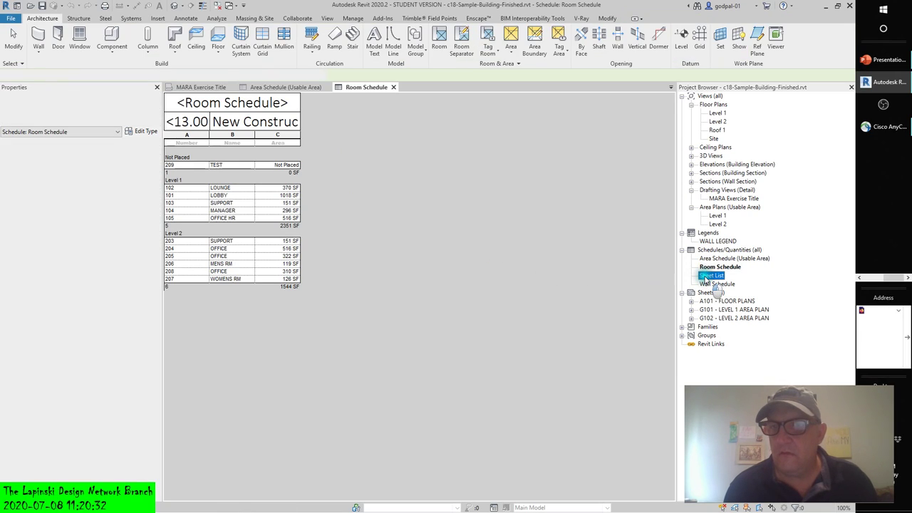
double_click(709, 275)
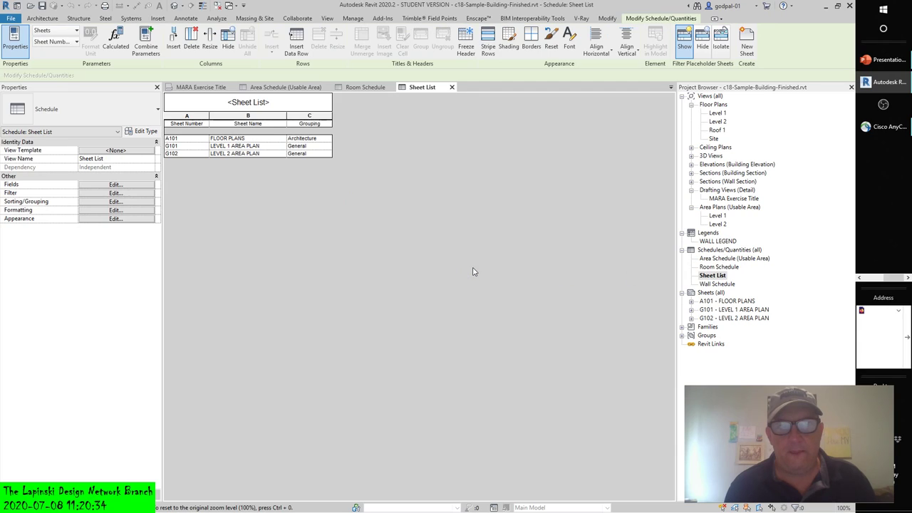
click(711, 284)
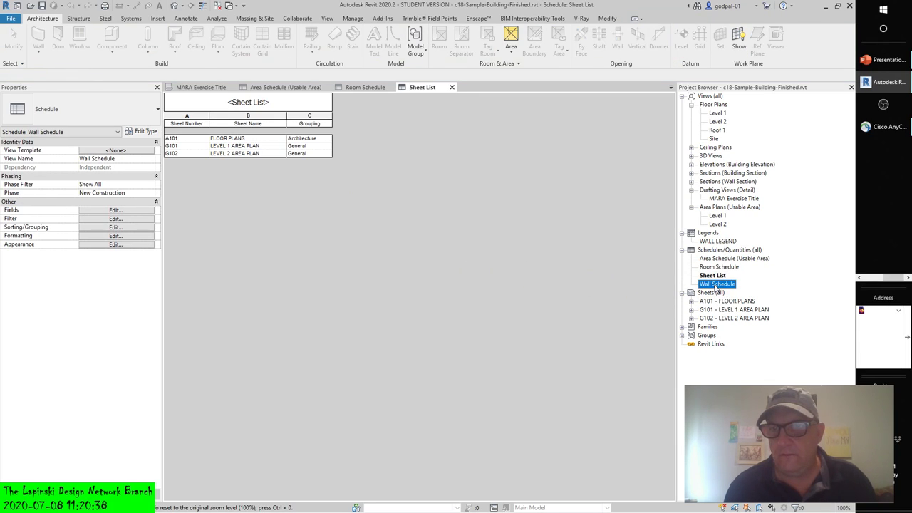
double_click(714, 285)
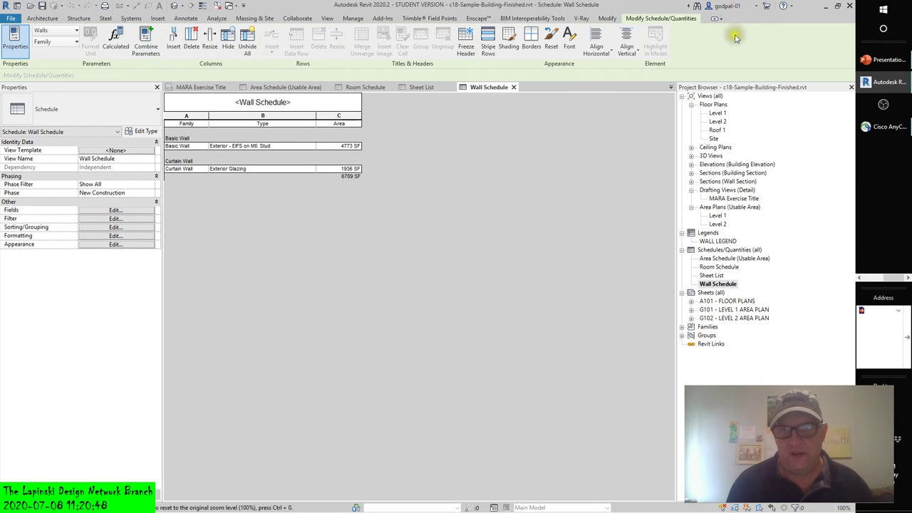
click(277, 87)
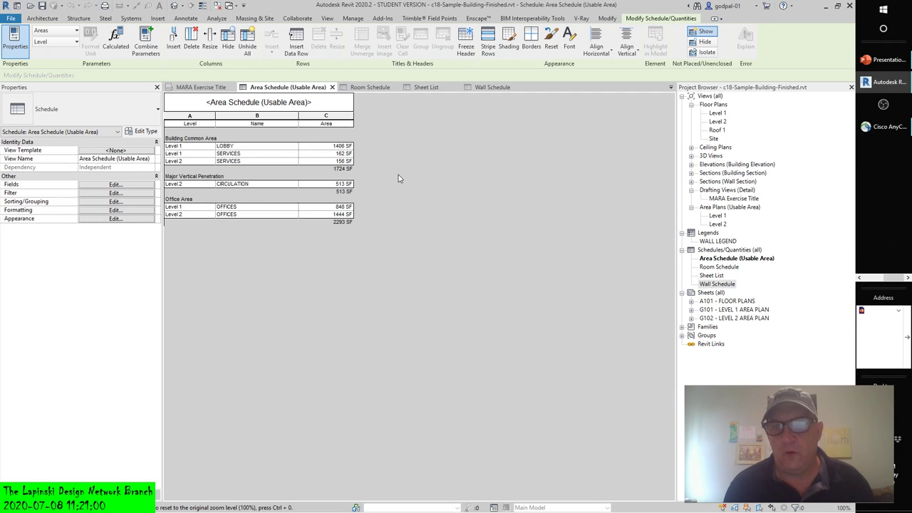
Expand sheets A101, G101 and G102 to show their views, cancelling the Sheet Title edit
click(691, 301)
click(691, 319)
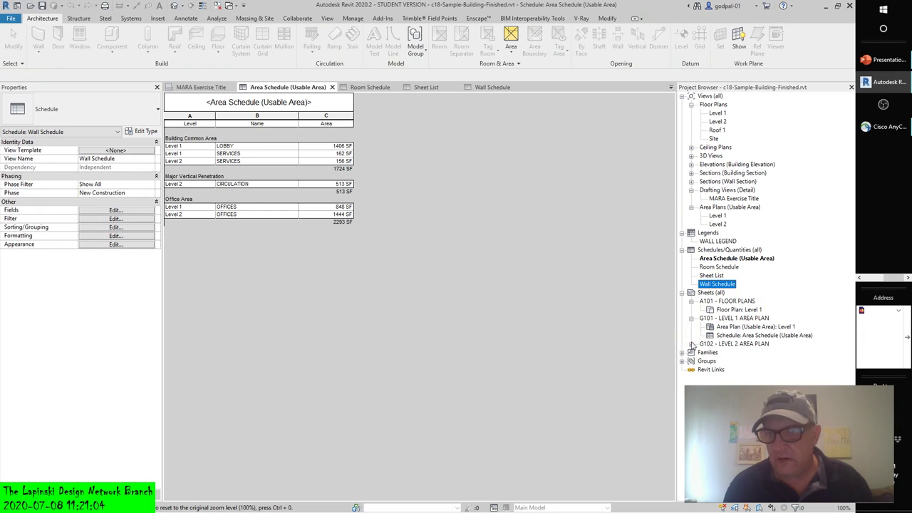
click(691, 344)
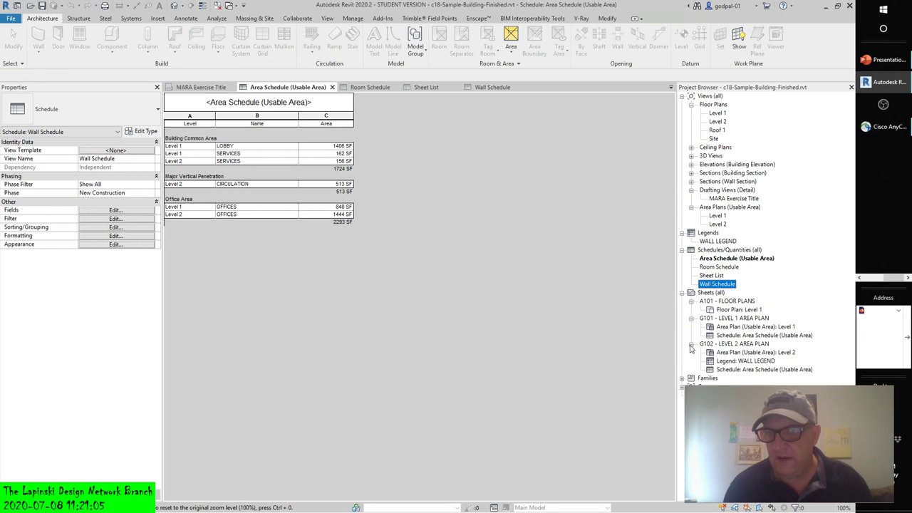
click(738, 318)
click(738, 318)
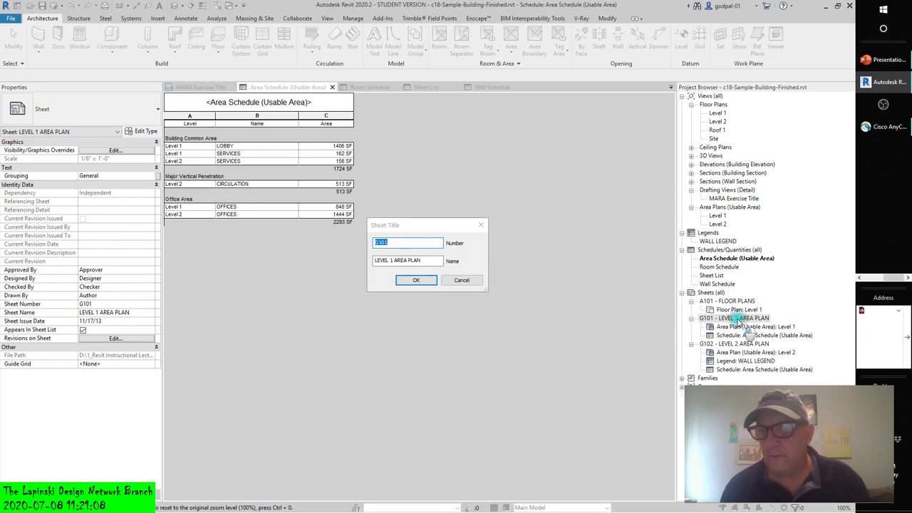
click(462, 280)
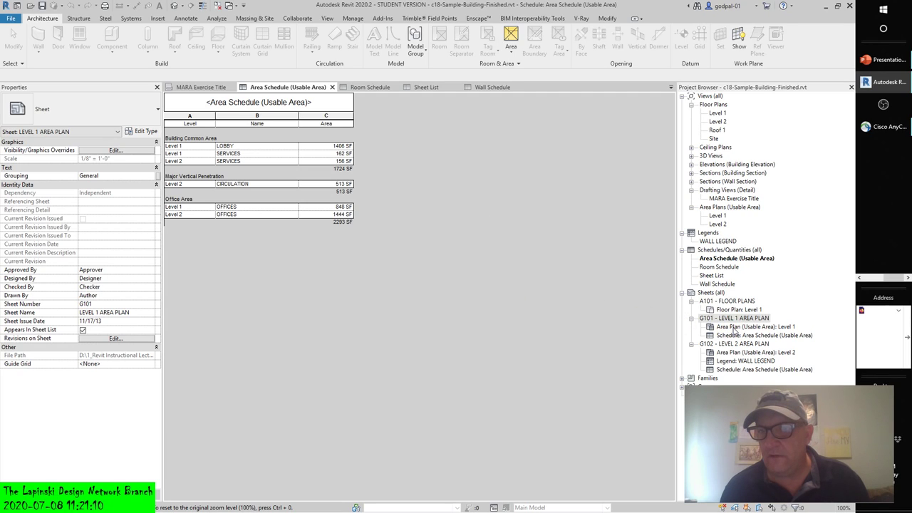
Open the Level 1 area plan and floor plan, then sheets A101 and G101
click(732, 327)
double_click(734, 327)
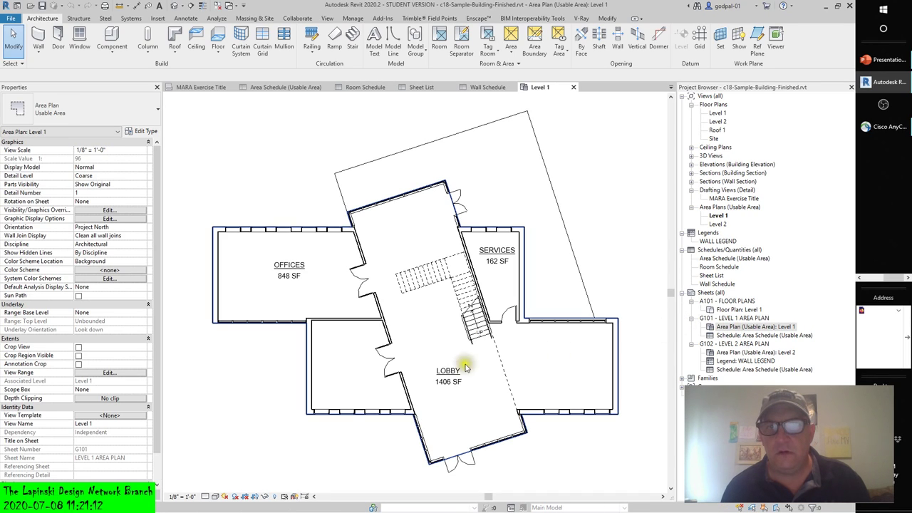
double_click(714, 311)
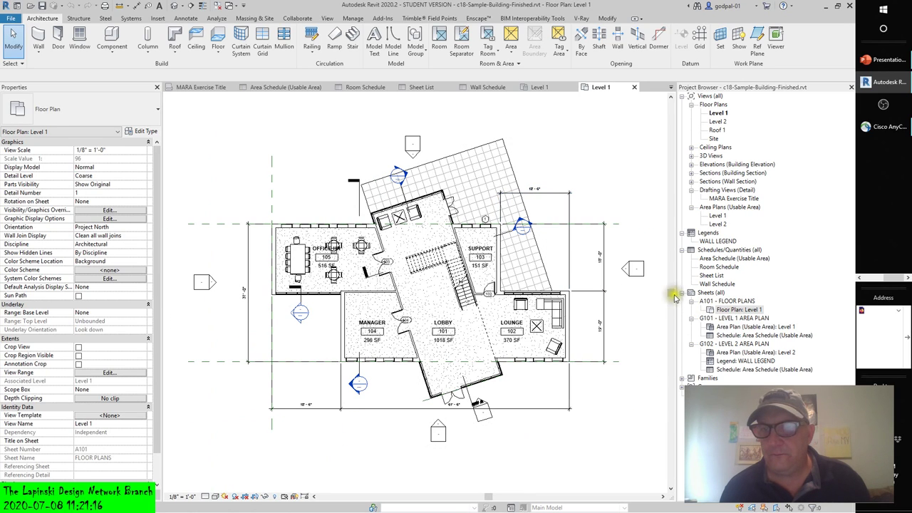
double_click(719, 301)
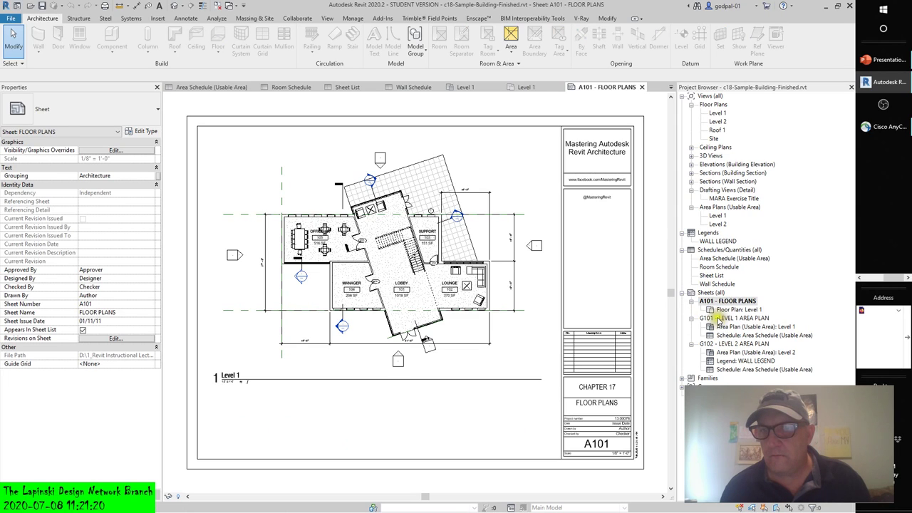
double_click(718, 318)
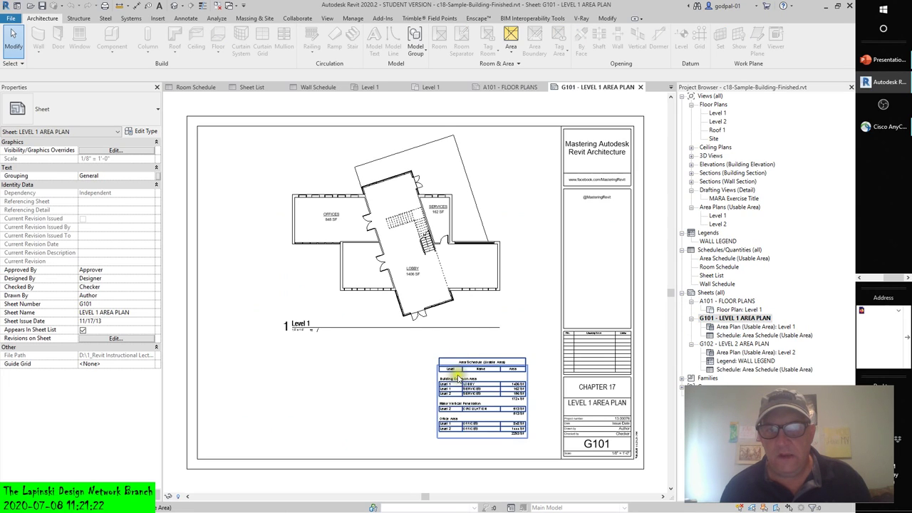
Zoom in on the Area Schedule on sheet G101, zoom out, then close sheet G101
scroll(450, 388, up, 6)
scroll(409, 228, down, 1)
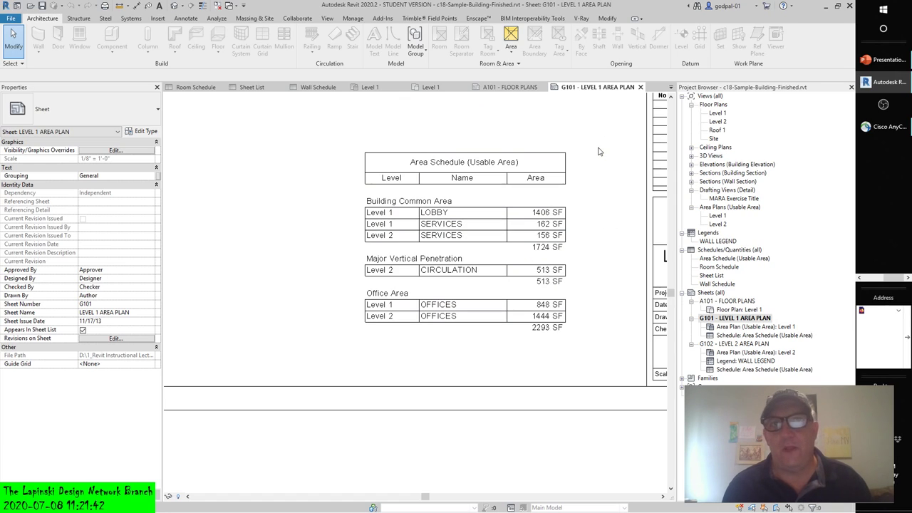
click(641, 87)
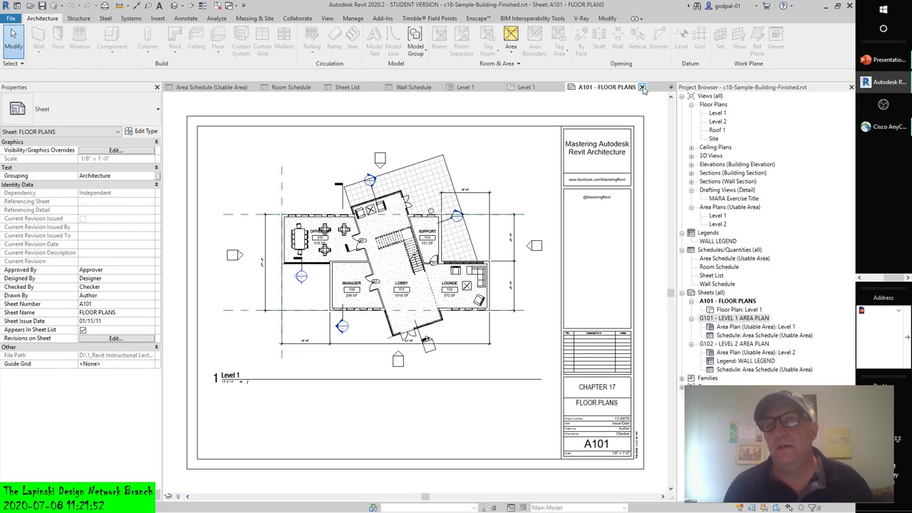
Close the A101 sheet, both Level 1 plans, Area Schedule, Wall Schedule and Sheet List views
click(642, 86)
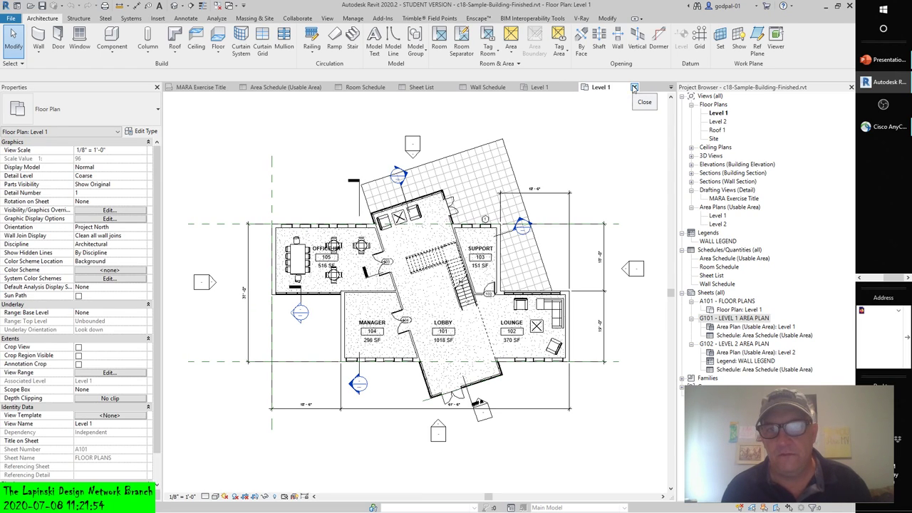
click(633, 87)
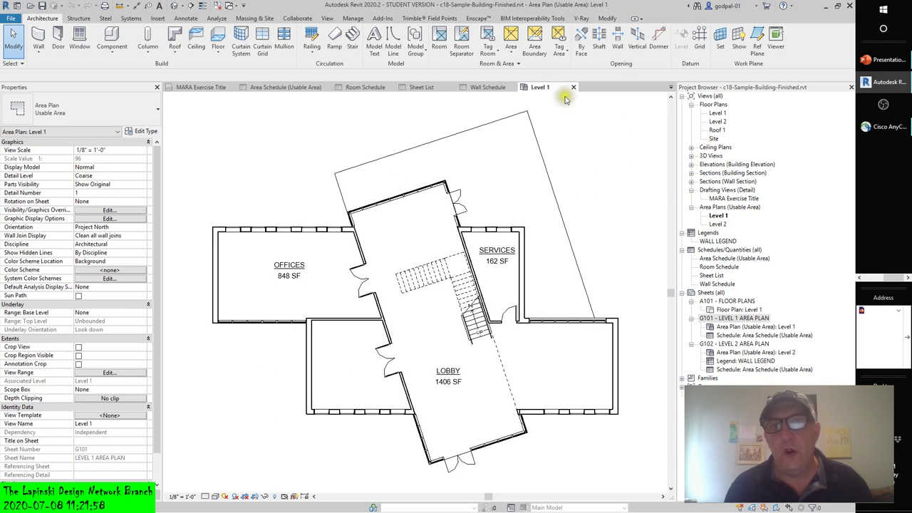
click(574, 87)
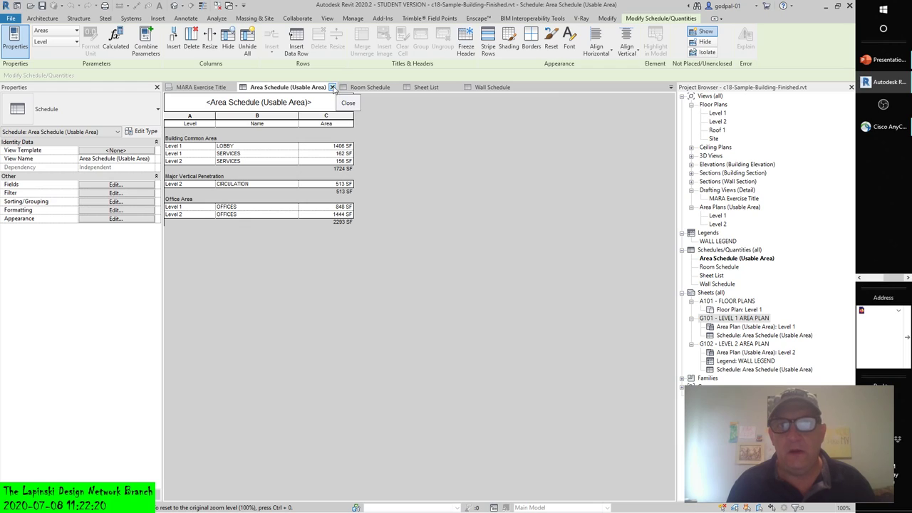
click(332, 87)
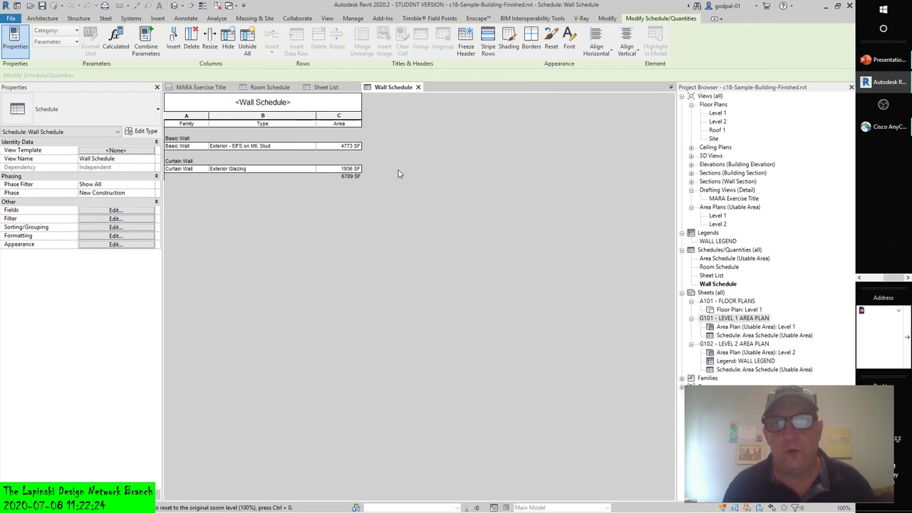
click(418, 87)
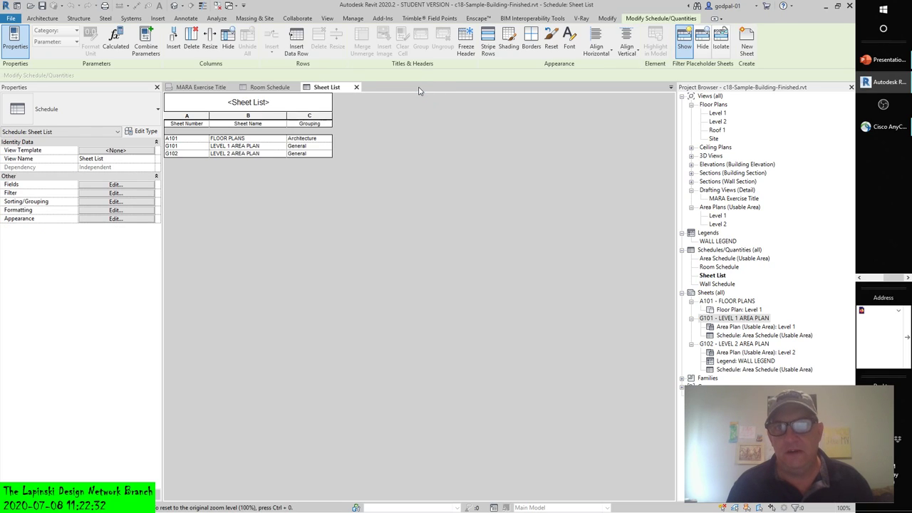
click(357, 87)
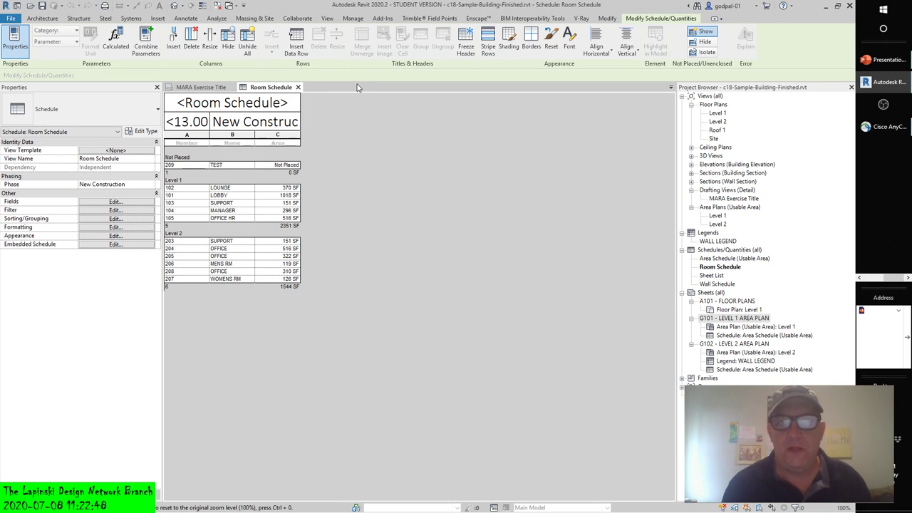
Close the Room Schedule view tab
click(298, 87)
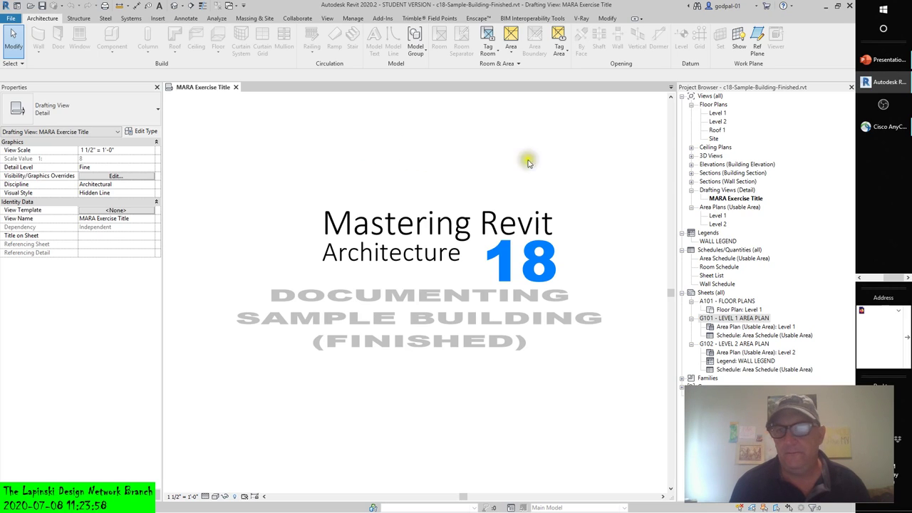
Keep only the Area Schedule (Usable Area) open, closing the Level 1 plan and title views, and insert a Not Placed row
double_click(732, 326)
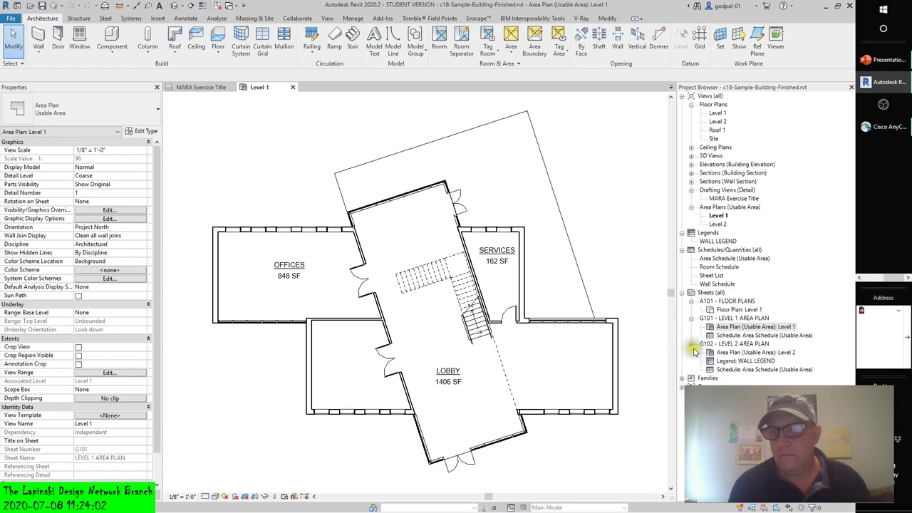
click(715, 259)
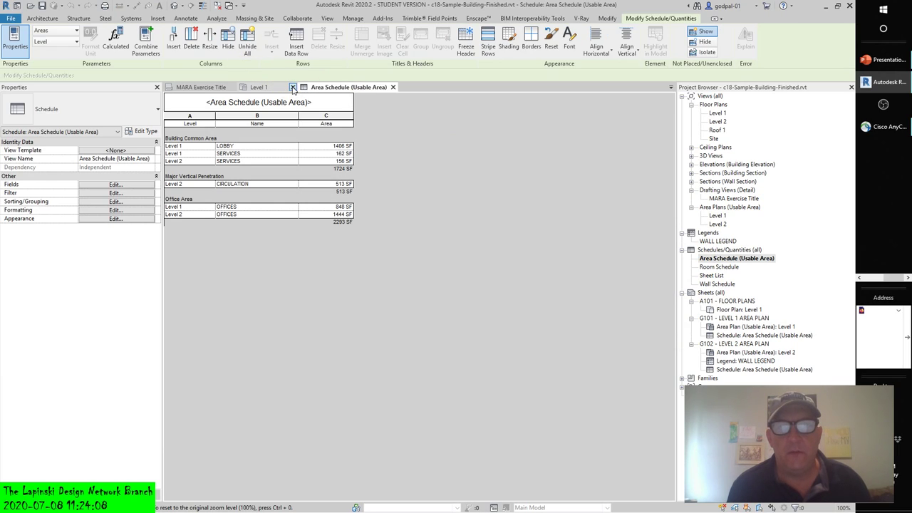
click(291, 87)
click(232, 87)
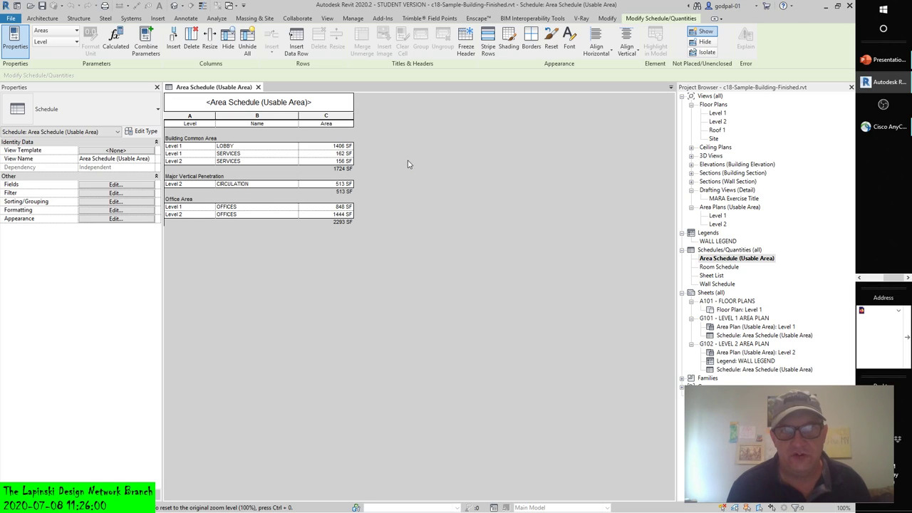
click(297, 40)
Insert several more Not Placed area rows, then undo them, leaving Building Common Area at 1724 SF
click(297, 40)
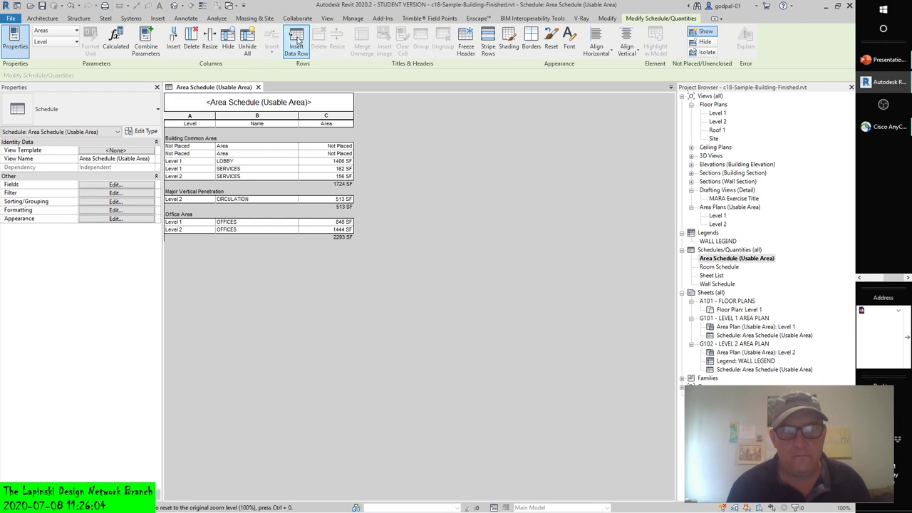
click(297, 41)
click(297, 41)
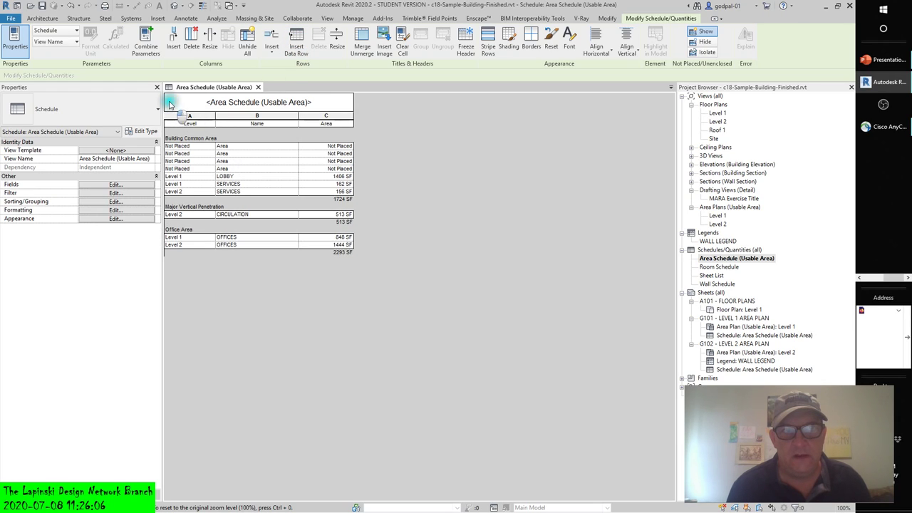
click(175, 102)
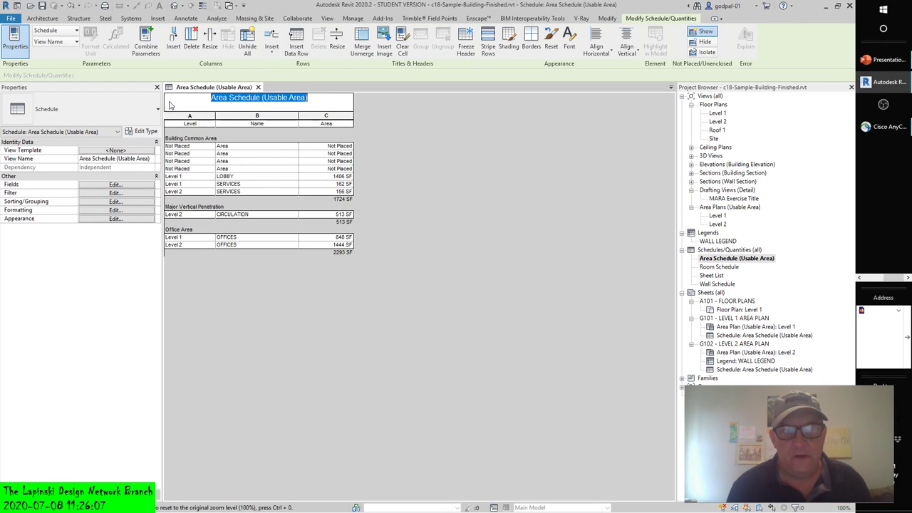
click(301, 40)
click(299, 41)
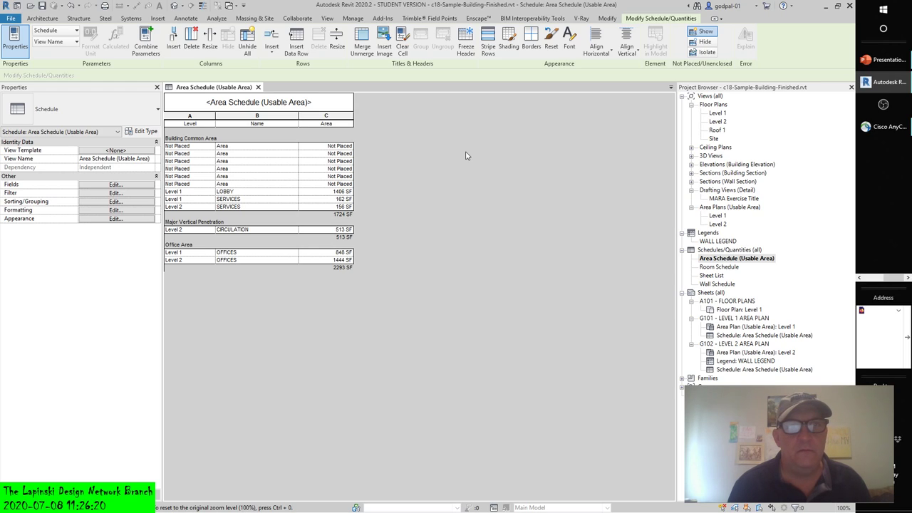
click(590, 96)
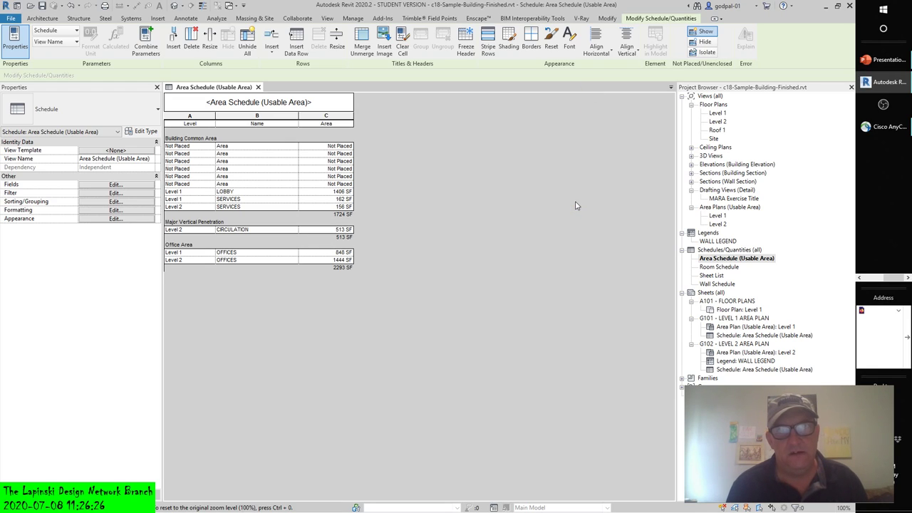
click(544, 217)
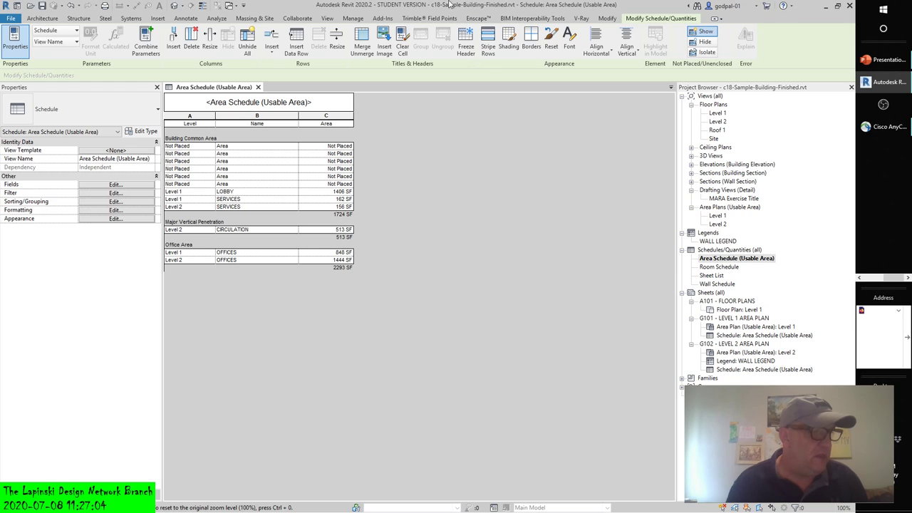
click(70, 5)
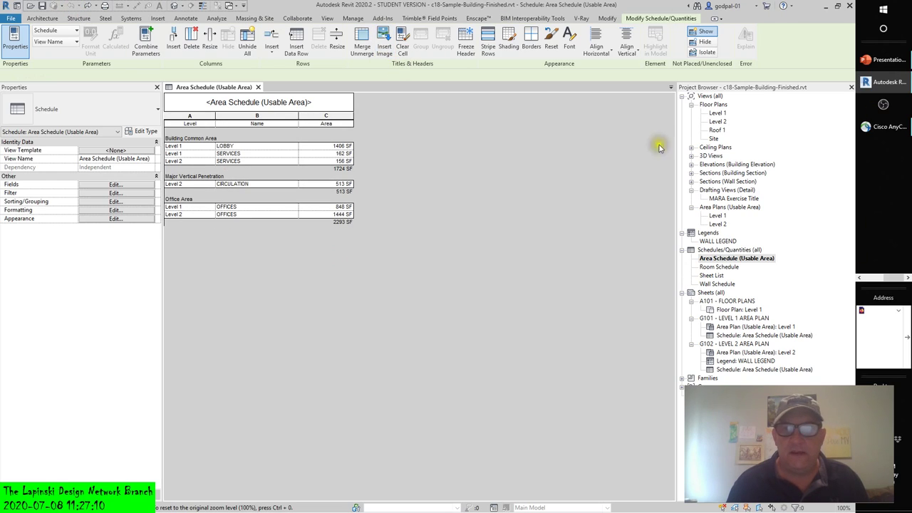
Open the Level 1 area plan, tile it beside the Area Schedule with WT, and zoom to fit with ZA
double_click(717, 216)
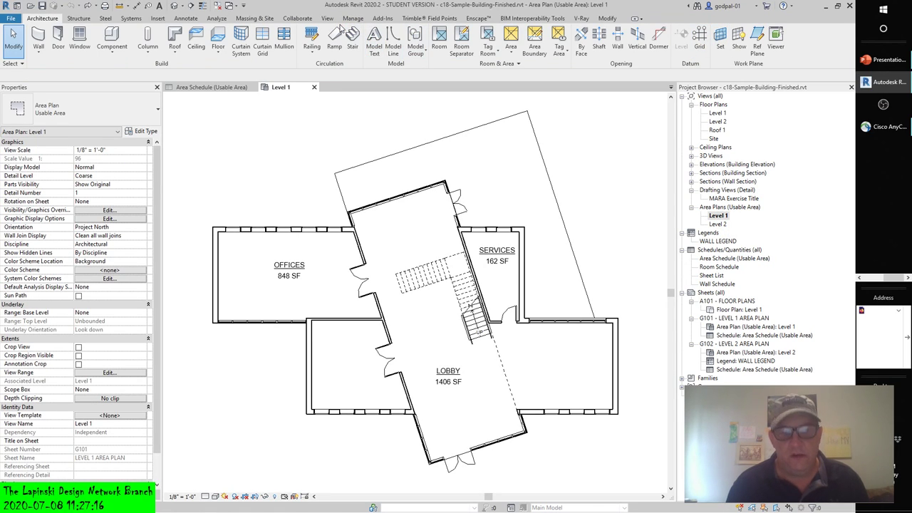
key(w)
key(t)
key(z)
key(a)
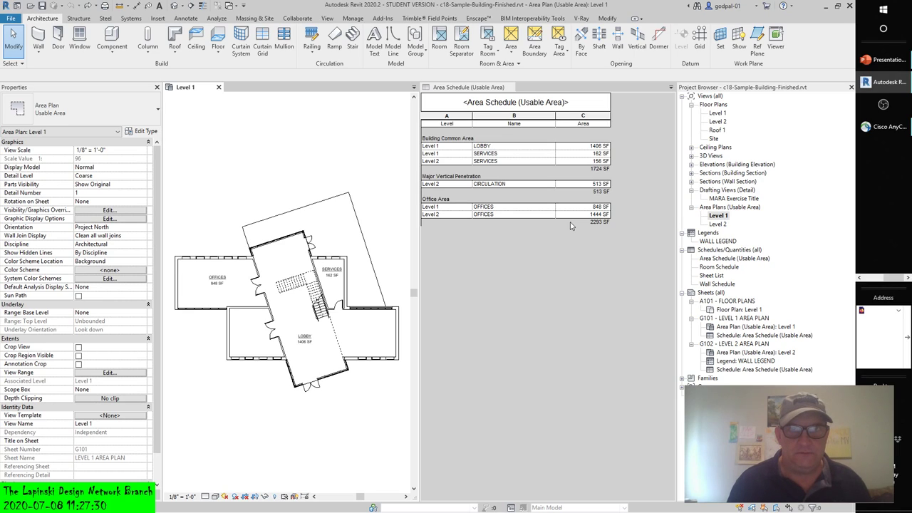
click(519, 187)
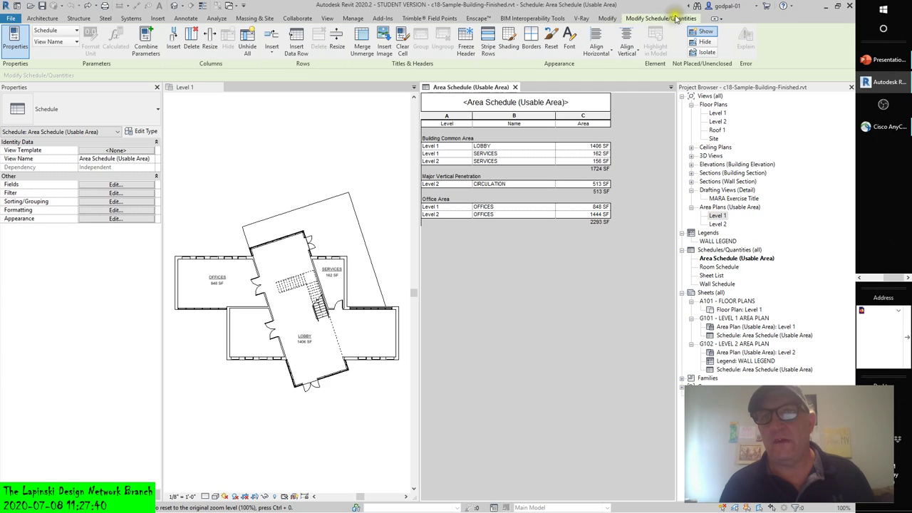
click(346, 142)
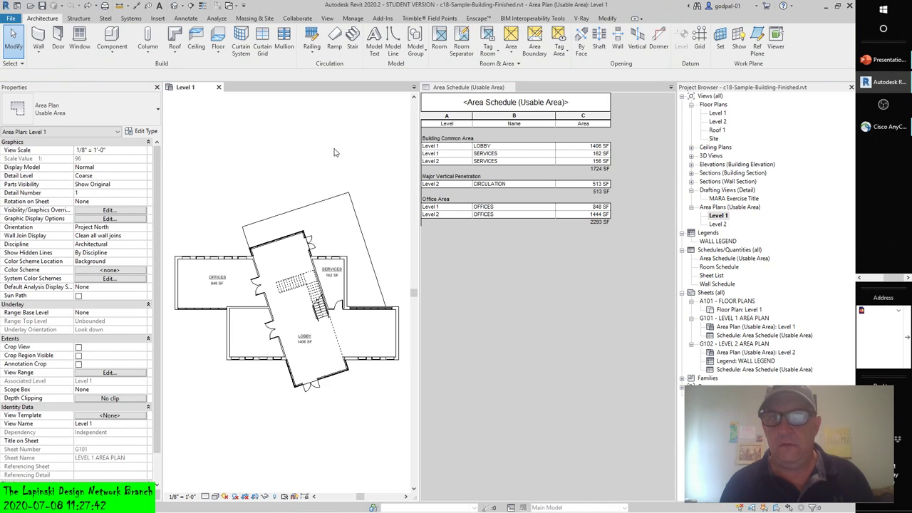
click(629, 335)
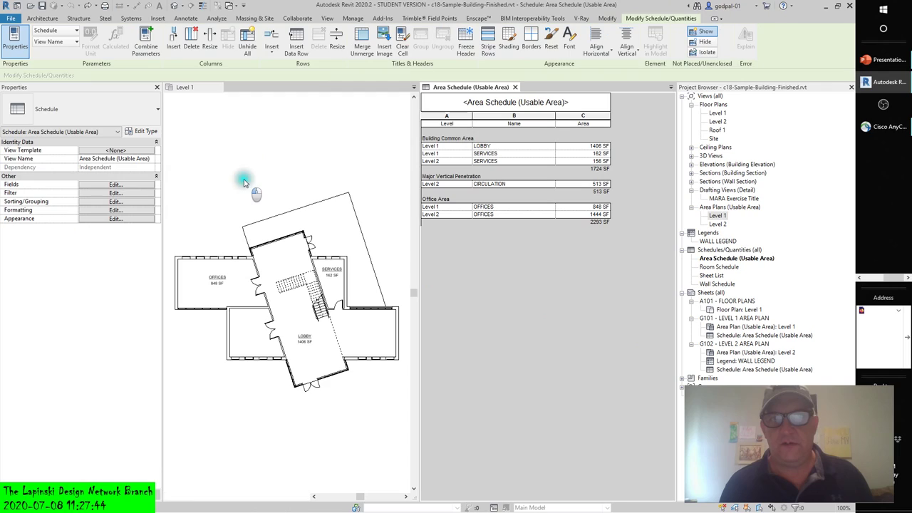
click(244, 179)
click(582, 272)
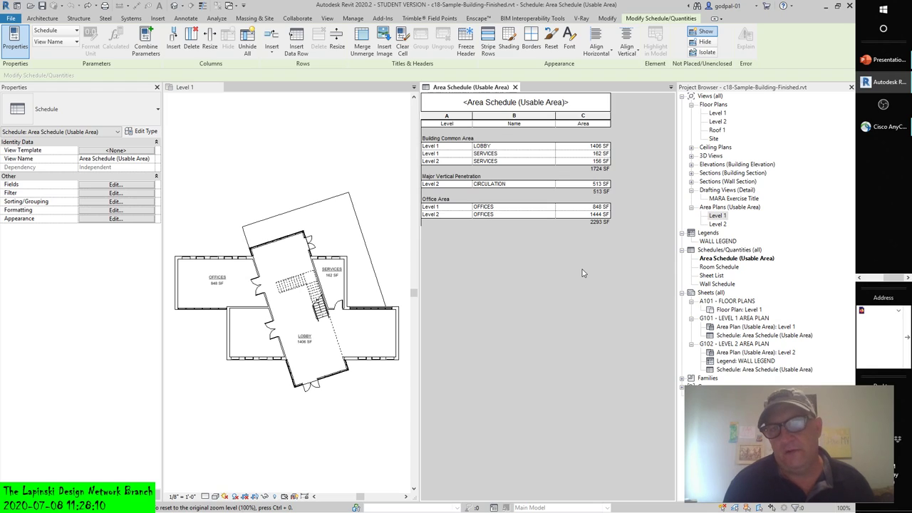
Rename the 1406 SF Level 1 area from LOBBY to 1ST FLOOR using the Name cell's list
click(483, 146)
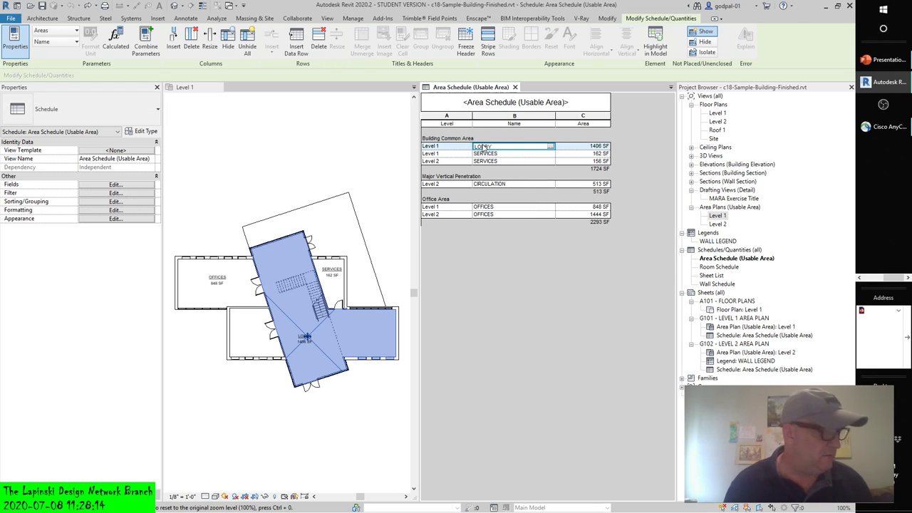
click(550, 146)
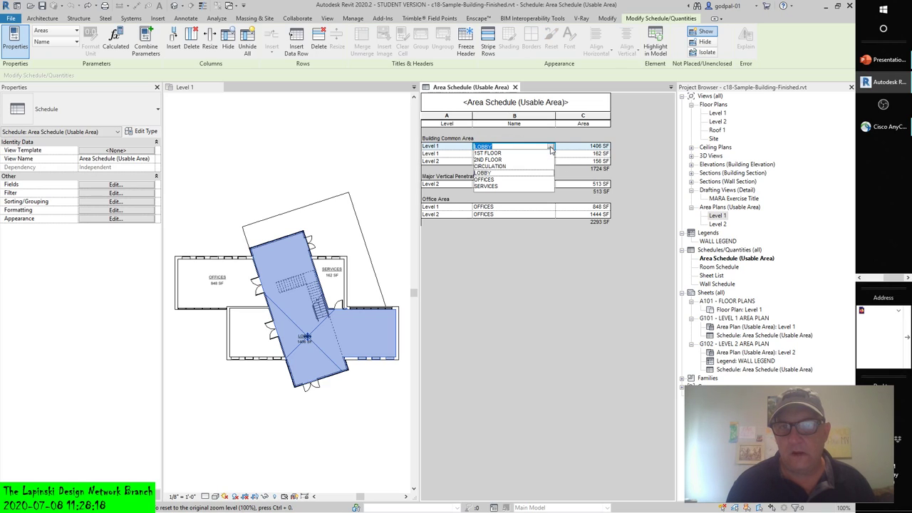
click(555, 237)
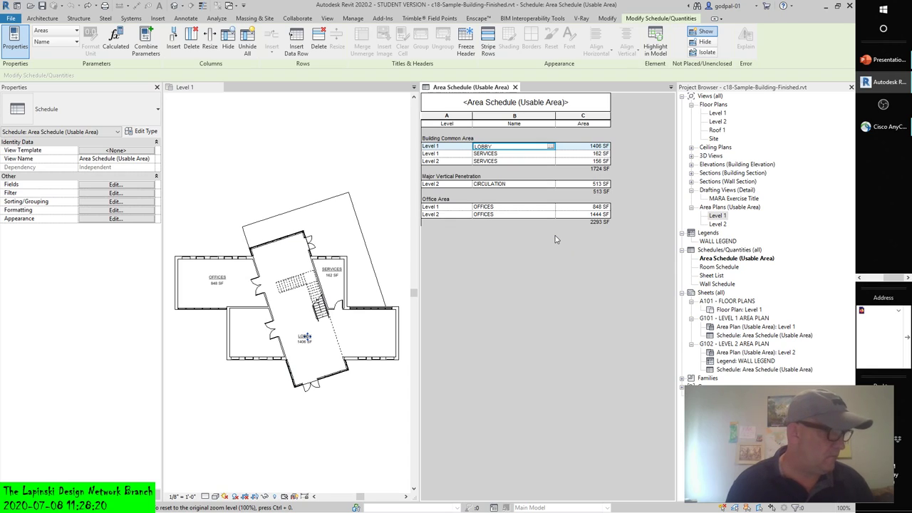
click(551, 147)
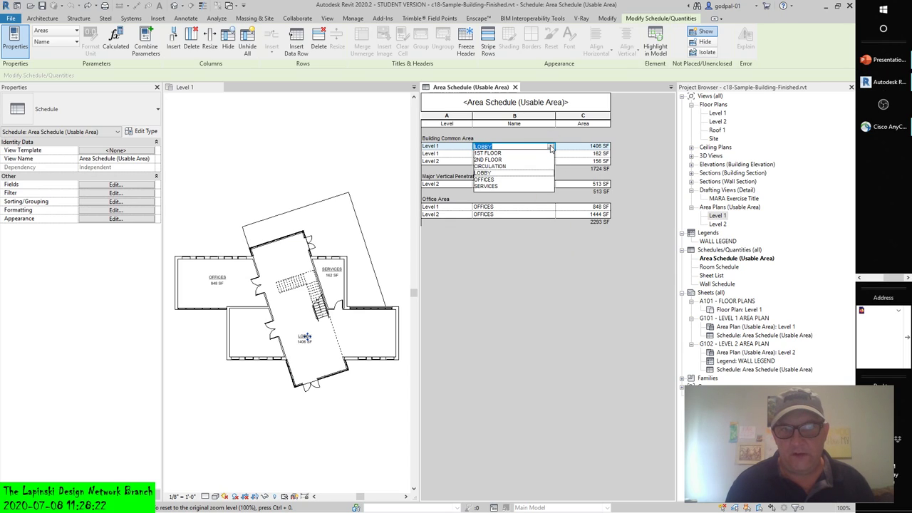
click(491, 153)
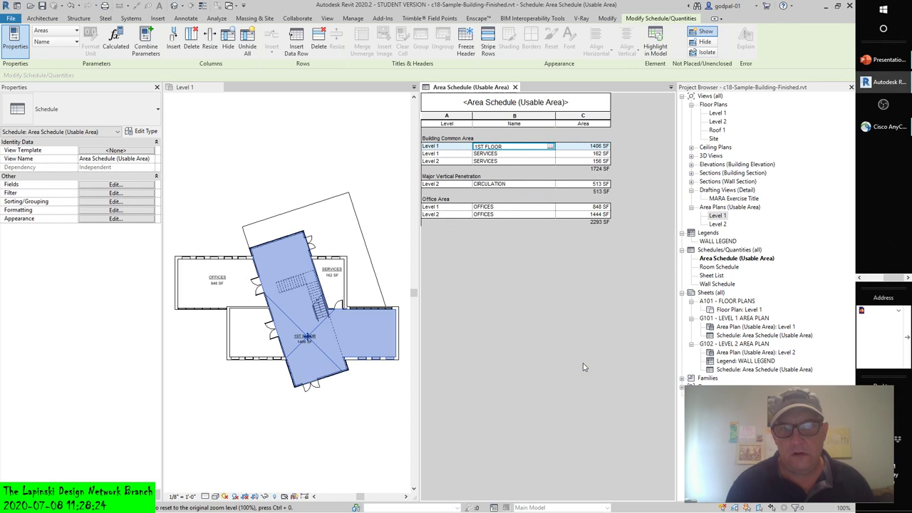
click(551, 146)
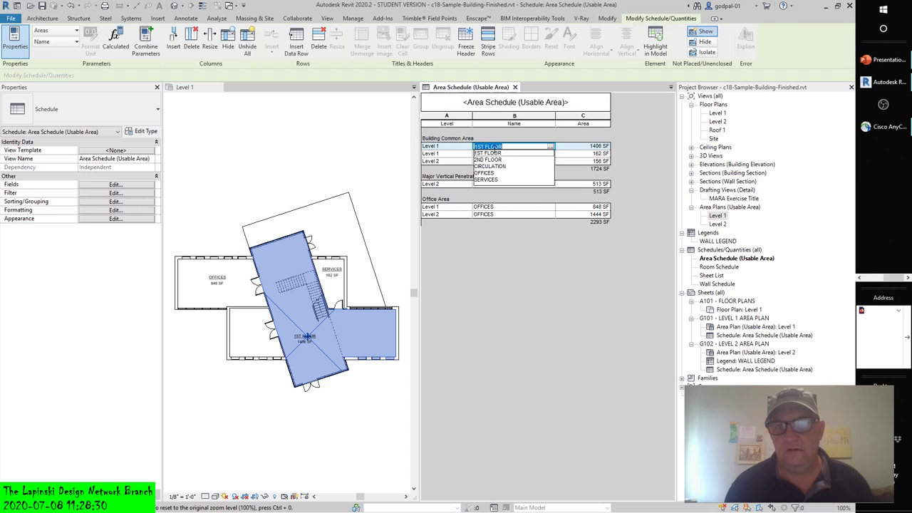
click(510, 274)
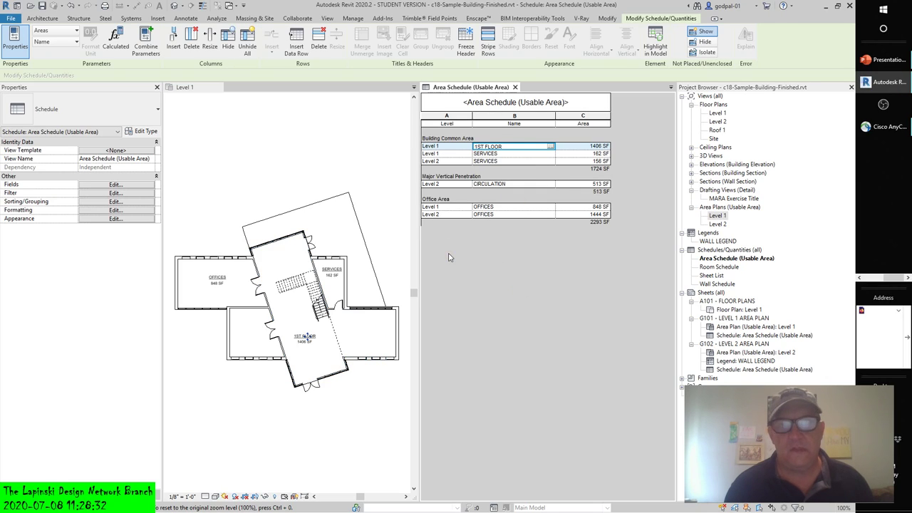
Undo the rename so the area is LOBBY again, then bring Debut Professional to the front
click(70, 6)
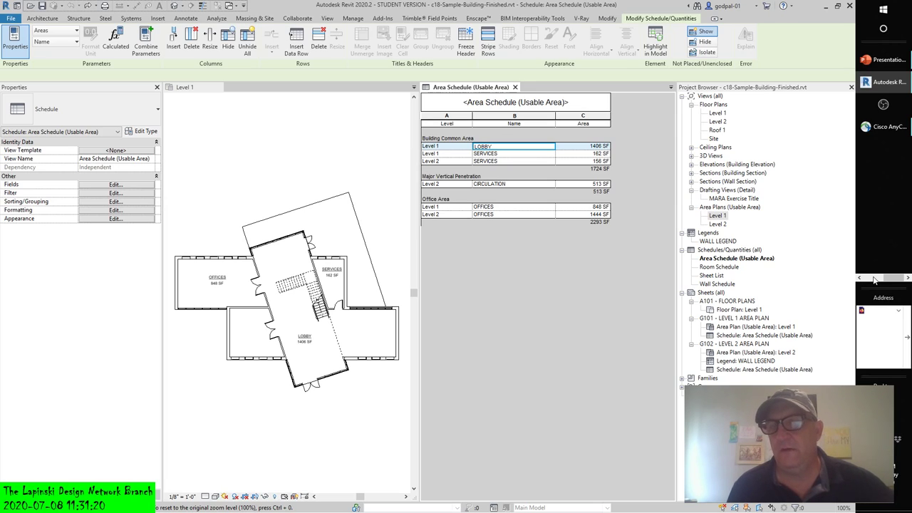
click(874, 280)
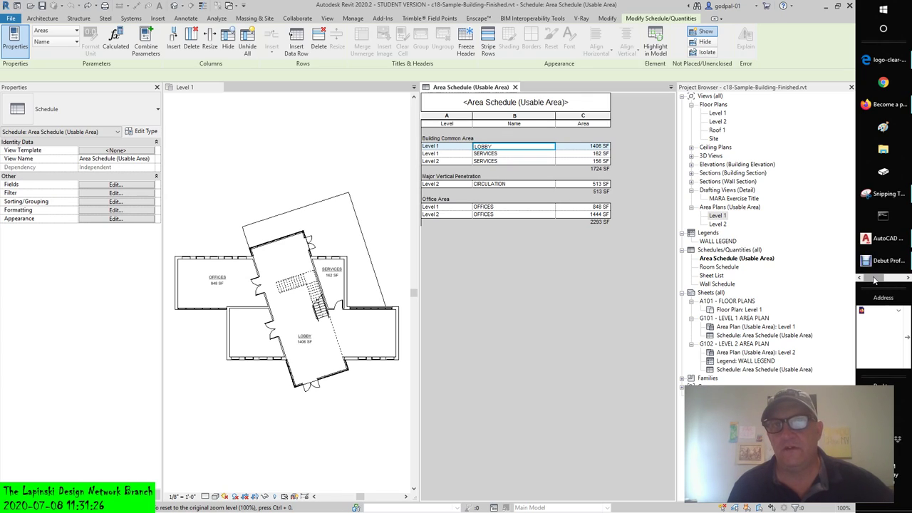
drag(874, 279, 902, 280)
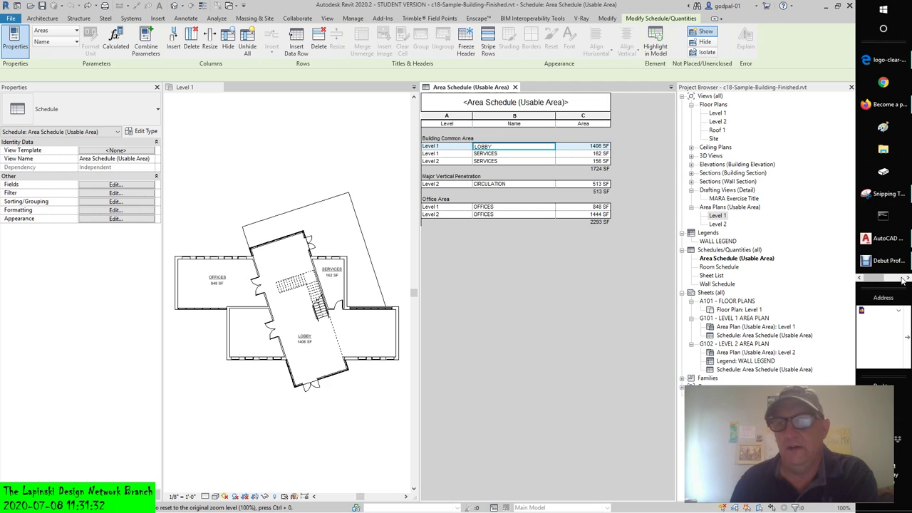
mouse_move(882, 265)
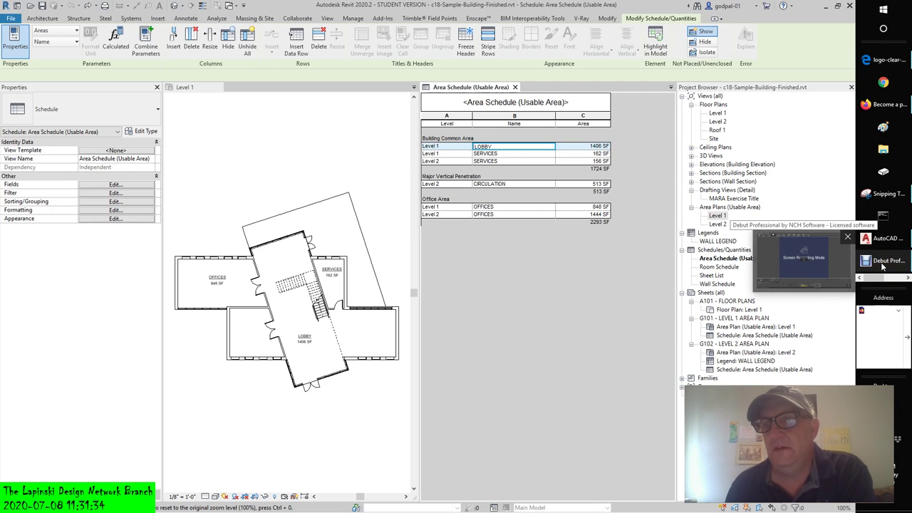
click(882, 264)
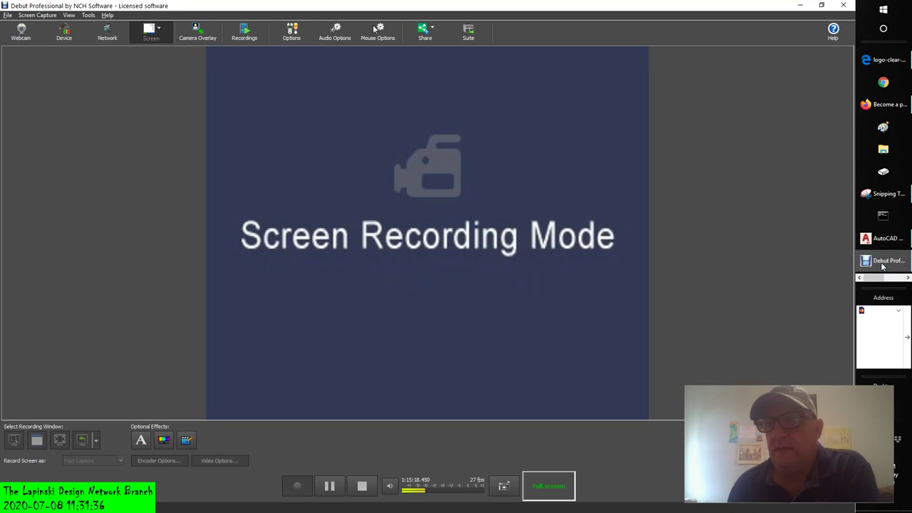